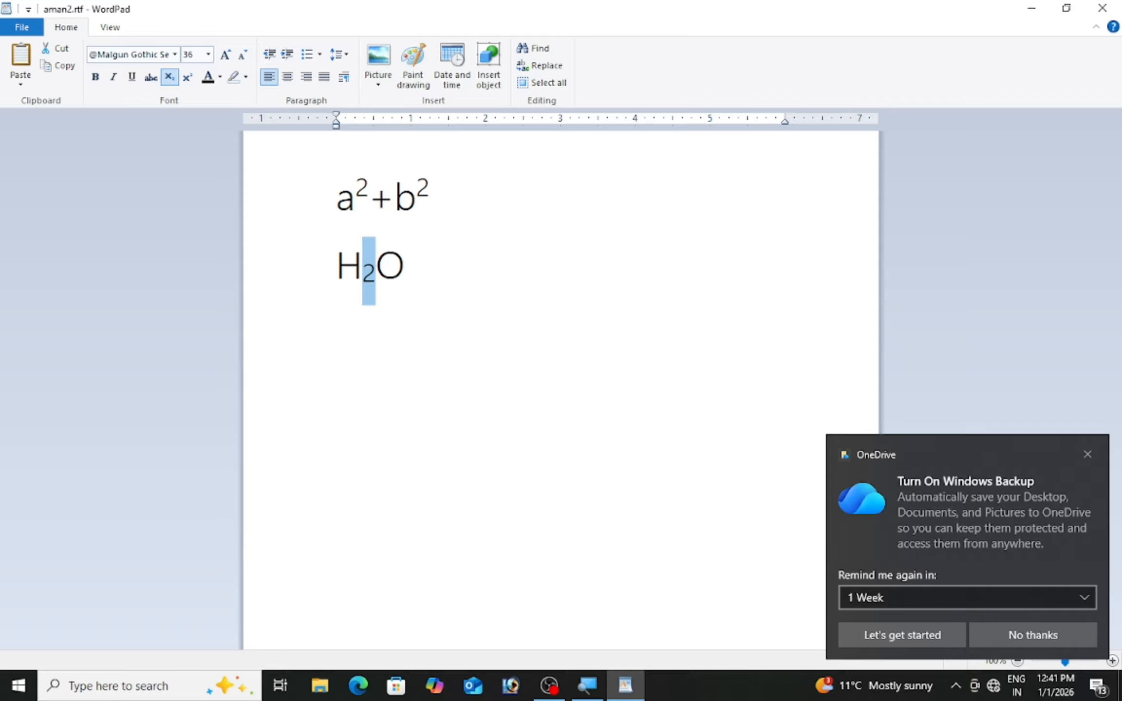
# - Try red and orange as the font color for both formula lines
pyautogui.moveTo(405, 265); pyautogui.dragTo(354, 198)
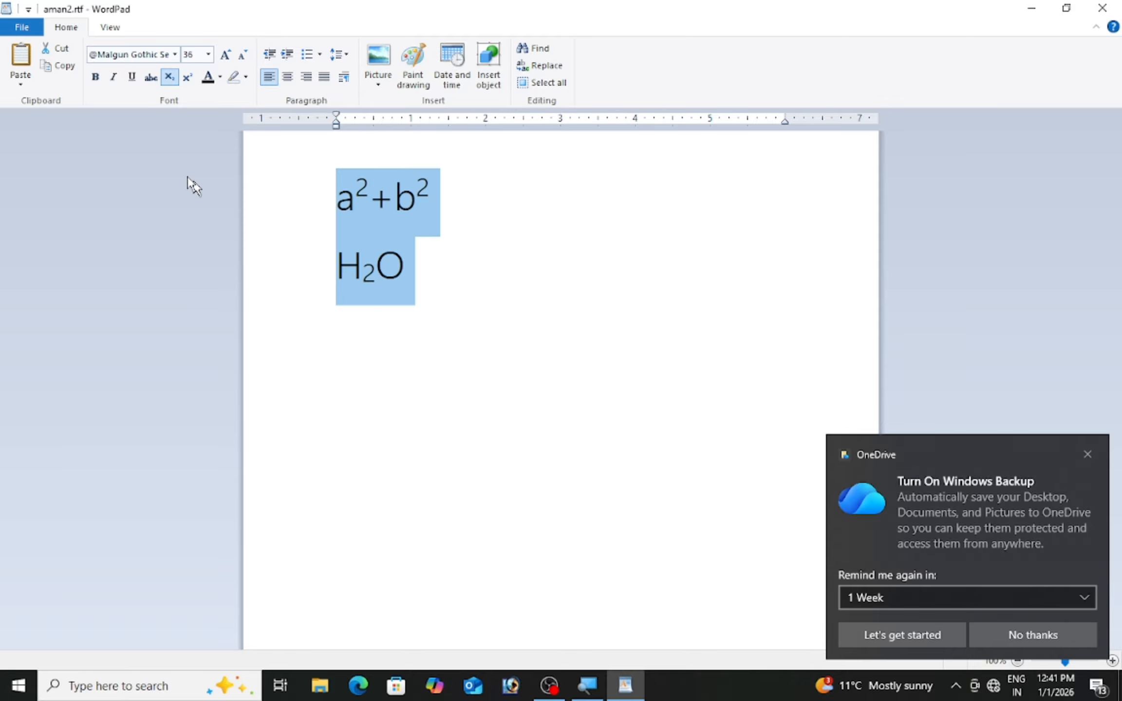
pyautogui.click(220, 77)
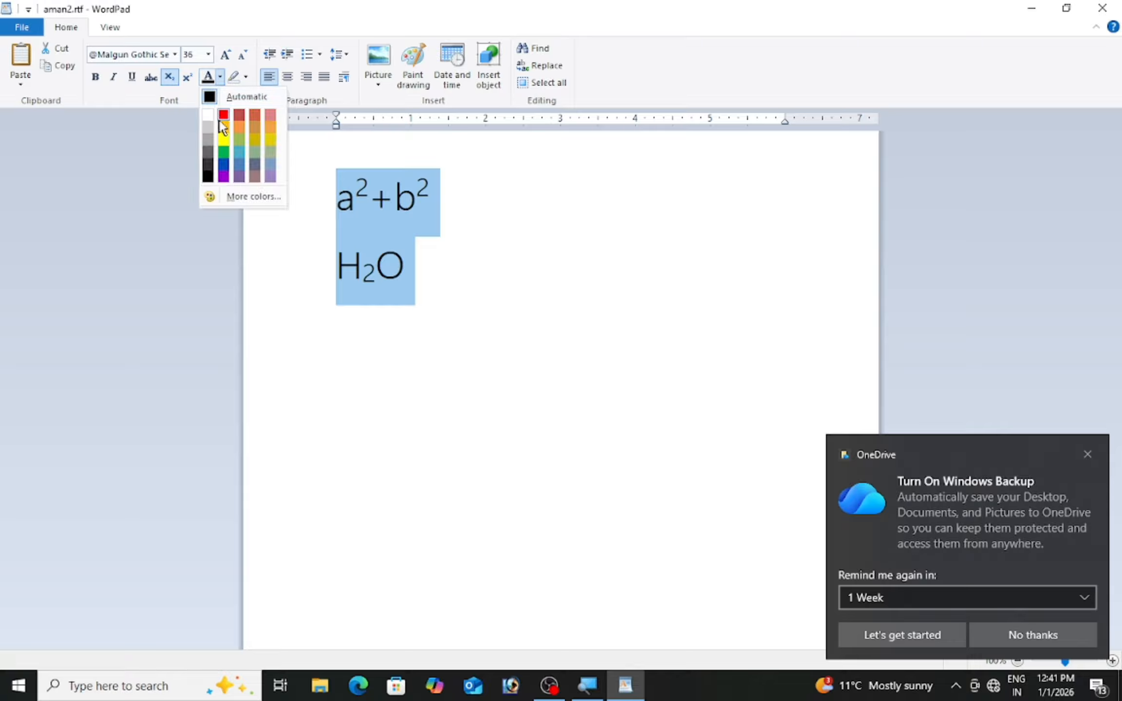
pyautogui.click(222, 117)
pyautogui.click(220, 76)
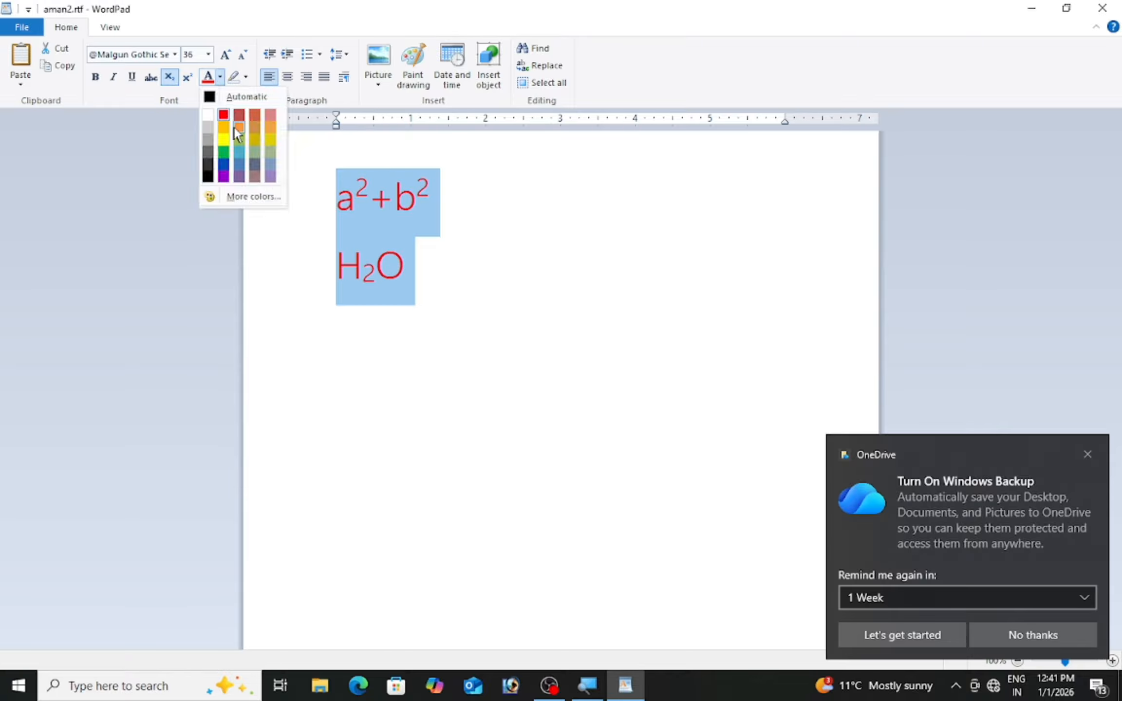
pyautogui.click(237, 127)
# - Define a custom green (red 58, green 197, blue 94), add it to the custom colors, and apply it to both formula lines
pyautogui.click(220, 78)
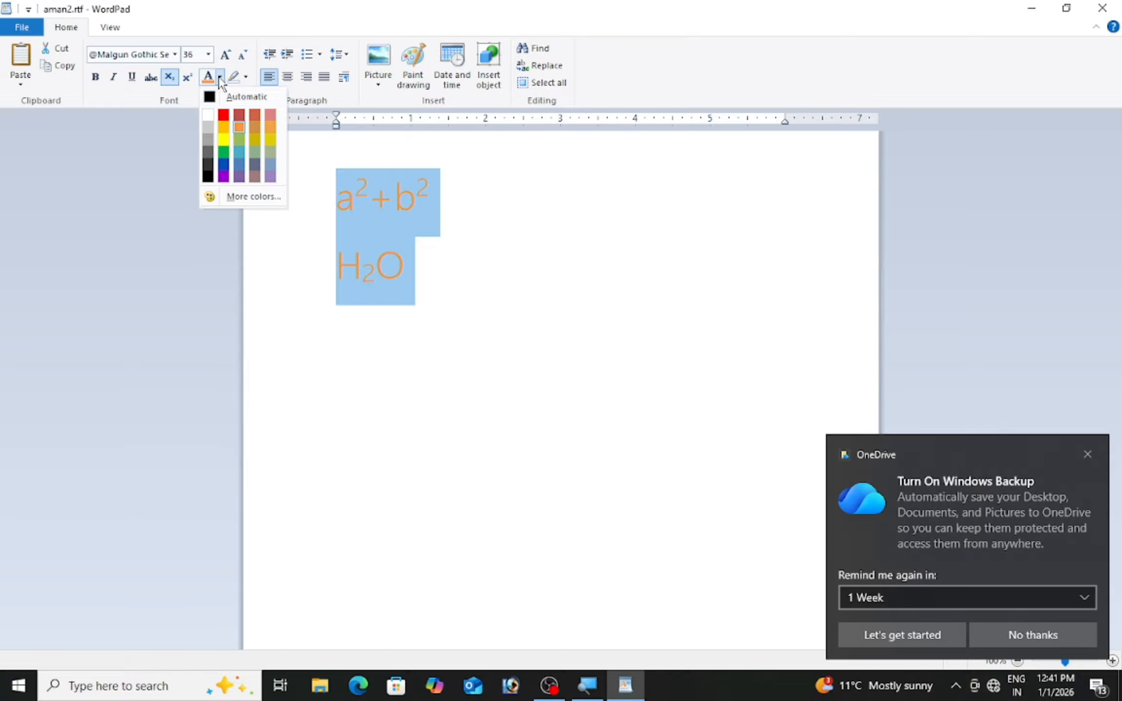
pyautogui.click(247, 195)
pyautogui.click(530, 272)
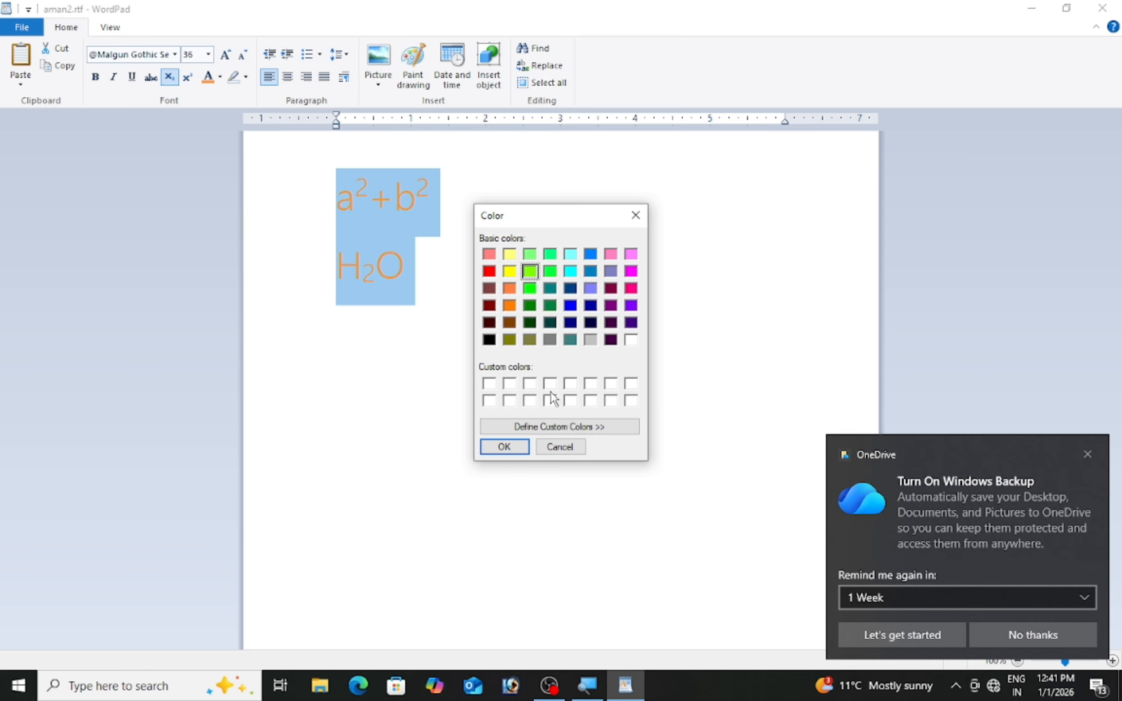
pyautogui.click(560, 427)
pyautogui.click(762, 308)
pyautogui.click(736, 261)
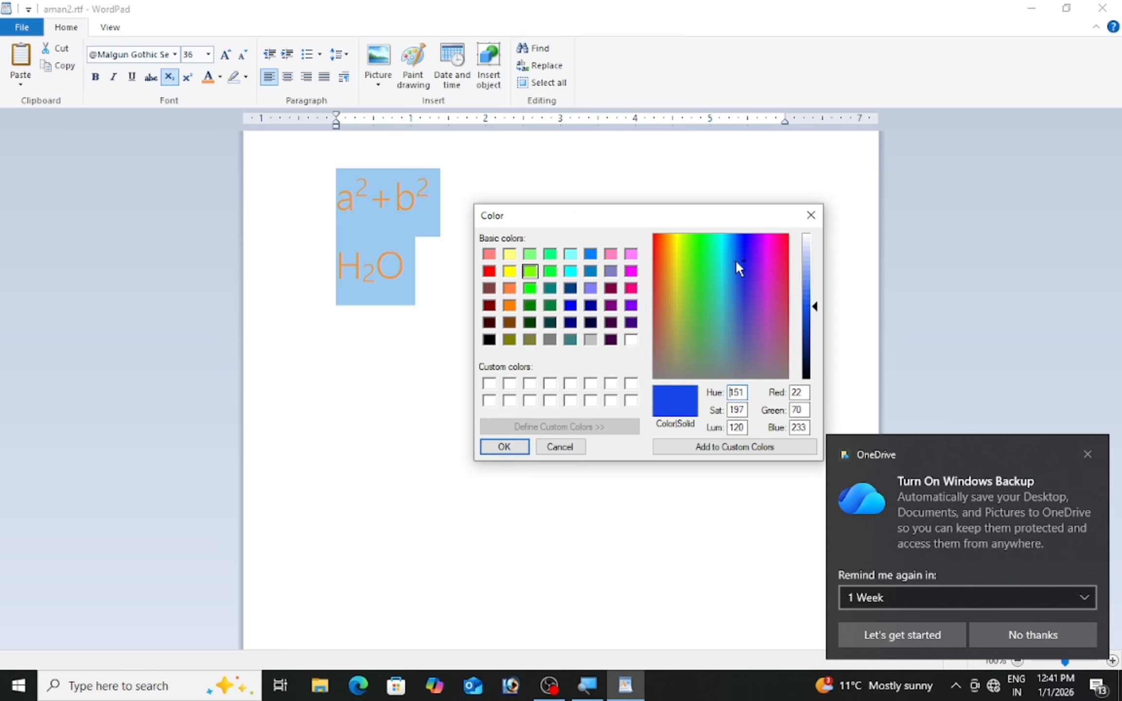
pyautogui.click(719, 271)
pyautogui.click(711, 305)
pyautogui.click(705, 301)
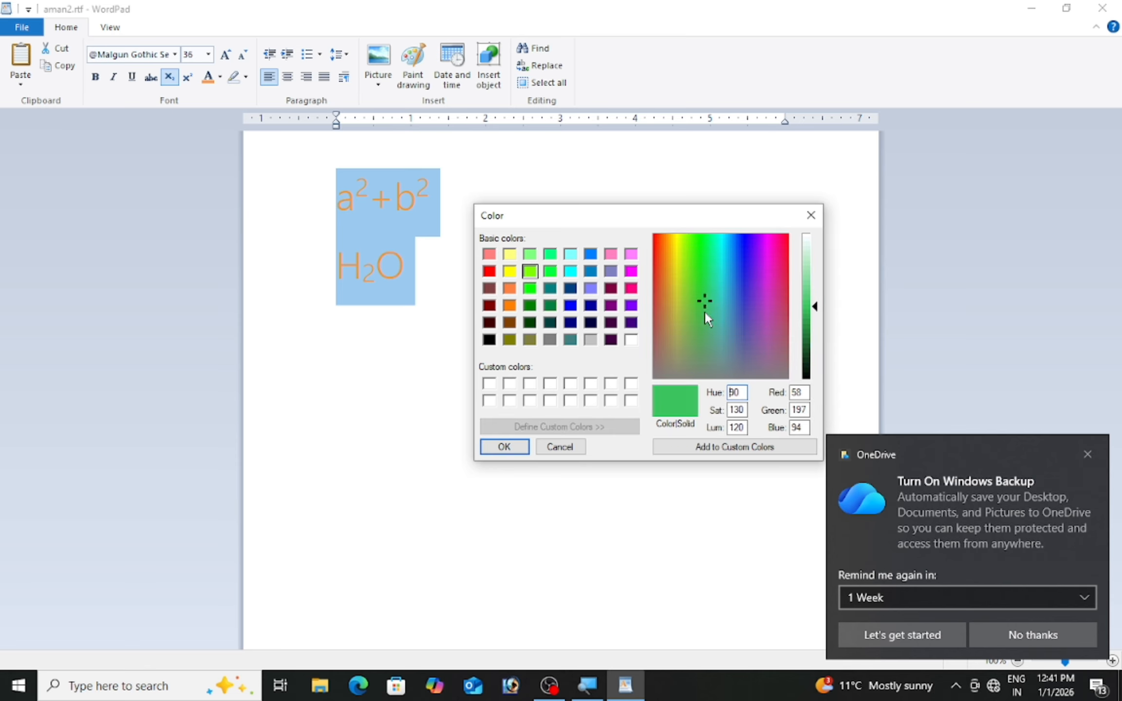
pyautogui.click(732, 453)
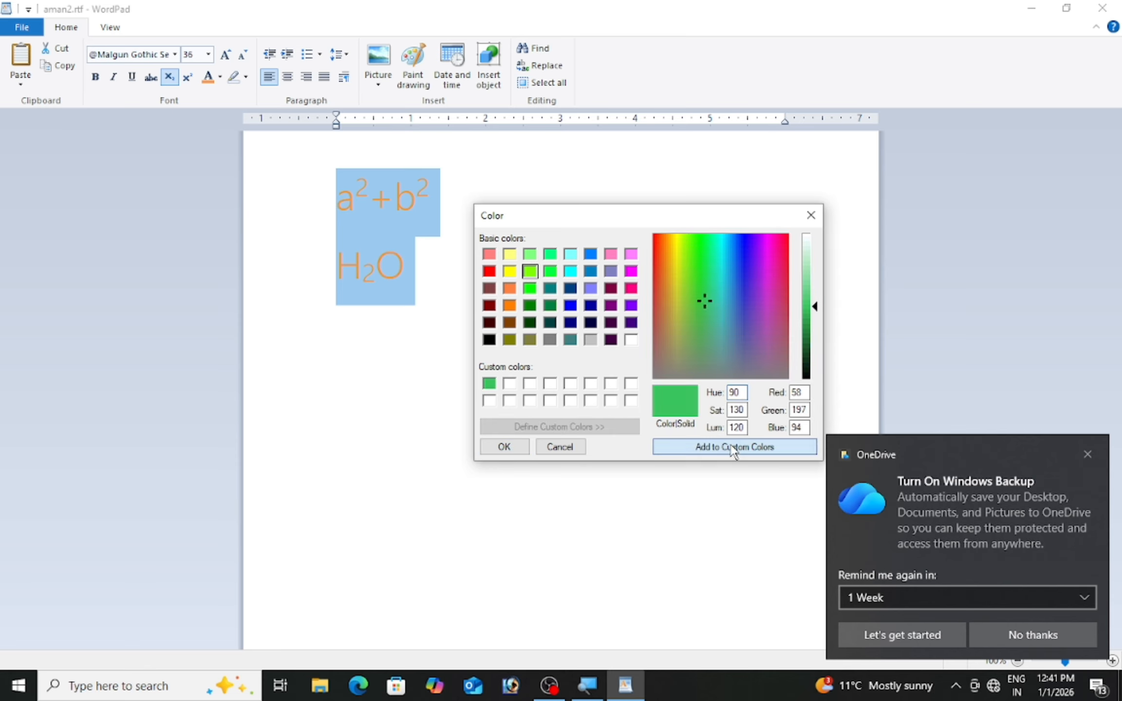
pyautogui.click(504, 447)
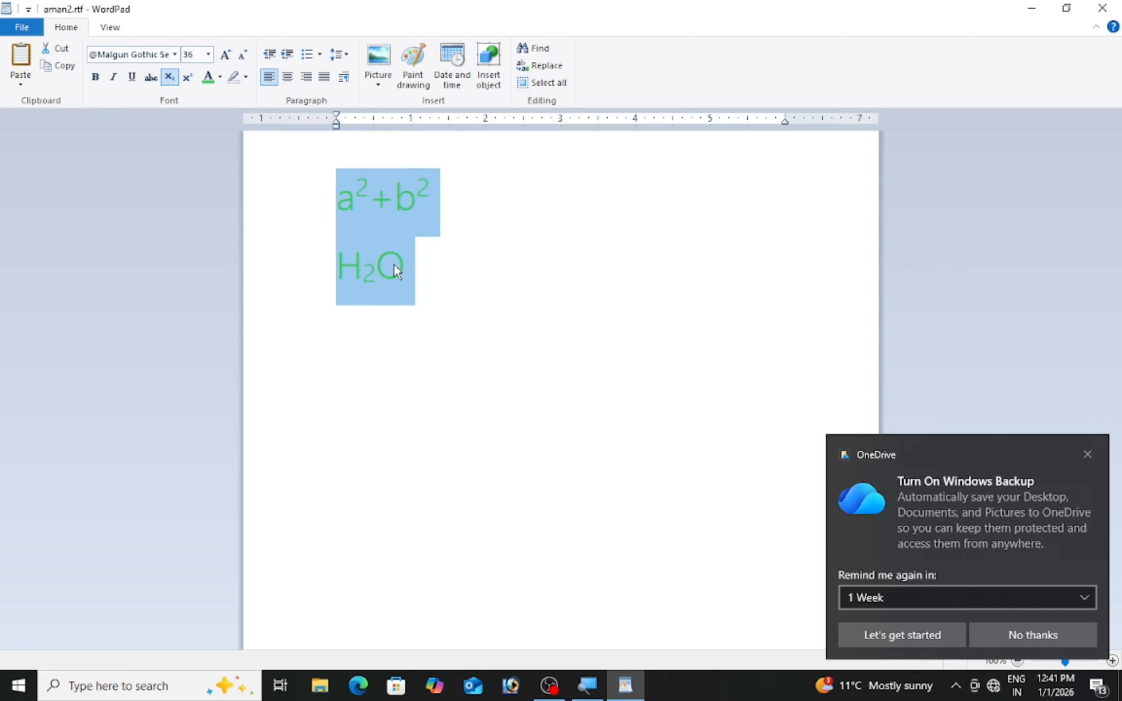
# - Highlight the a² term in the first formula line in yellow
pyautogui.click(394, 202)
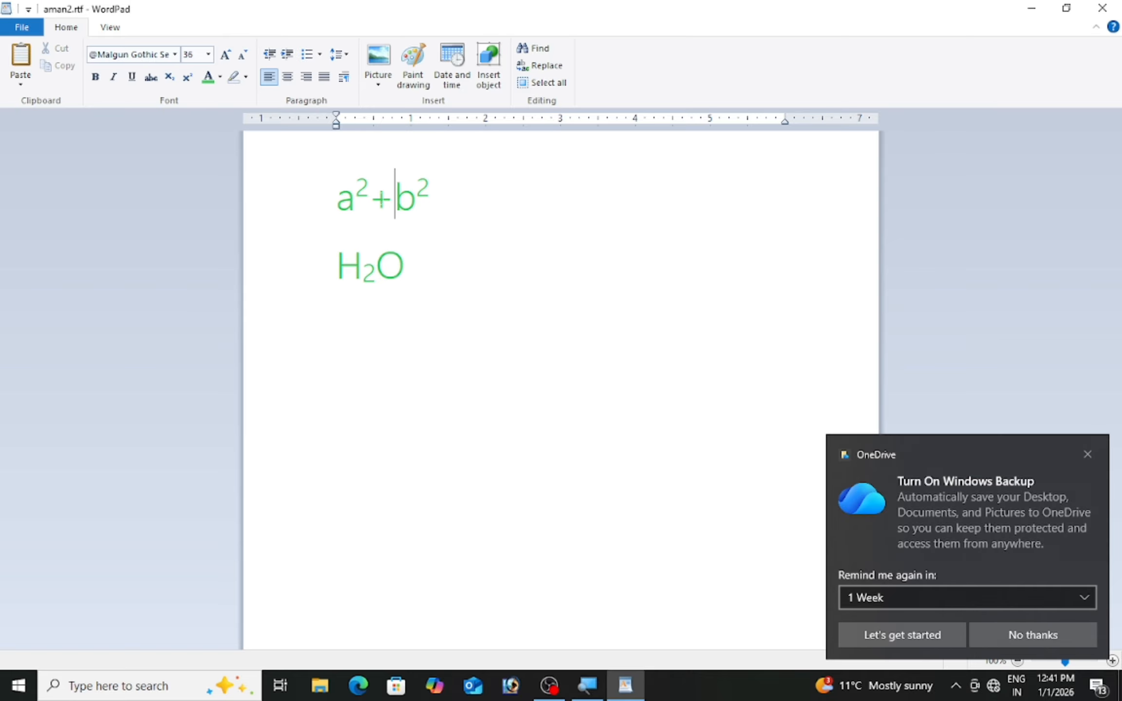
pyautogui.doubleClick(354, 191)
pyautogui.click(246, 76)
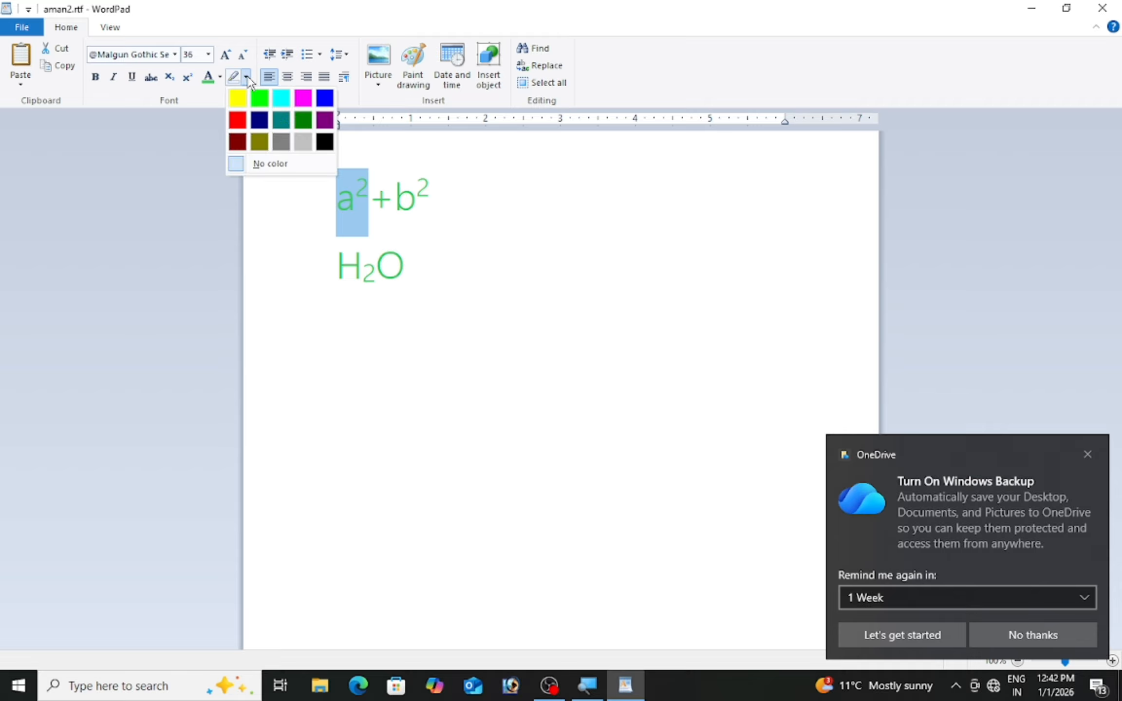
pyautogui.click(235, 95)
pyautogui.click(395, 197)
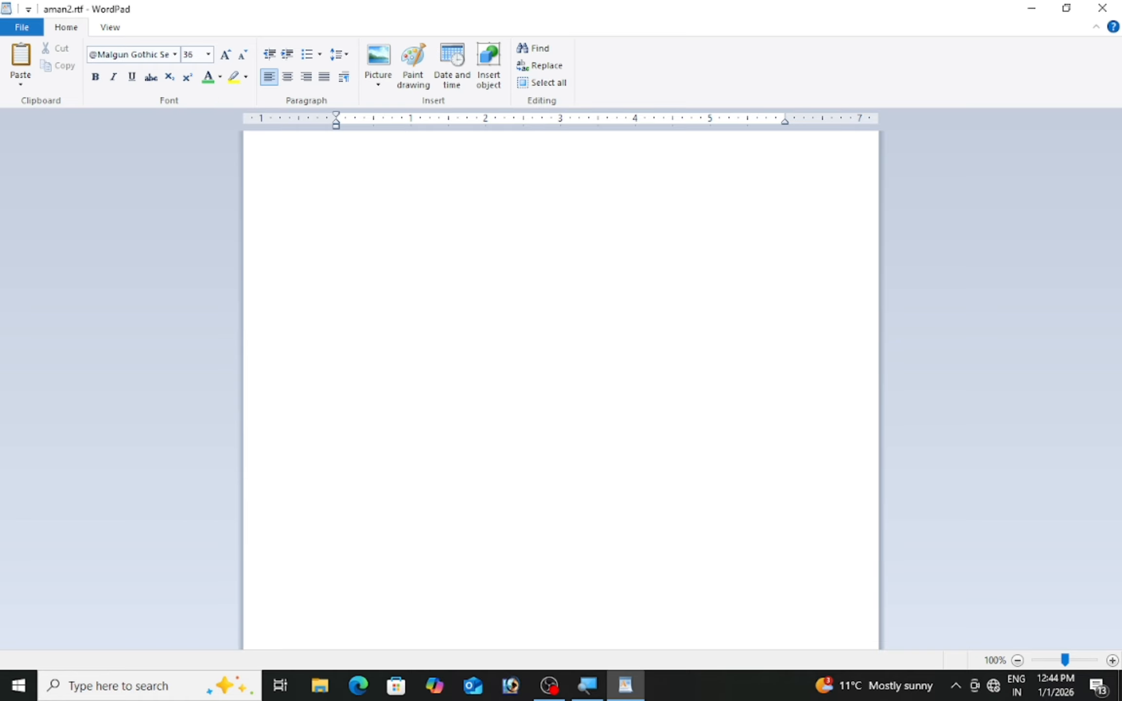
# - Fill the blank page with five sample paragraphs beginning "Video provides a powerful way to help you prove your point."
pyautogui.write('Video provides a powerful way to help you prove your point. When you click Online Video, you can paste in the embed code for the video you want to add. You can also type a keyword to search online for the video that best fits your document. To make your document look professionally produced, Word provides header, footer, cover page, and text box designs that complement each other. For example, you can add a matching cover page, header, and sidebar. Click Insert and then choose the elements you want from the different galleries. Themes and styles also help keep your document coordinated. When you click Design and choose a new Theme, the pictures, charts, and SmartArt graphics change to match your new theme. When you apply styles, your headings change to match the new theme. Save time in Word with new buttons that show up where you need them. To change the way a picture fits in your document, click it and a button for layout options appears next to it. When you work on a table, click where you want to add a row or a column, and then click the plus sign. Reading is easier, too, in the new Reading view. You can collapse parts of the document and focus on the text you want. If you need to stop reading before you reach the end, Word remembers where you left off - even on another device.')
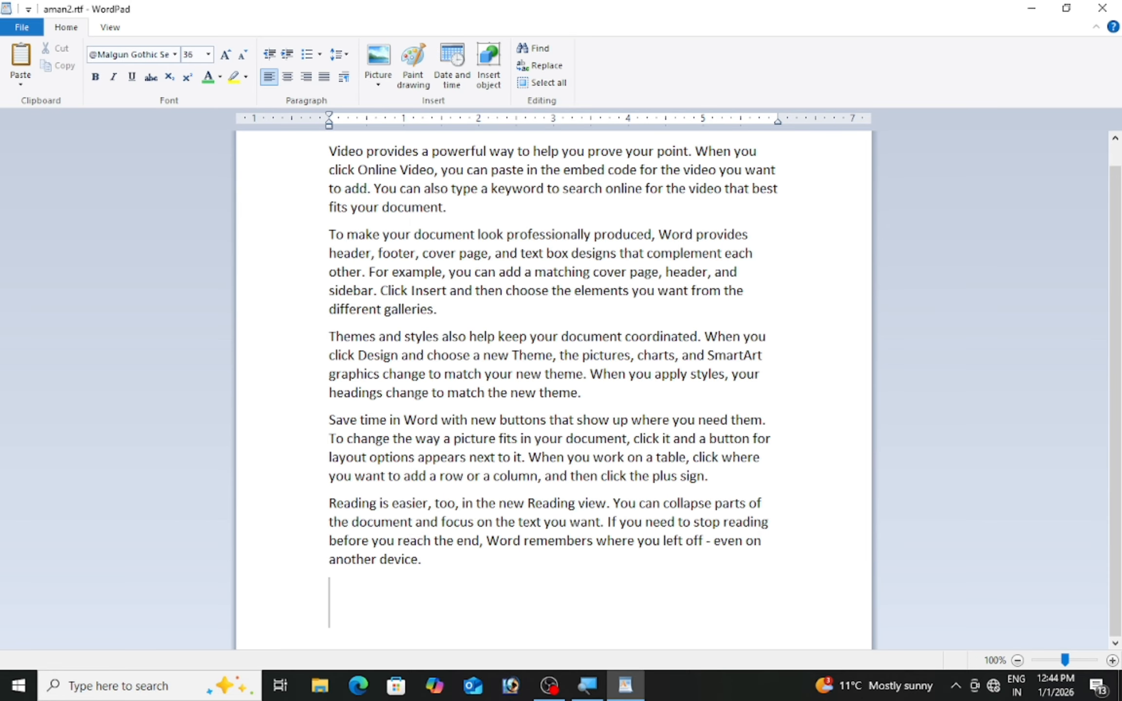
pyautogui.scroll(1, 487, 390)
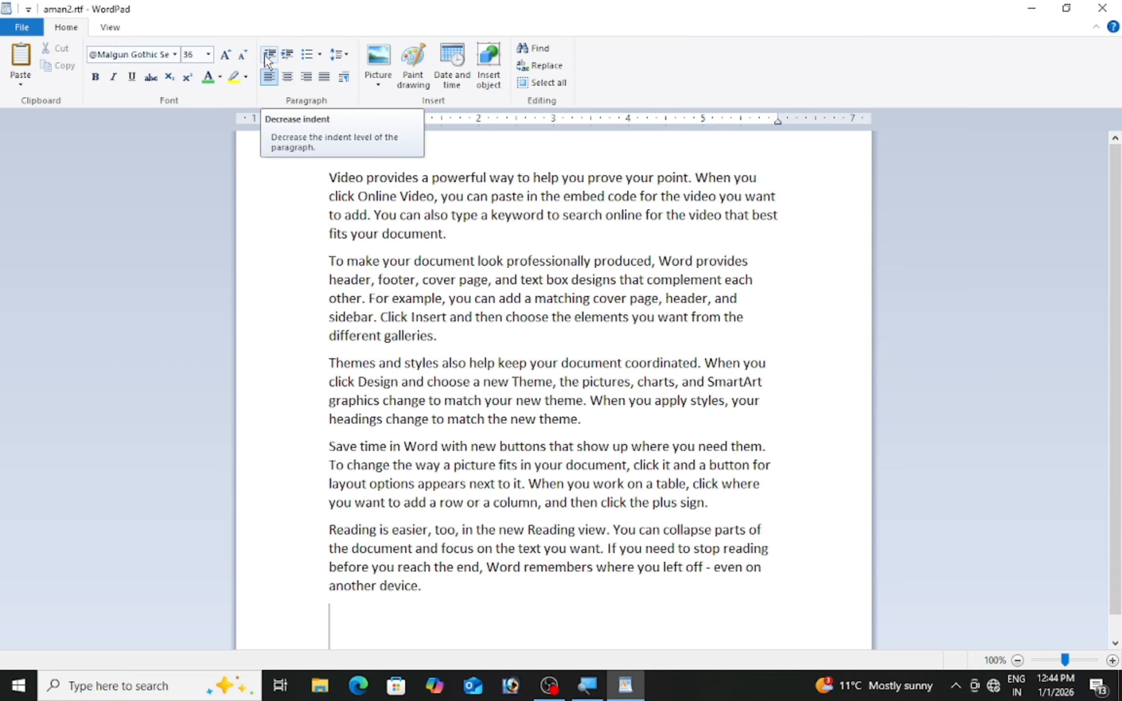
# - Increase the first paragraph's indent to 1.5 inches
pyautogui.click(331, 178)
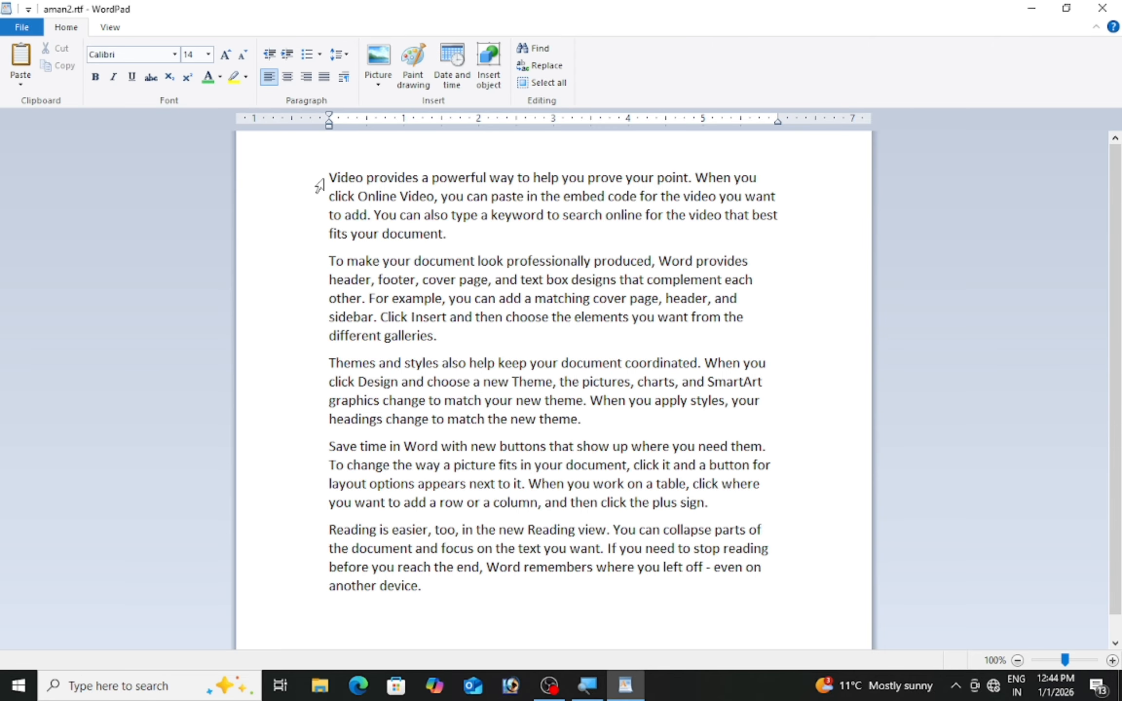
pyautogui.click(288, 55)
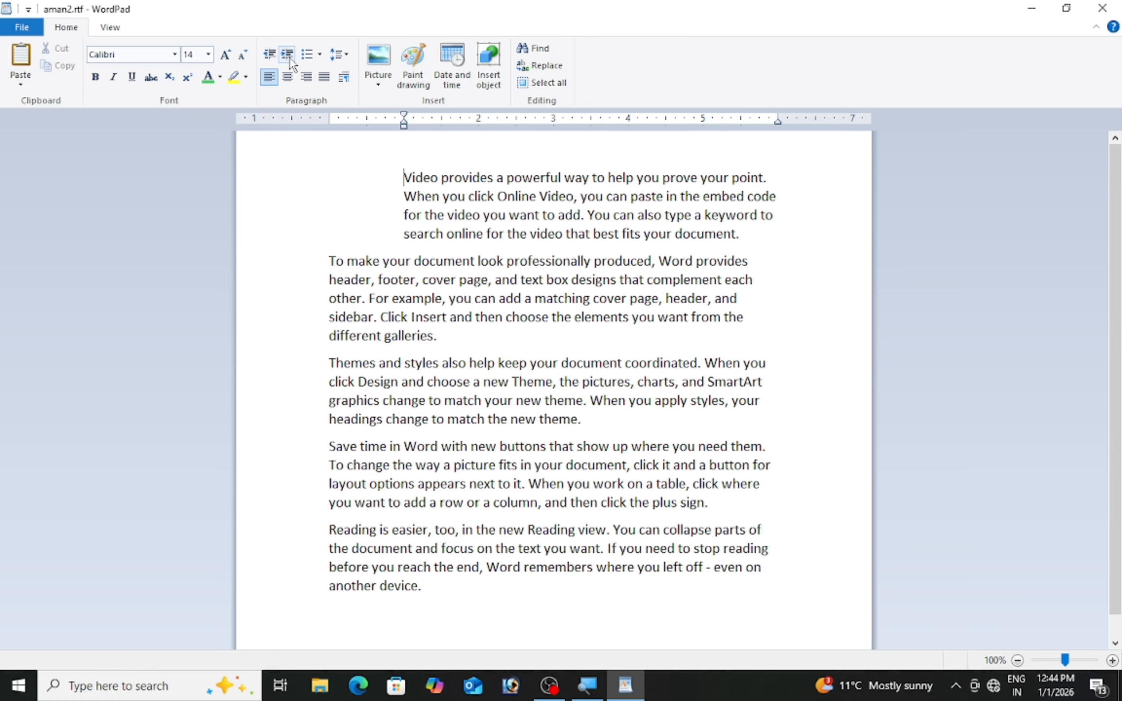
pyautogui.click(287, 55)
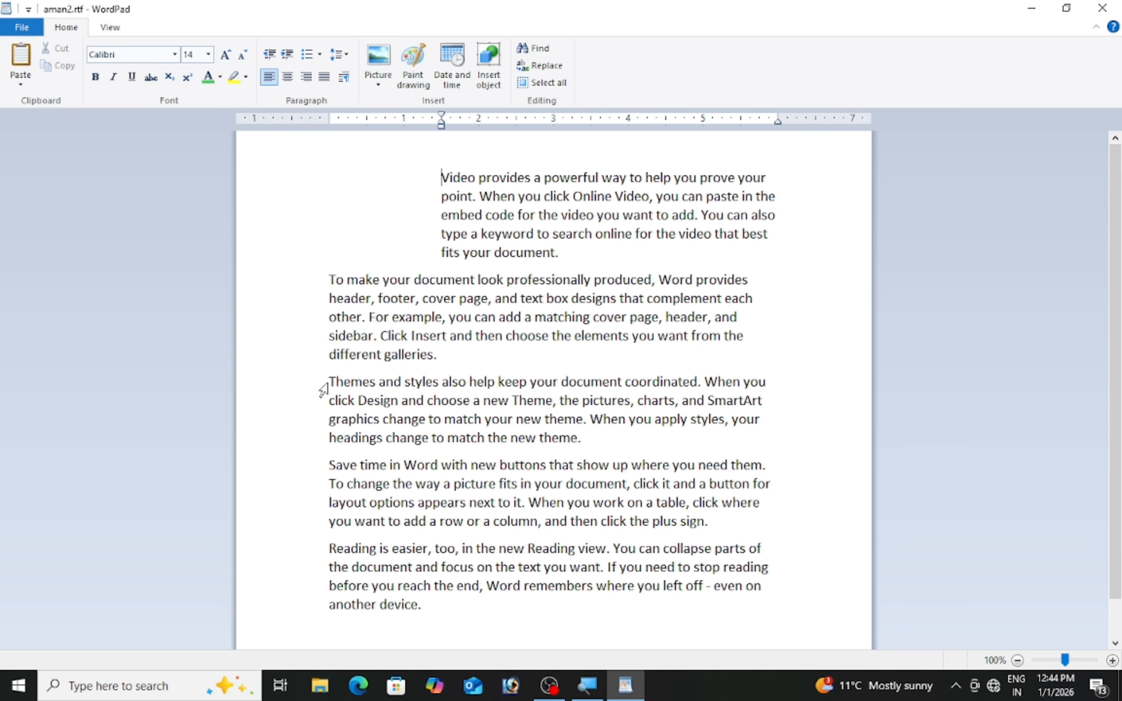
# - Raise and lower the indent level of the "Themes and styles" paragraph, leaving it at 0.5 inch
pyautogui.click(324, 387)
pyautogui.click(287, 55)
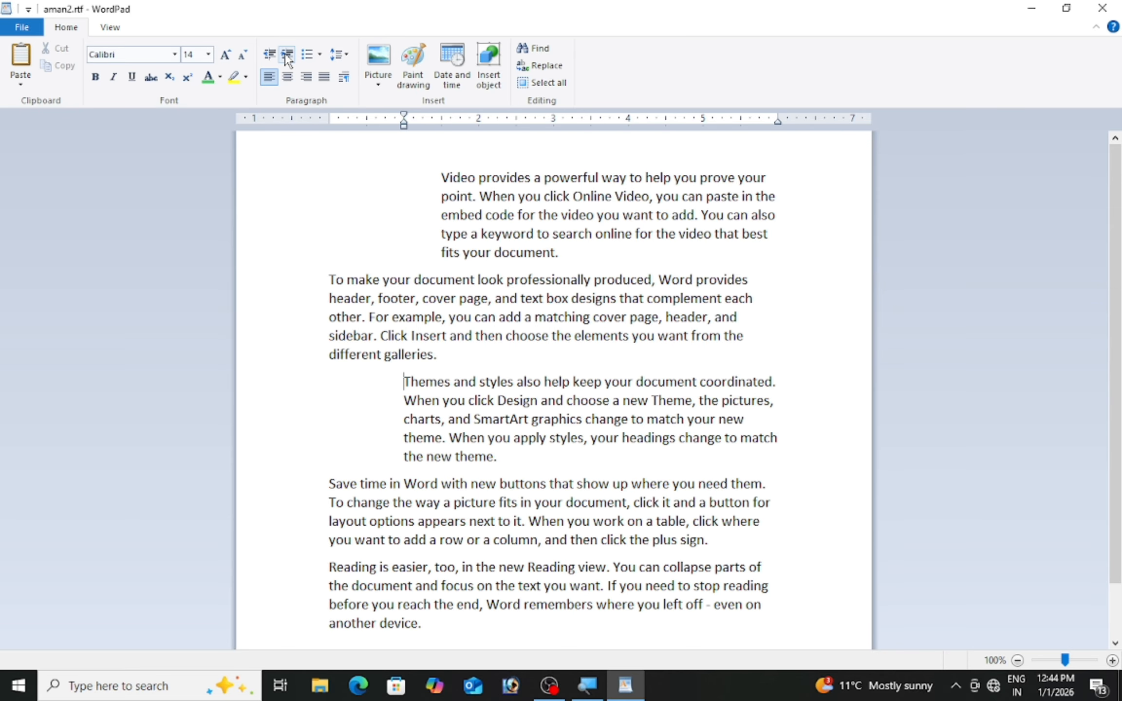
pyautogui.click(288, 54)
pyautogui.click(288, 55)
pyautogui.click(266, 57)
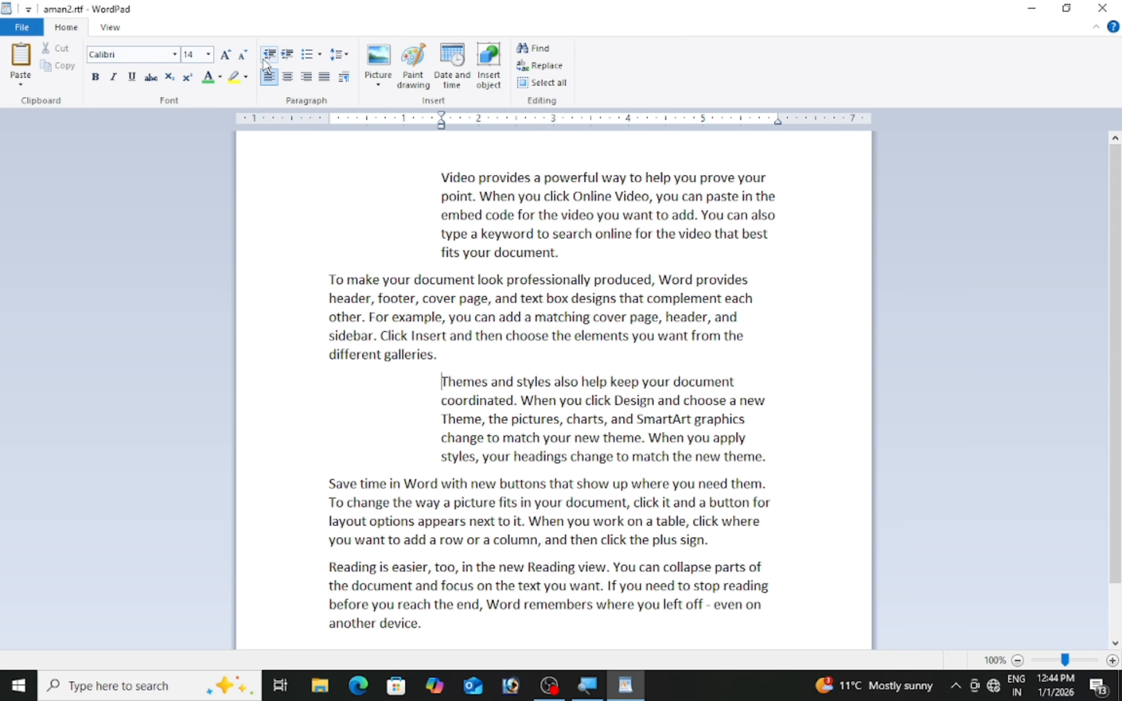
pyautogui.click(265, 59)
pyautogui.click(288, 56)
pyautogui.click(288, 56)
pyautogui.click(270, 56)
pyautogui.click(271, 56)
pyautogui.click(271, 56)
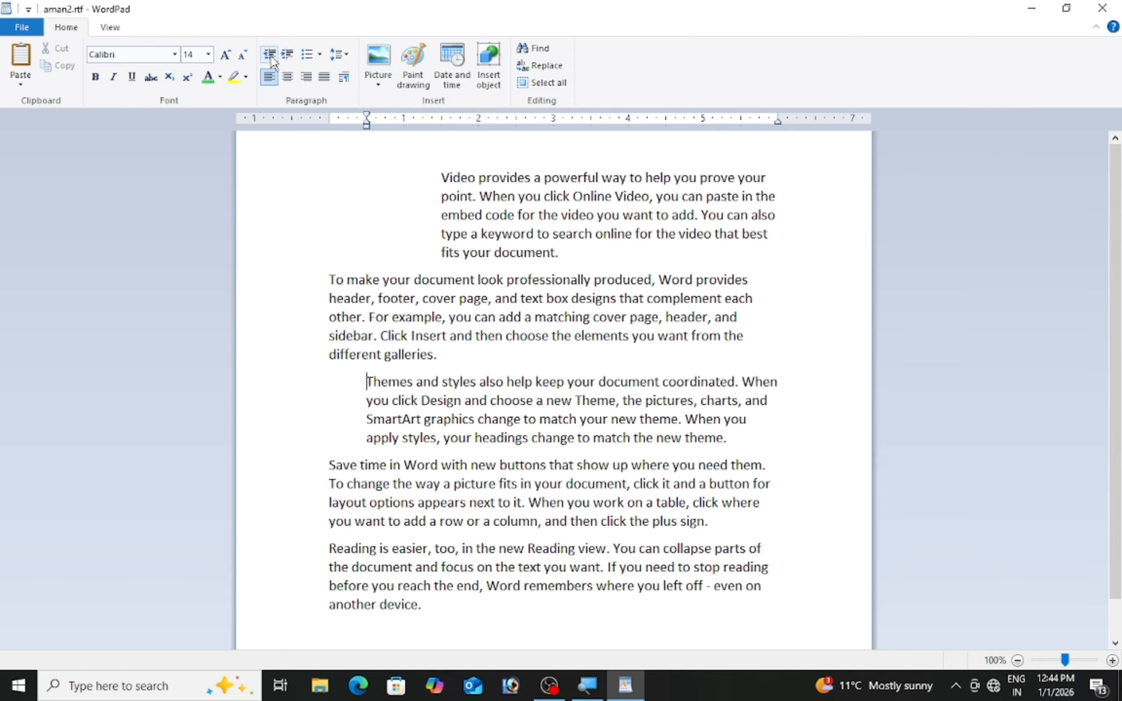
# - Remove the indents from the first paragraph and the "Themes and styles" paragraph
pyautogui.click(434, 181)
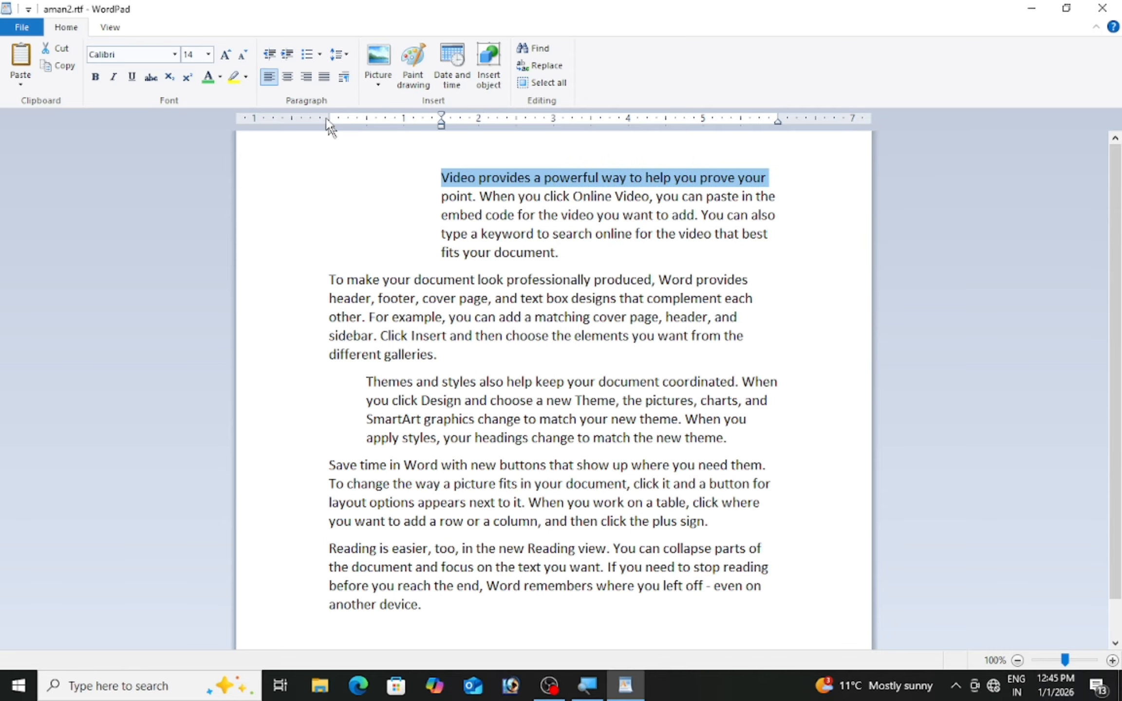
pyautogui.click(269, 57)
pyautogui.click(269, 57)
pyautogui.click(269, 56)
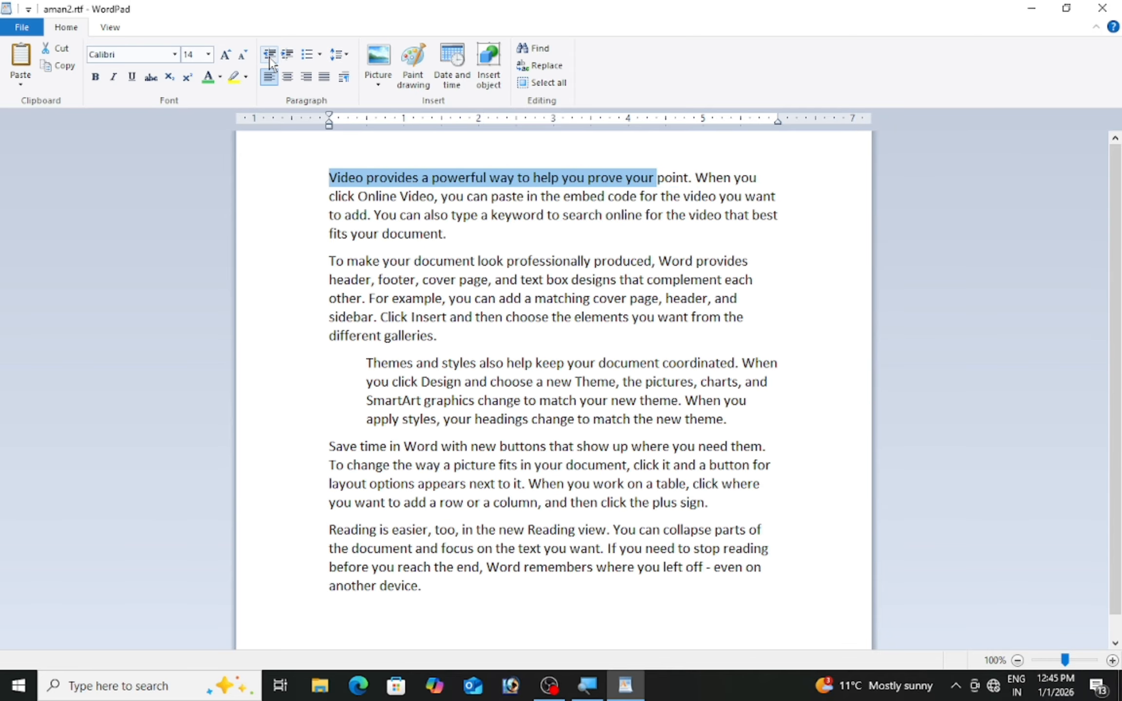
pyautogui.click(366, 362)
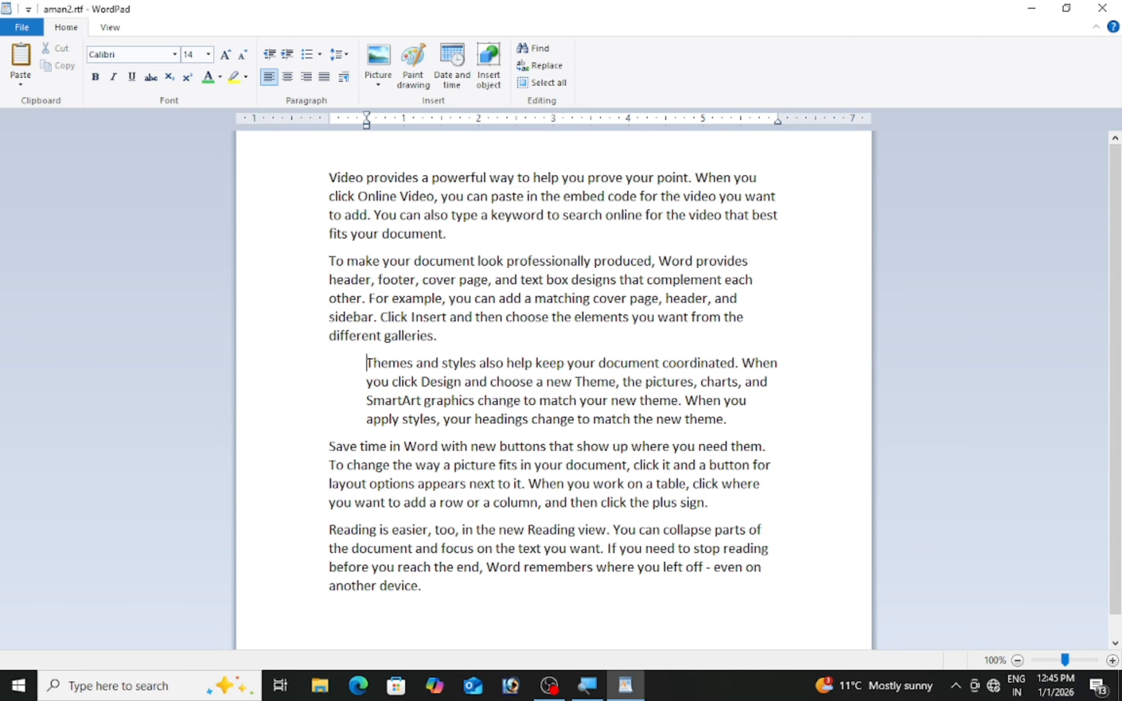
pyautogui.click(269, 54)
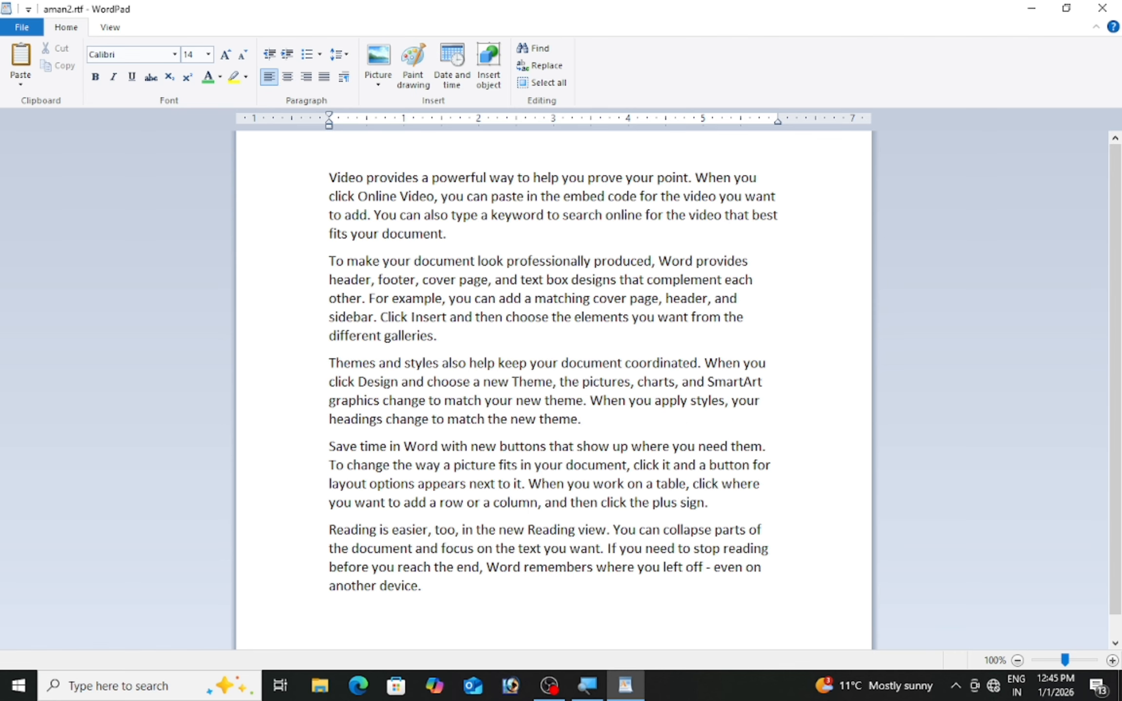
# - Add a run of blank lines below the last paragraph
pyautogui.press('Return')
pyautogui.press('Return')
pyautogui.press('Return')
pyautogui.press('Return')
pyautogui.press('Return')
pyautogui.press('Return')
pyautogui.press('Return')
pyautogui.press('Return')
pyautogui.press('Return')
pyautogui.press('Return')
pyautogui.press('Return')
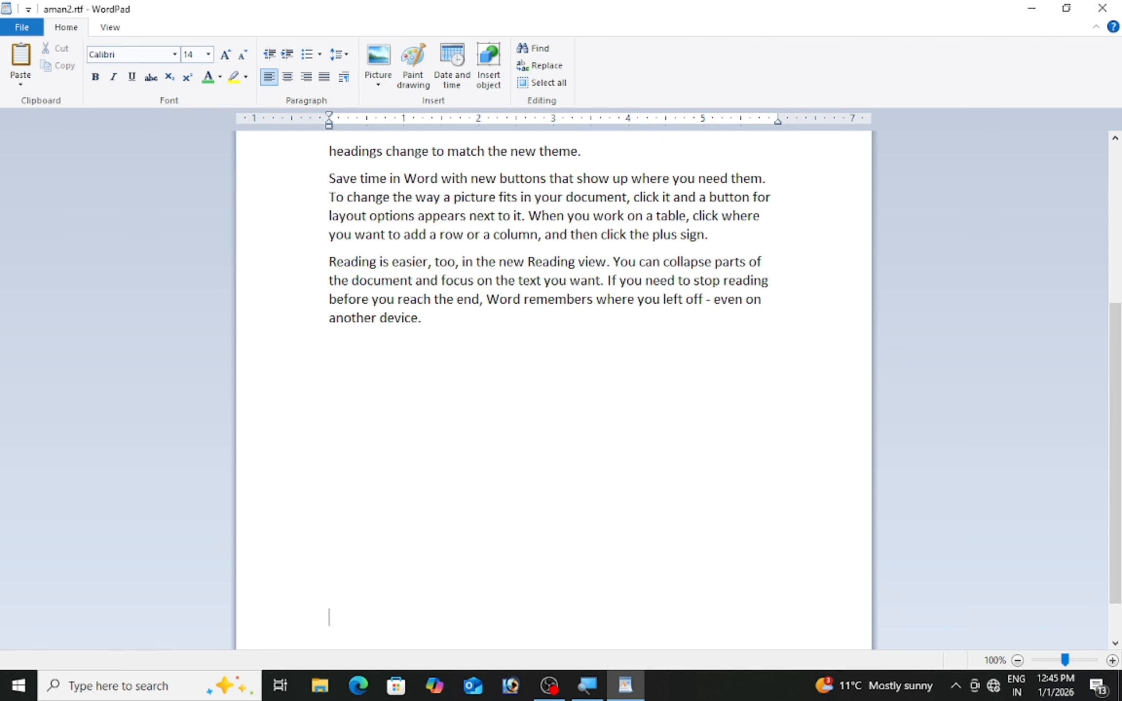
pyautogui.press('Return')
pyautogui.press('Return')
pyautogui.press('Return')
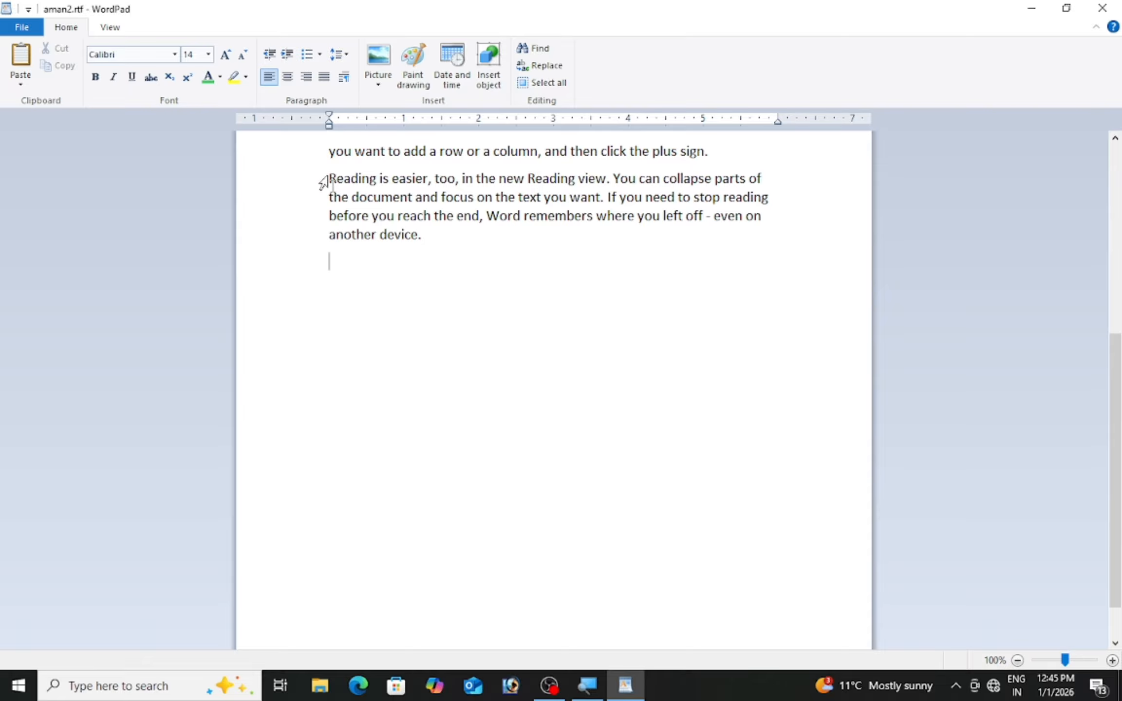
# - Create a numbered list (1., 2., 3.) of four first names directly below the last paragraph
pyautogui.click(320, 54)
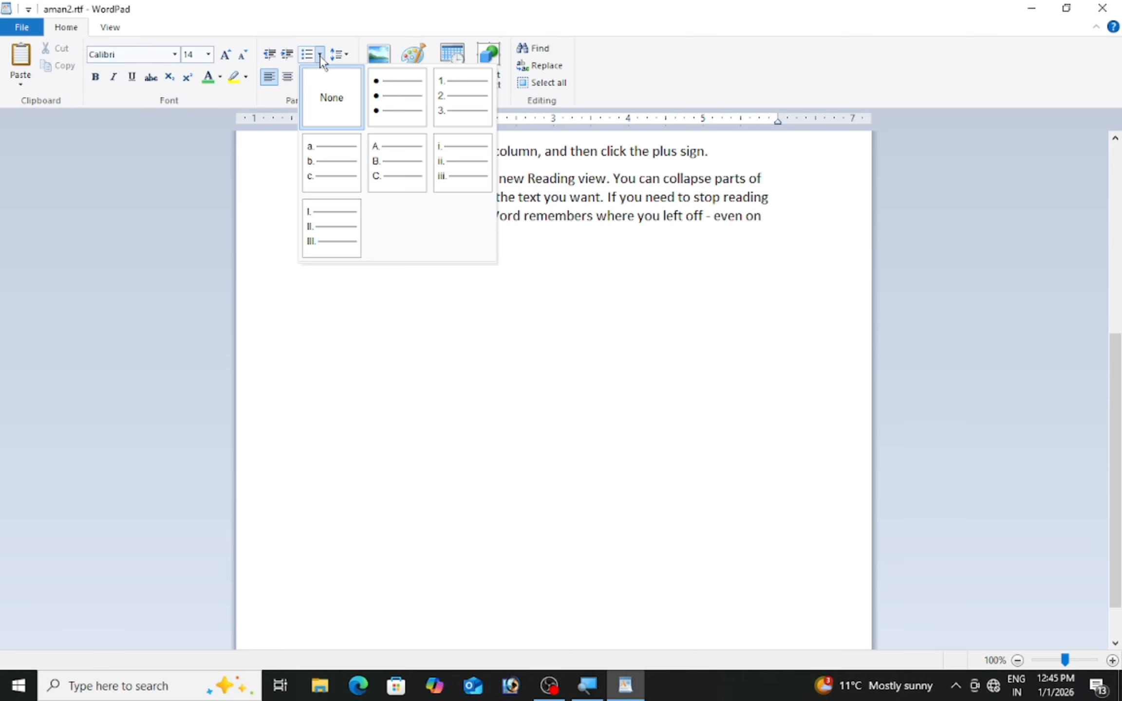
pyautogui.click(320, 55)
pyautogui.click(320, 55)
pyautogui.click(463, 100)
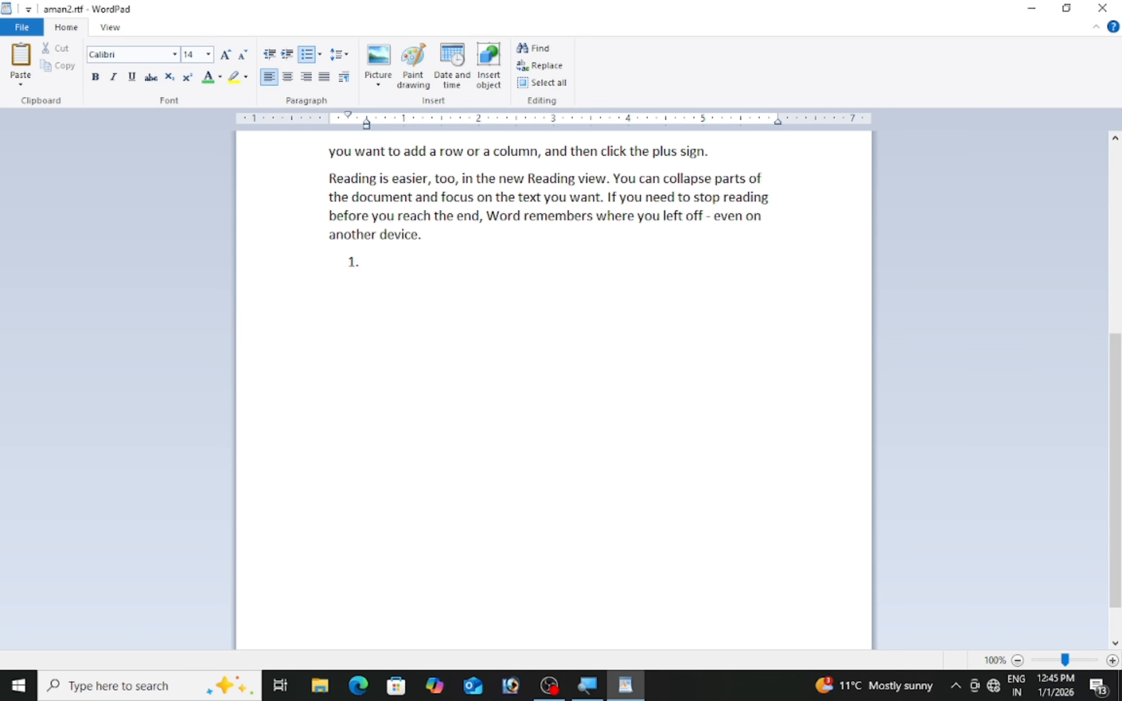
pyautogui.write('aman')
pyautogui.press('Return')
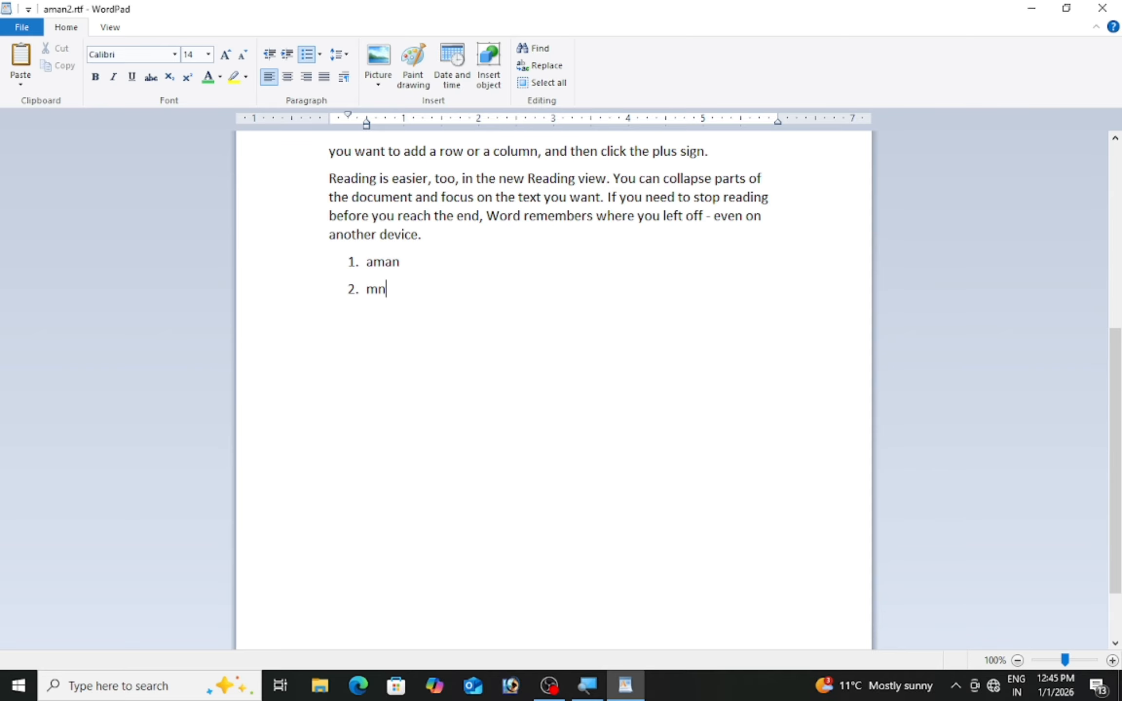
pyautogui.write('manish')
pyautogui.press('Return')
pyautogui.write('raju')
pyautogui.press('Return')
pyautogui.write('uma')
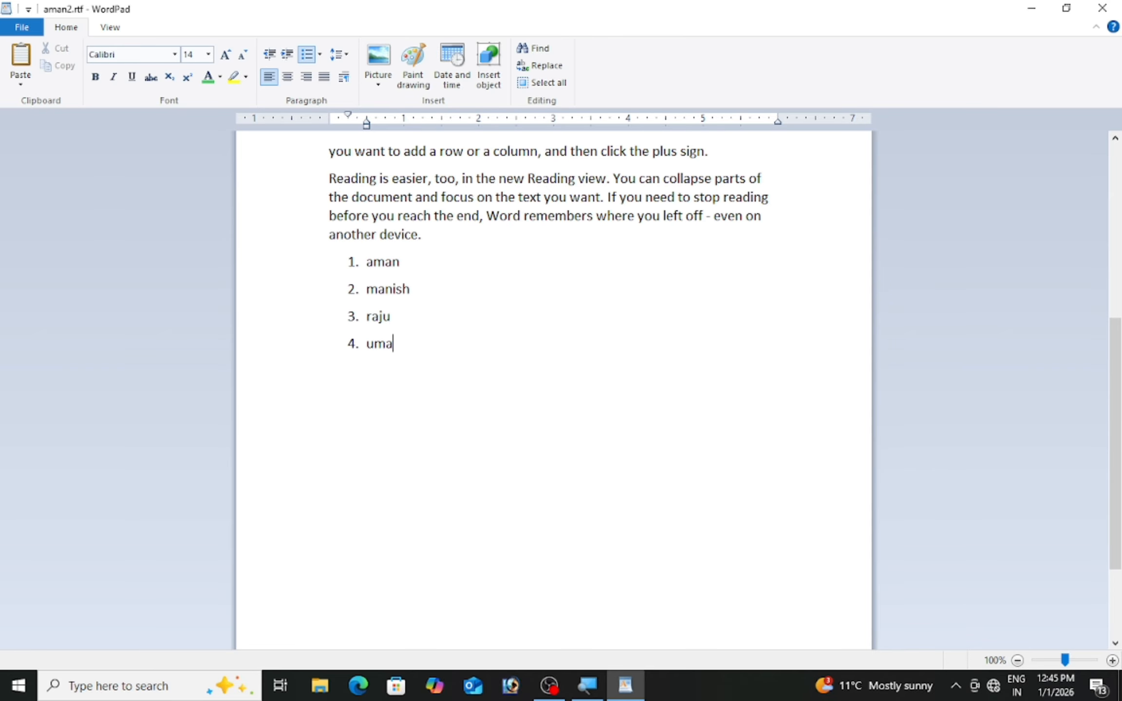
pyautogui.write('ng')
pyautogui.press('Return')
# - Change the four listed names from numbering to round bullets
pyautogui.moveTo(392, 371); pyautogui.dragTo(361, 278)
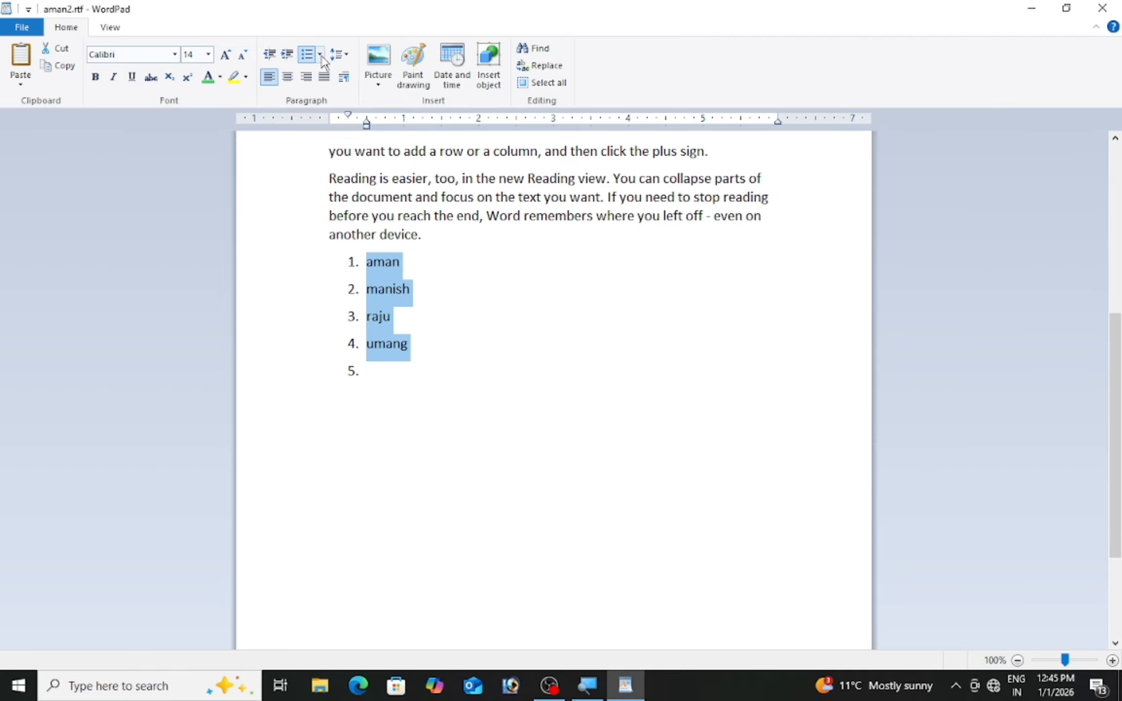
pyautogui.click(321, 54)
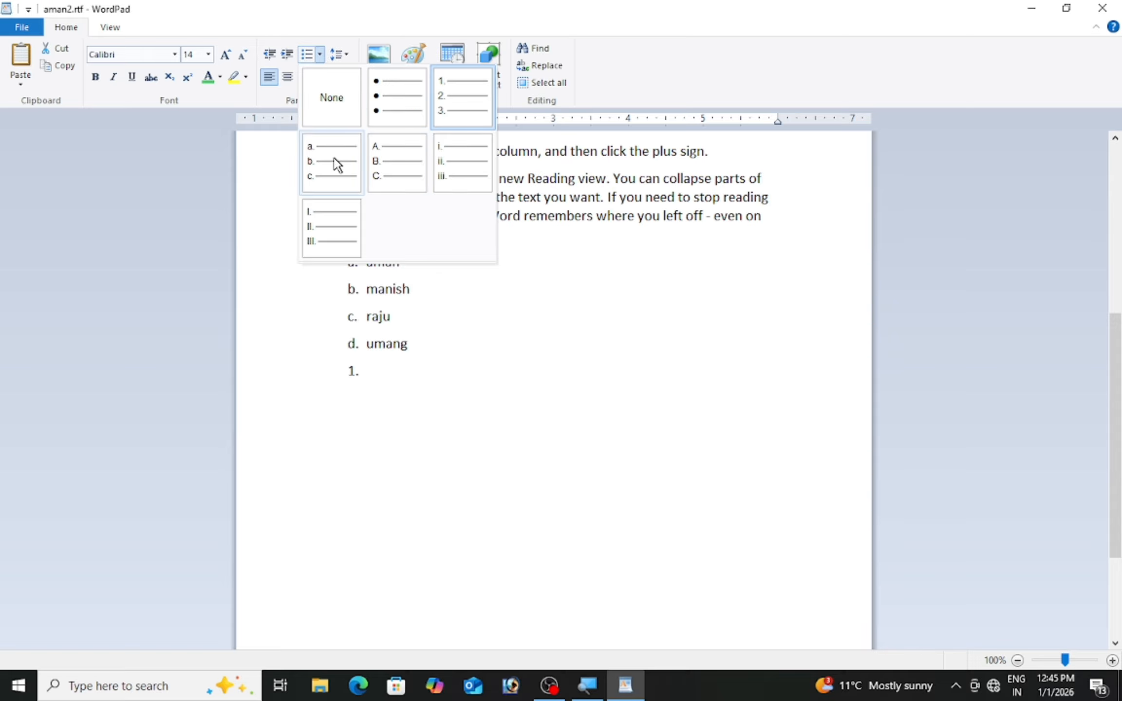
pyautogui.click(397, 114)
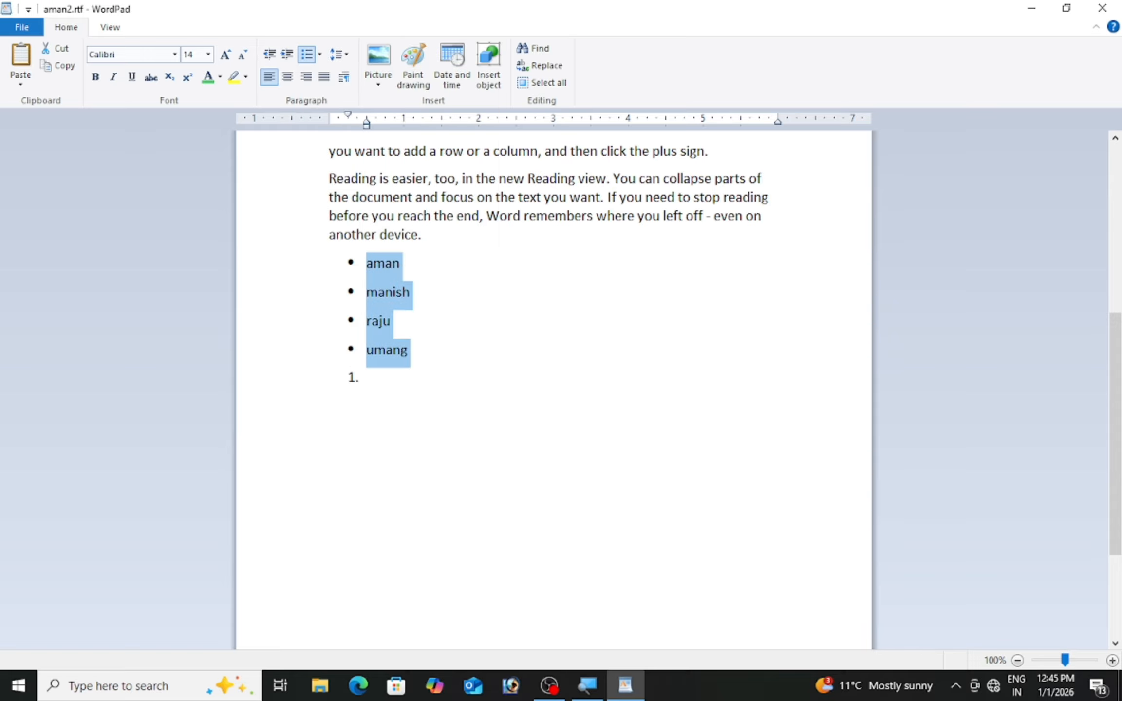
pyautogui.click(412, 234)
# - Apply line spacings of 1.0, 1.15 and 1.5 in turn to the five body paragraphs, finishing with 1.0
pyautogui.scroll(6, 411, 234)
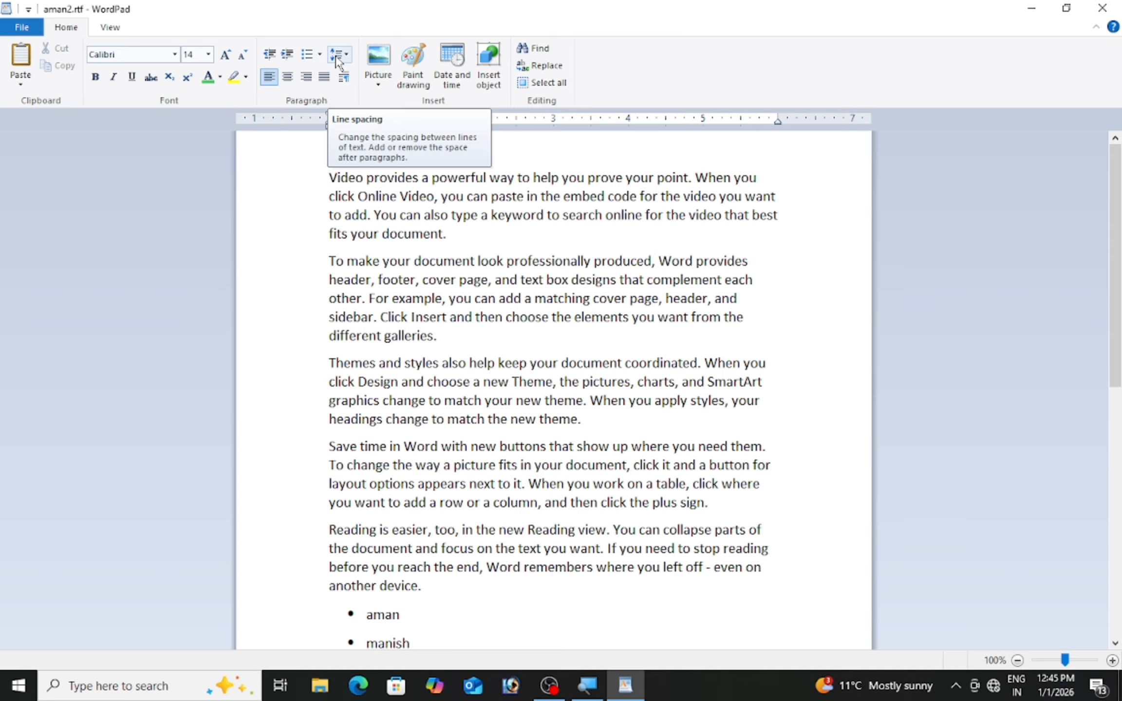
pyautogui.moveTo(331, 178); pyautogui.dragTo(509, 534)
pyautogui.moveTo(453, 592); pyautogui.dragTo(350, 180)
pyautogui.click(338, 54)
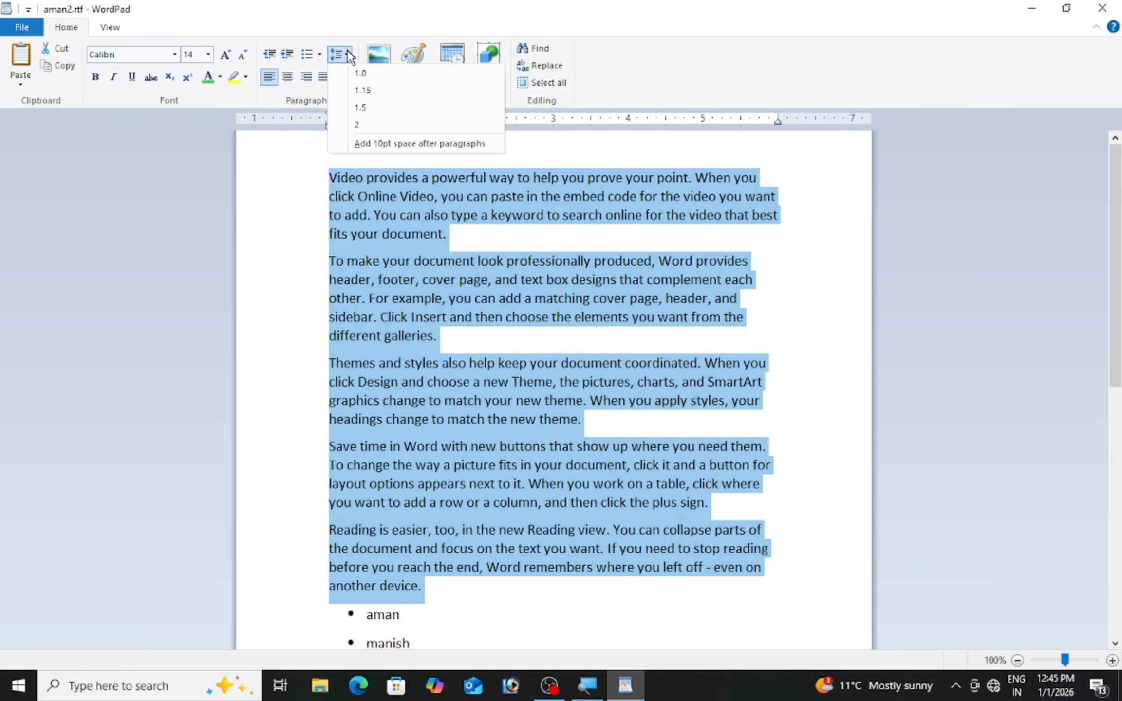
pyautogui.click(359, 74)
pyautogui.click(339, 54)
pyautogui.click(361, 90)
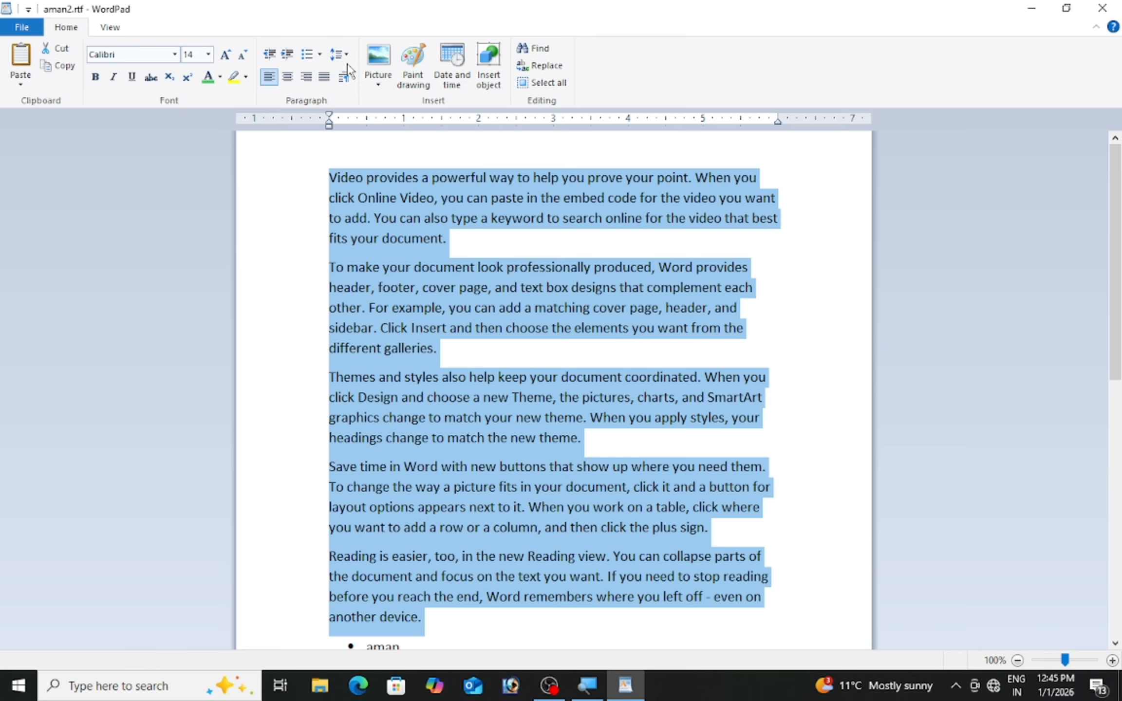
pyautogui.click(346, 55)
pyautogui.click(357, 104)
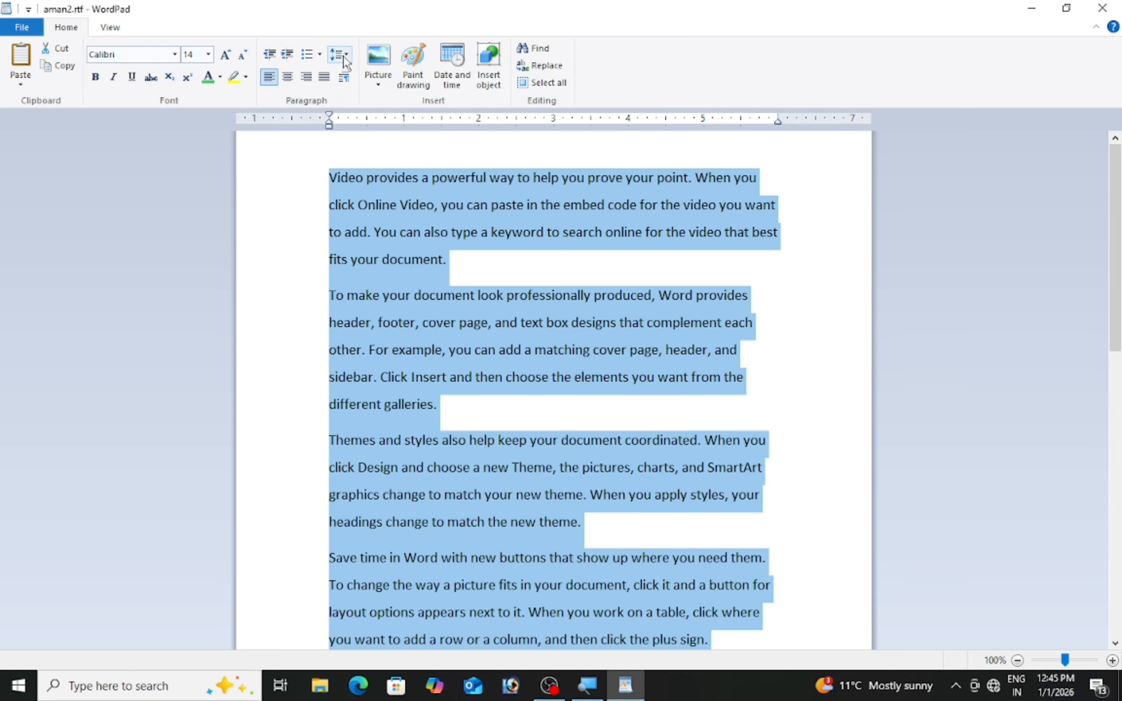
pyautogui.click(345, 58)
pyautogui.click(357, 74)
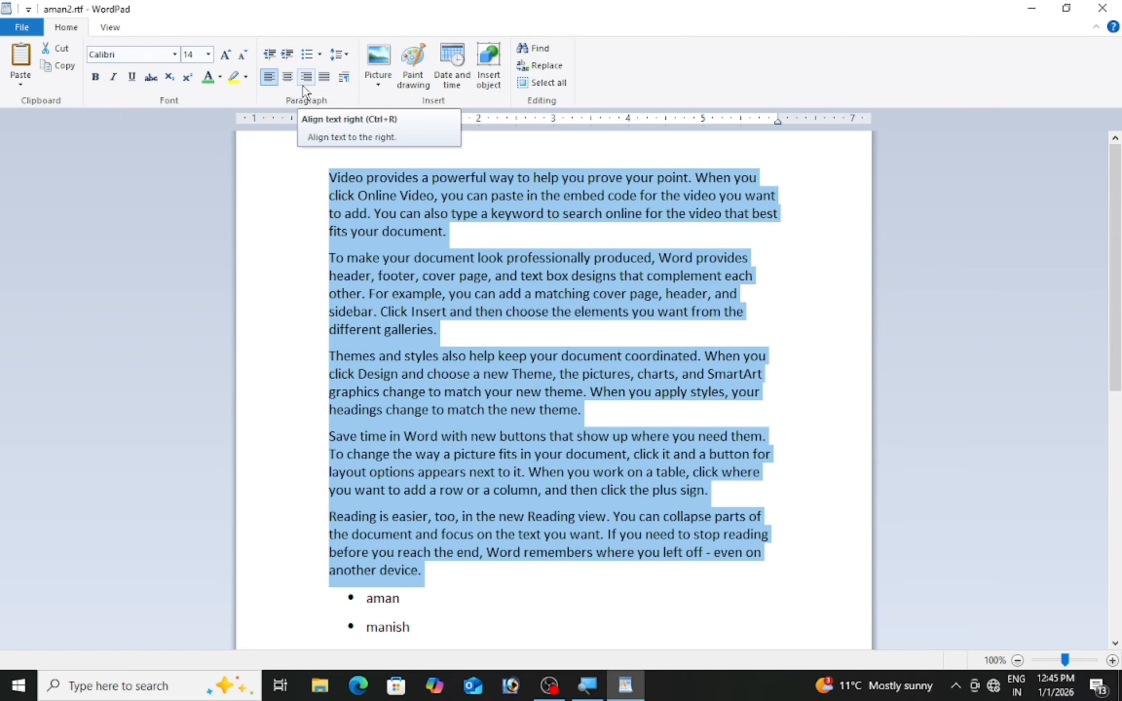
# - Try left, right and center alignment on the five body paragraphs, finishing with justified alignment
pyautogui.click(269, 77)
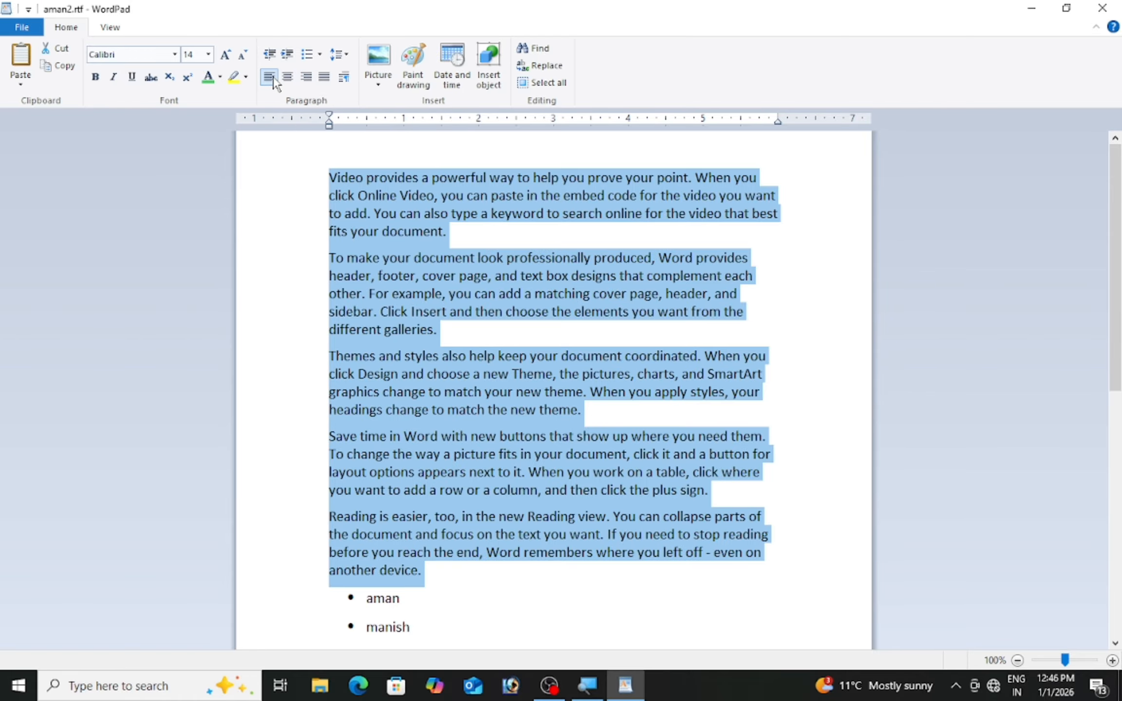
pyautogui.hotkey('ctrl', 'r')
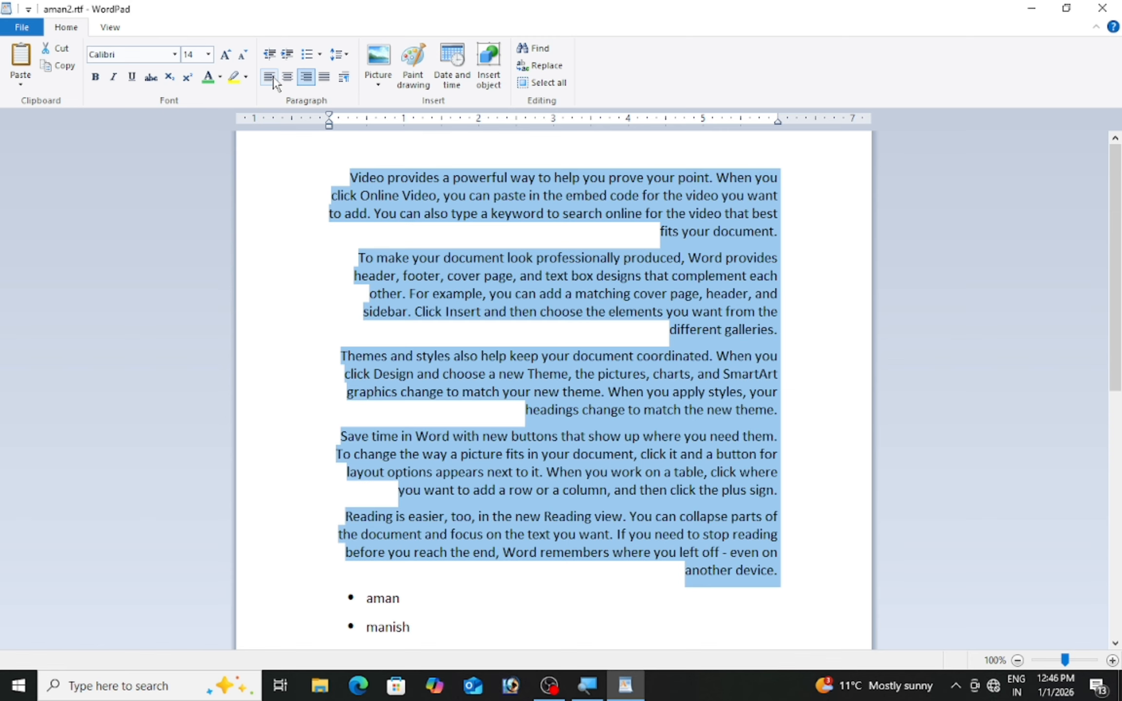
pyautogui.hotkey('ctrl', 'e')
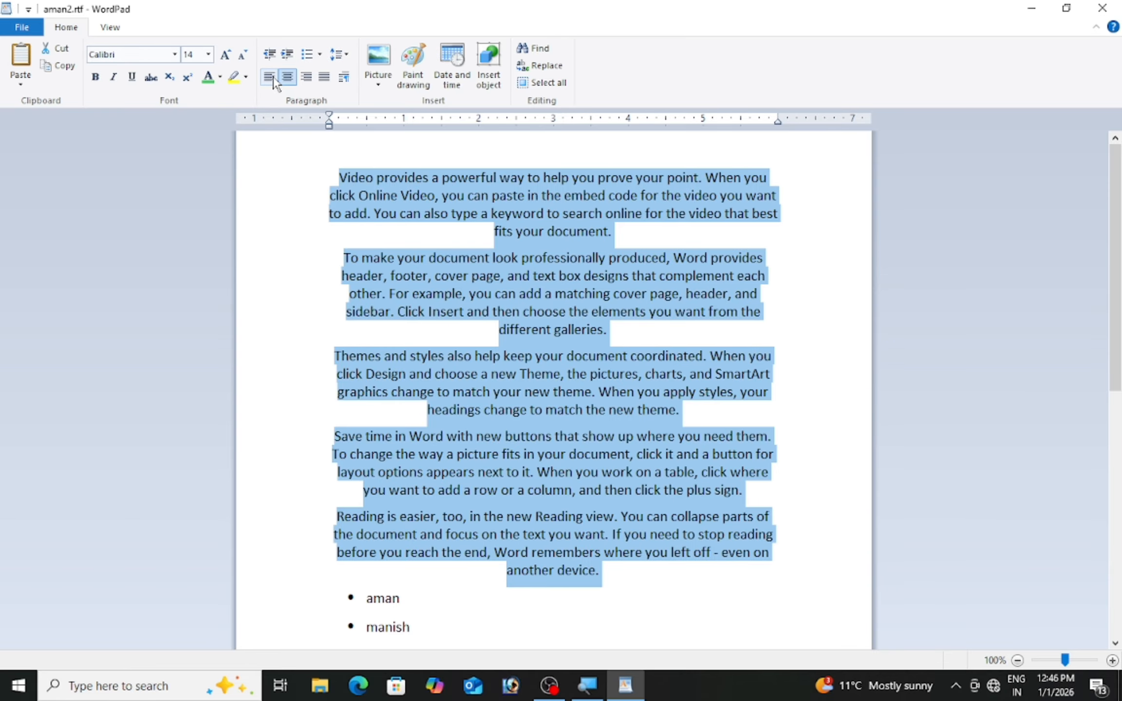
pyautogui.hotkey('ctrl', 'j')
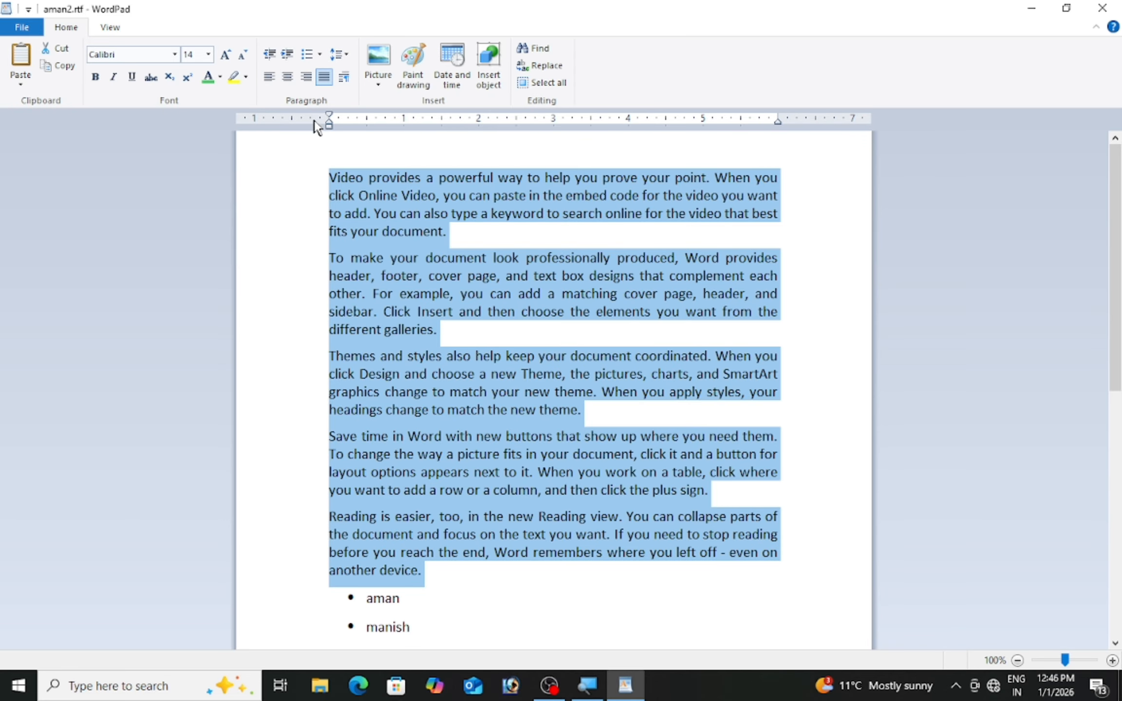
# - Set the right indentation of the five body paragraphs to 1 inch in the Paragraph settings
pyautogui.click(345, 79)
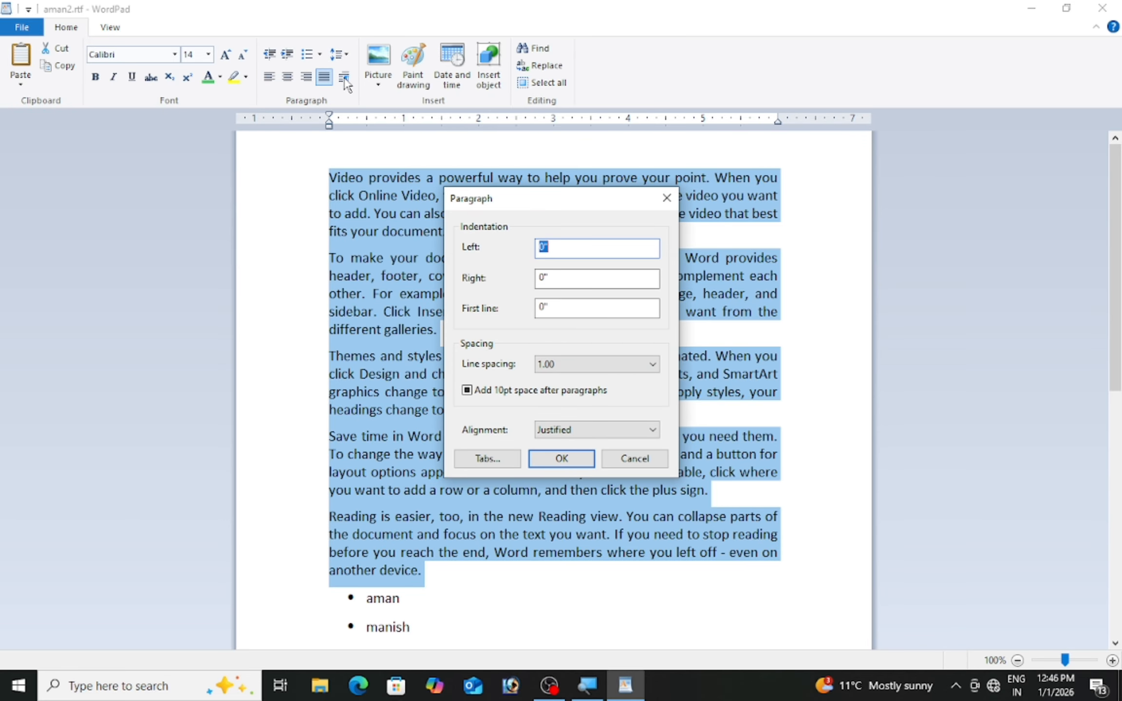
pyautogui.moveTo(496, 205); pyautogui.dragTo(185, 133)
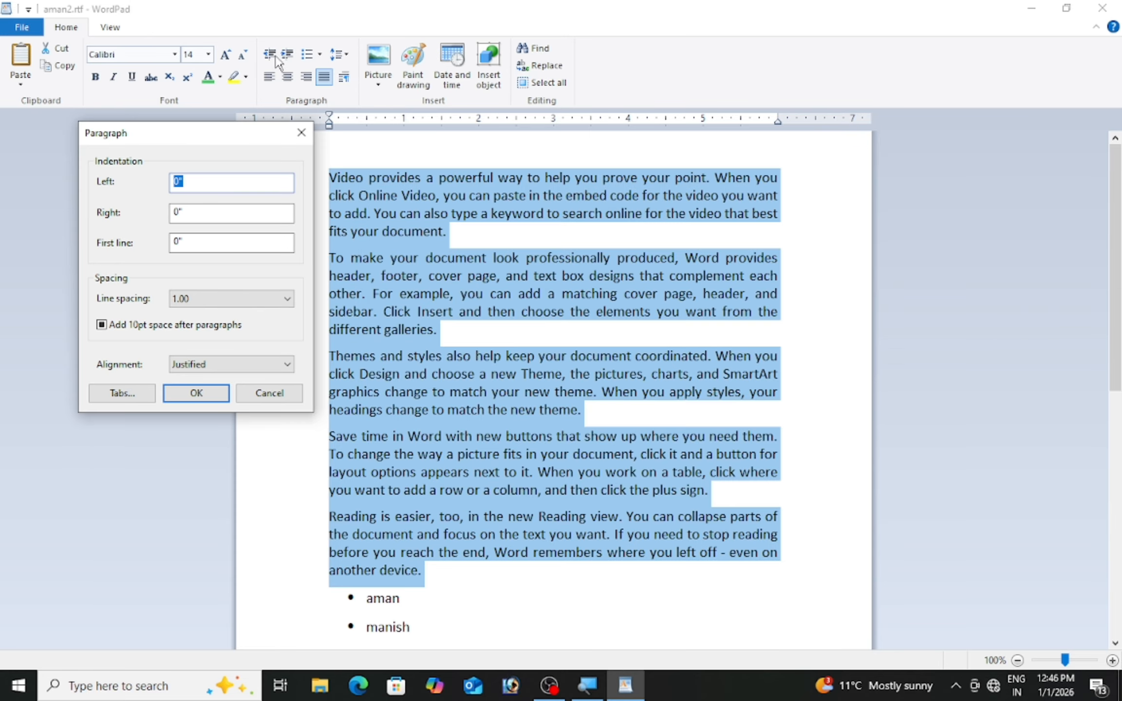
pyautogui.click(276, 63)
pyautogui.doubleClick(170, 214)
pyautogui.write('1')
pyautogui.click(197, 393)
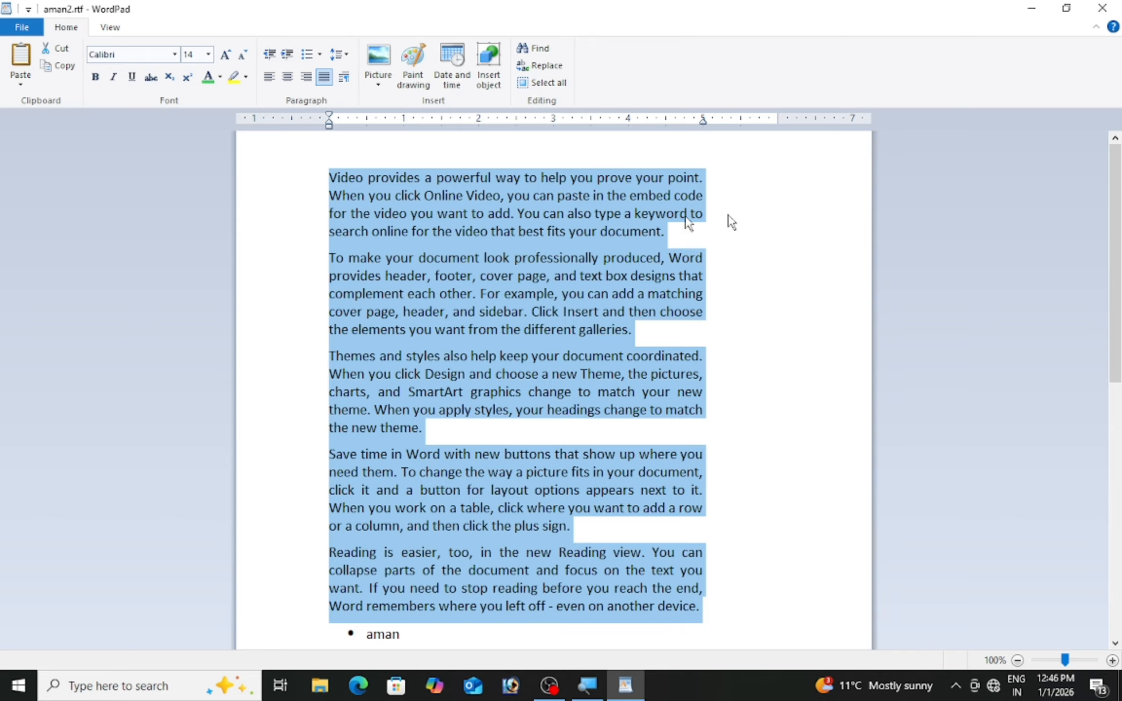
# - Set the right indentation of the five body paragraphs back to 0
pyautogui.click(345, 79)
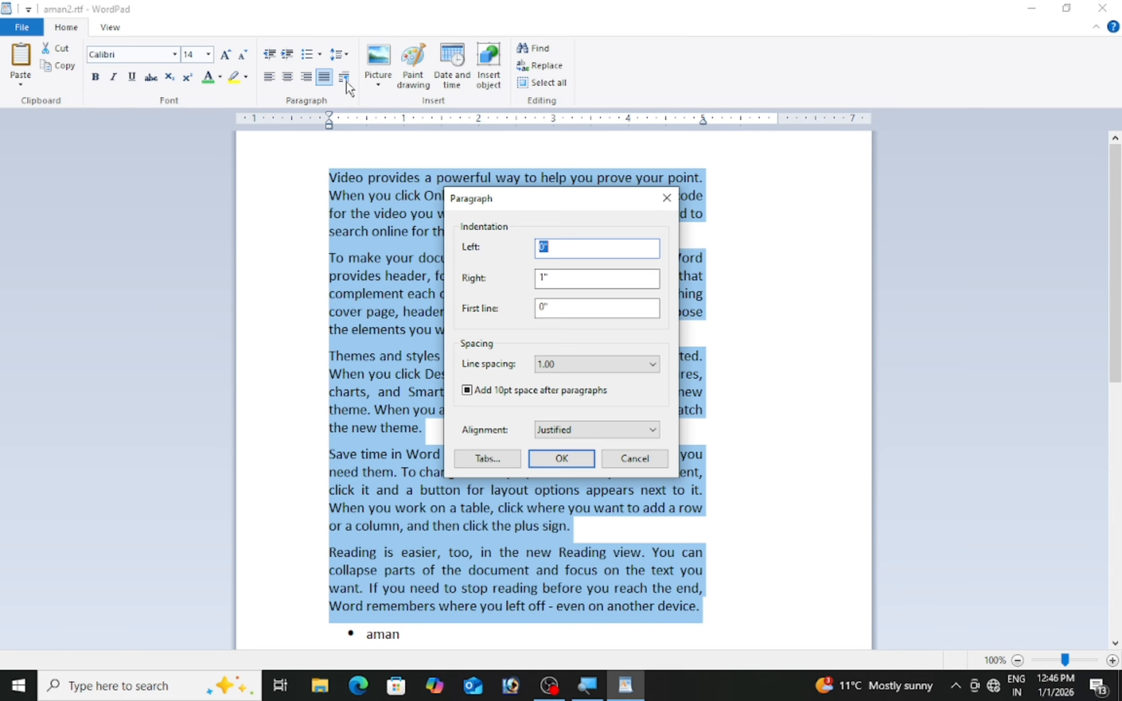
pyautogui.moveTo(578, 197); pyautogui.dragTo(461, 172)
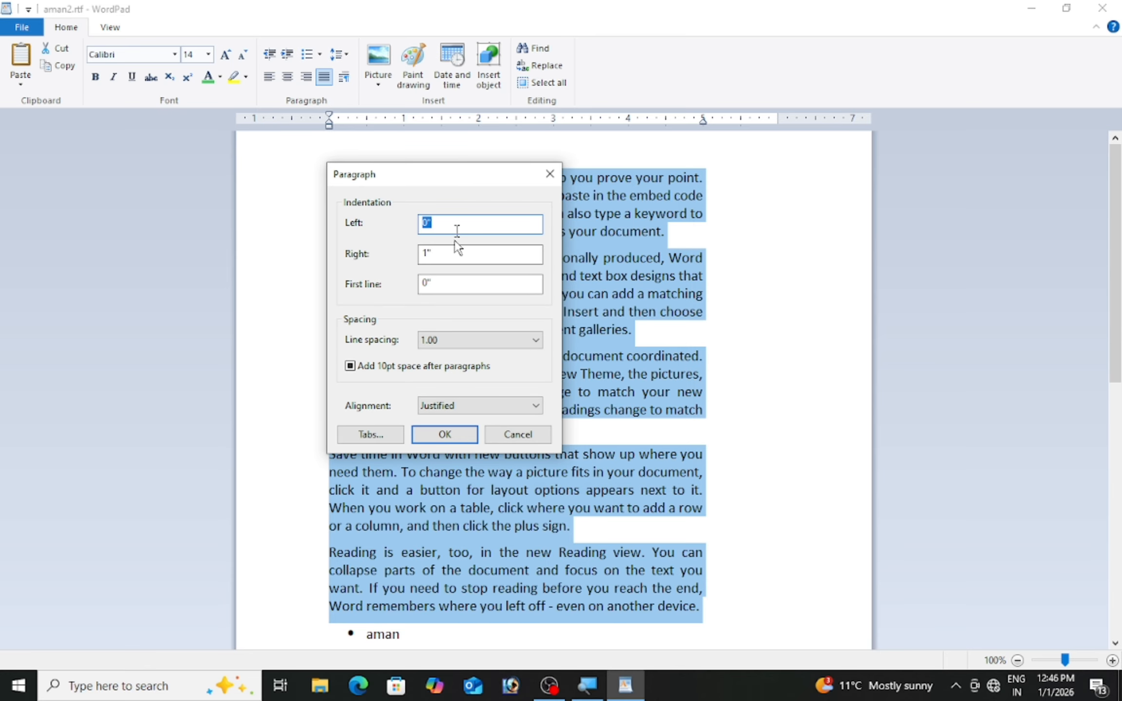
pyautogui.moveTo(433, 254); pyautogui.dragTo(415, 251)
pyautogui.write('0')
pyautogui.click(443, 435)
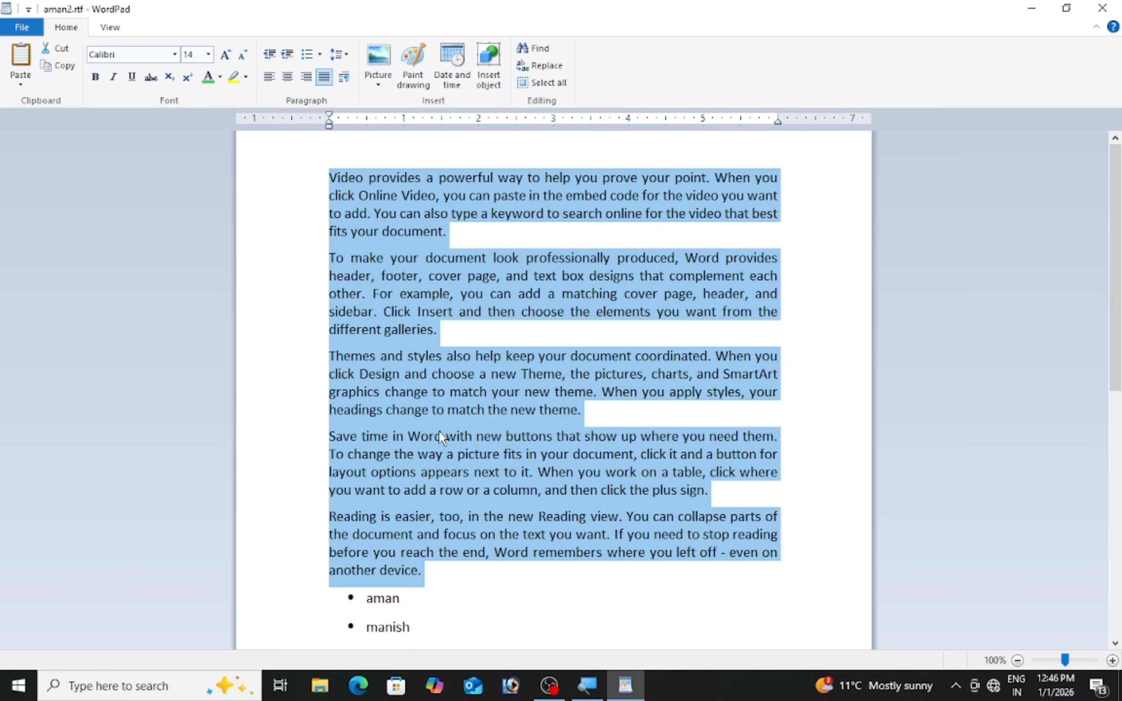
# - Set the first-line indentation of the five body paragraphs to 1 inch and clear the selection
pyautogui.click(344, 77)
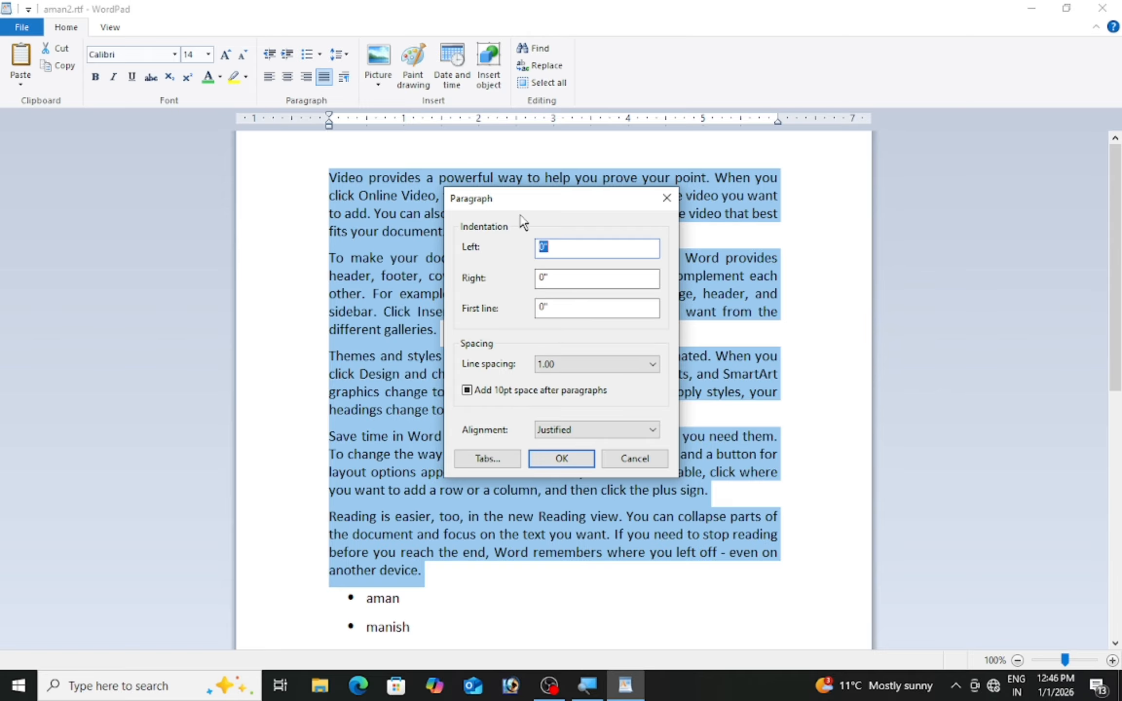
pyautogui.moveTo(521, 204); pyautogui.dragTo(201, 155)
pyautogui.click(217, 259)
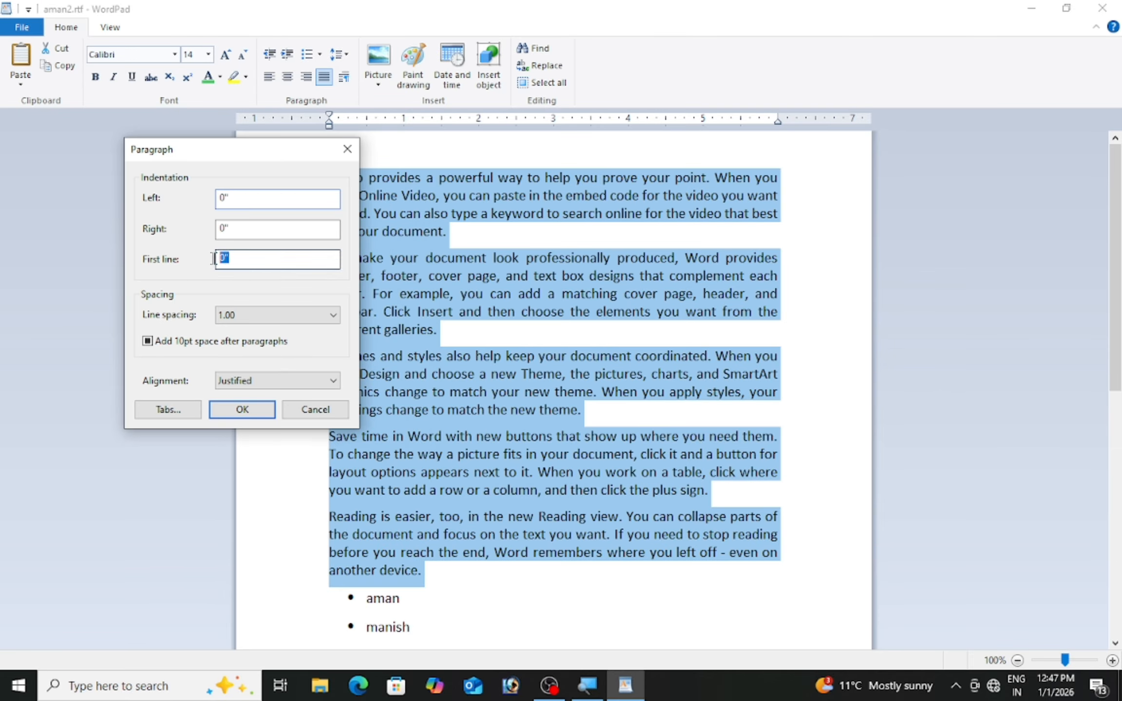
pyautogui.write('1')
pyautogui.click(251, 410)
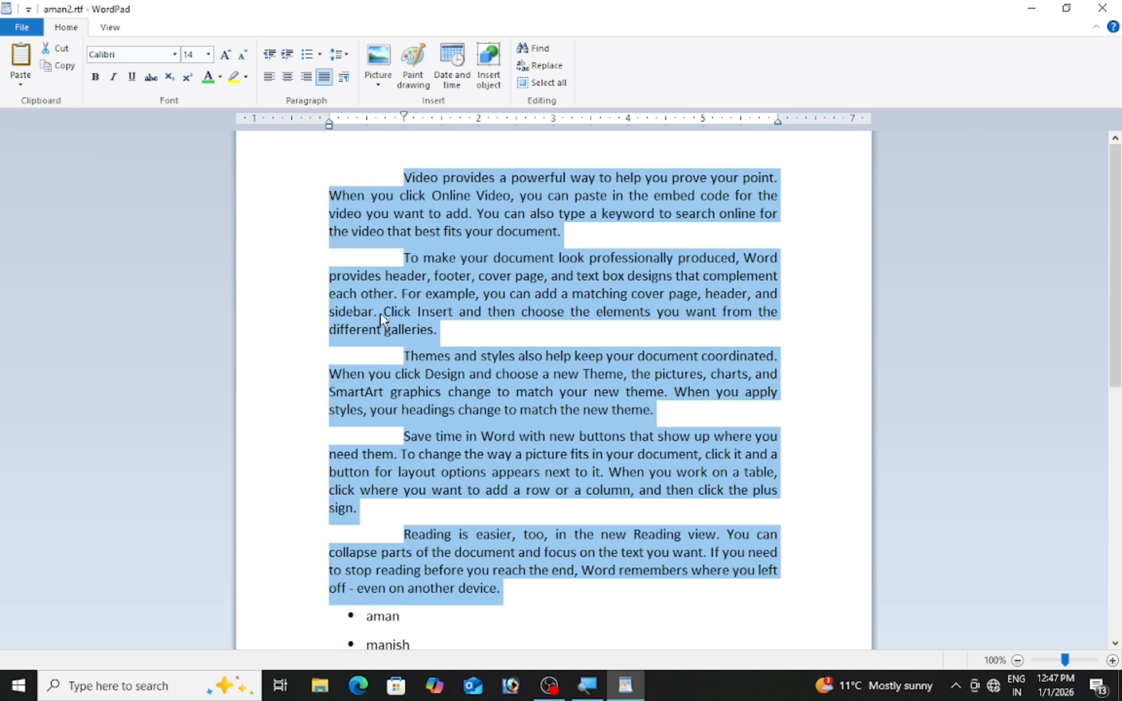
pyautogui.click(381, 313)
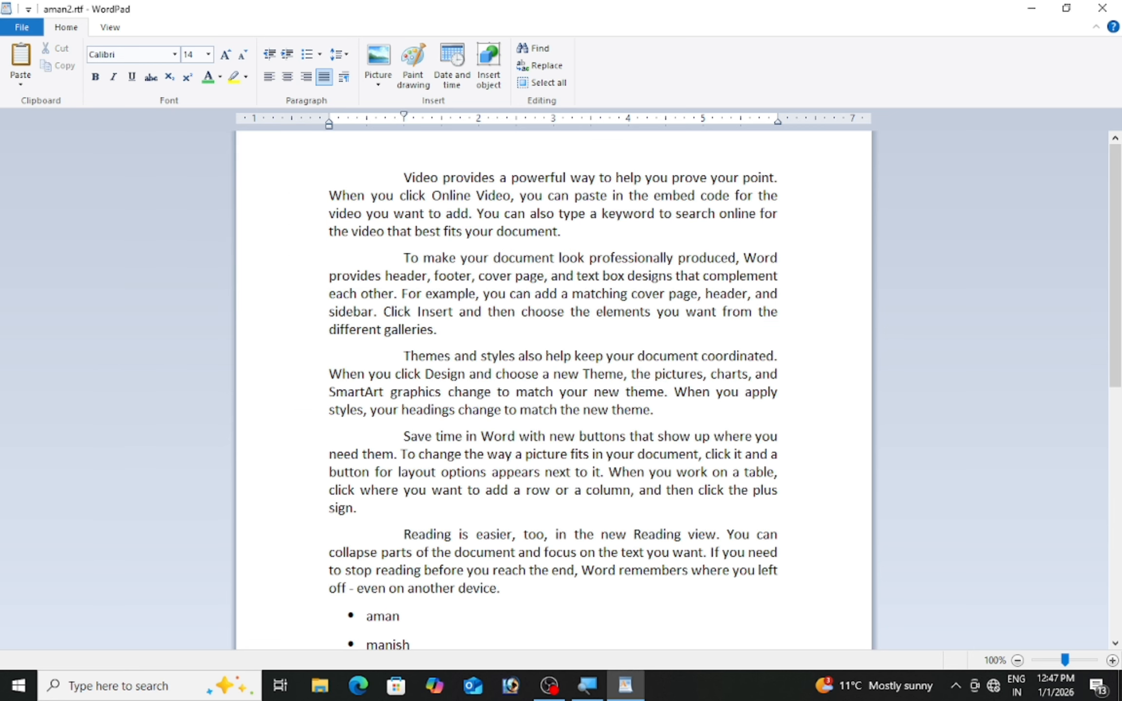
# - Examine the line spacing and alignment choices in the Paragraph settings, leaving them without applying changes
pyautogui.click(344, 76)
pyautogui.moveTo(511, 198); pyautogui.dragTo(130, 146)
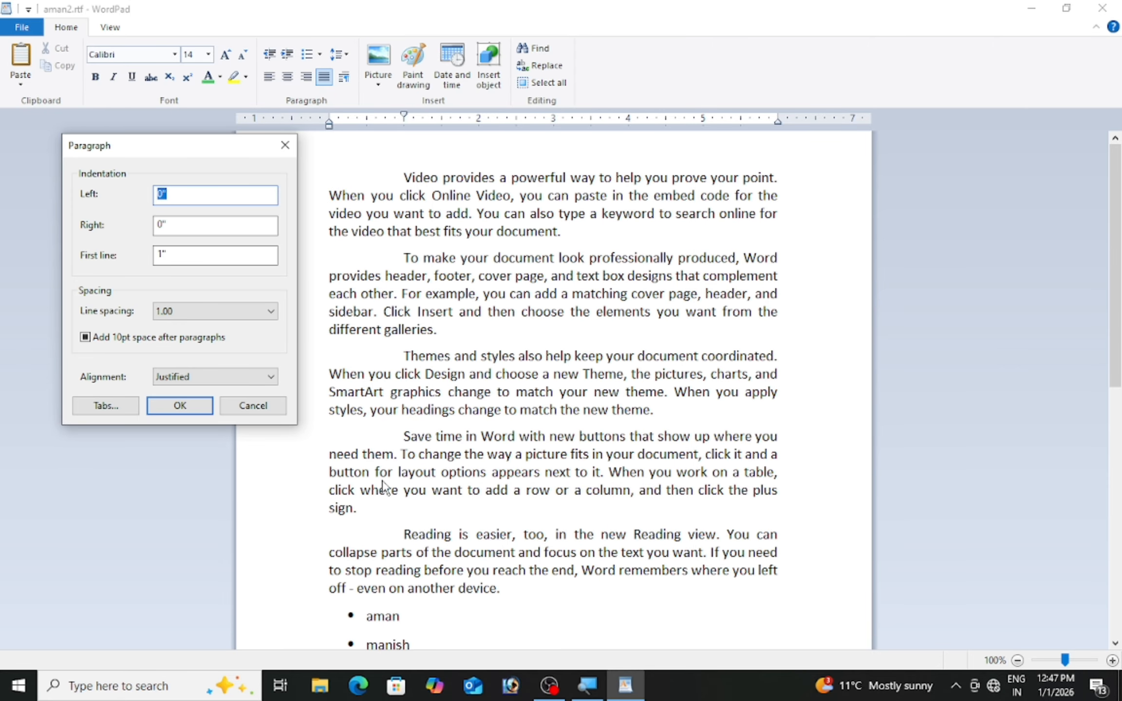
pyautogui.click(181, 312)
pyautogui.click(182, 316)
pyautogui.click(209, 314)
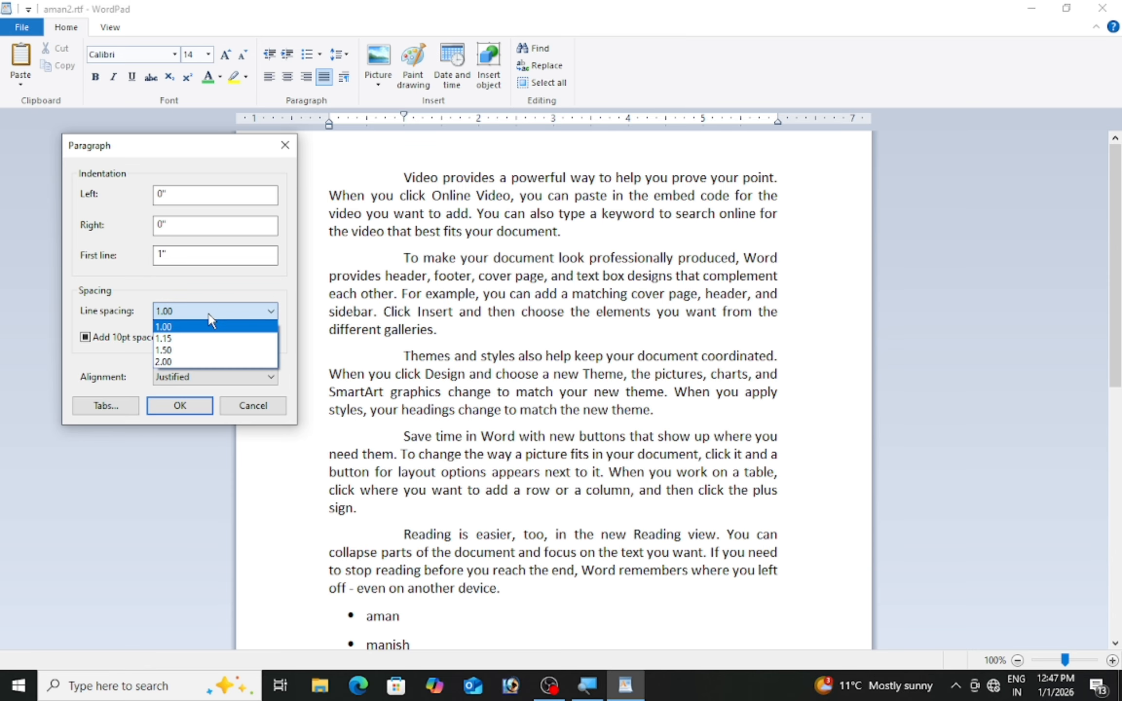
pyautogui.click(208, 314)
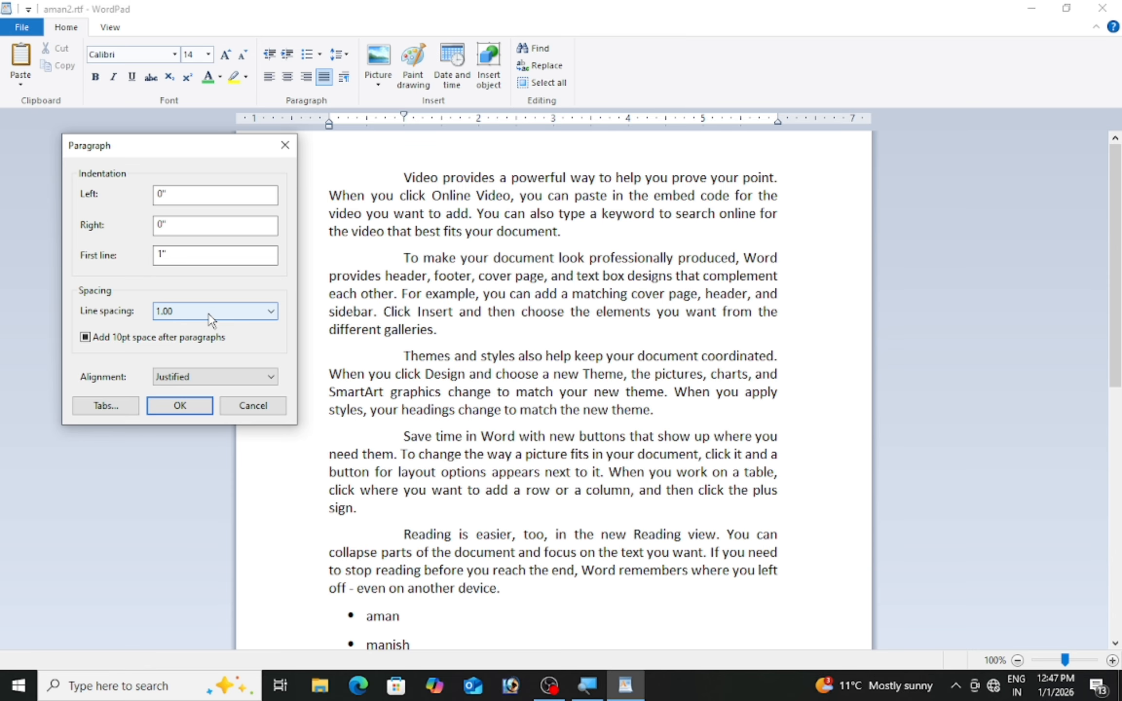
pyautogui.click(195, 378)
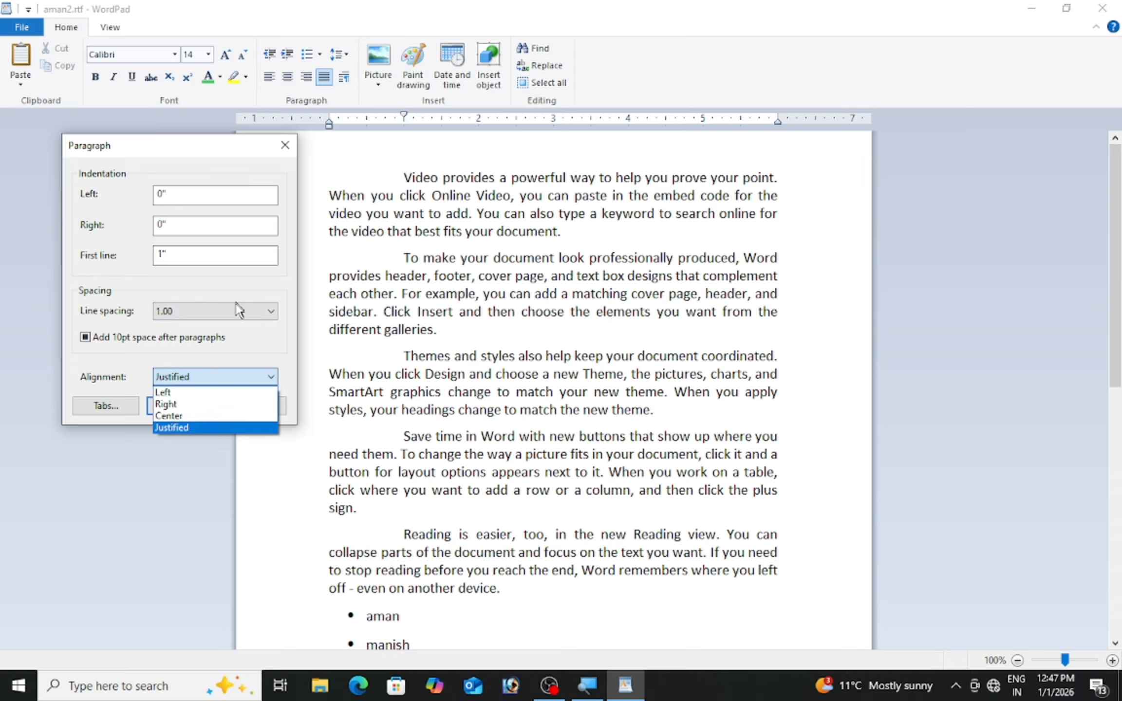
pyautogui.click(235, 356)
pyautogui.click(247, 408)
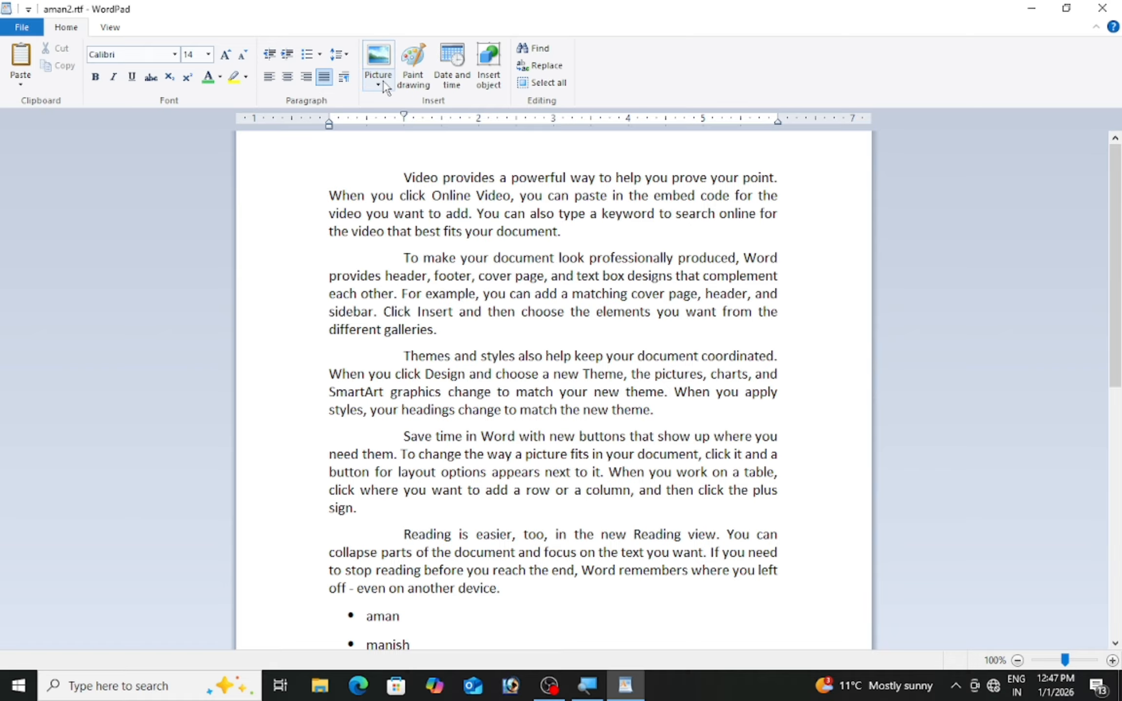
# - Insert five blank lines above the first paragraph
pyautogui.click(395, 180)
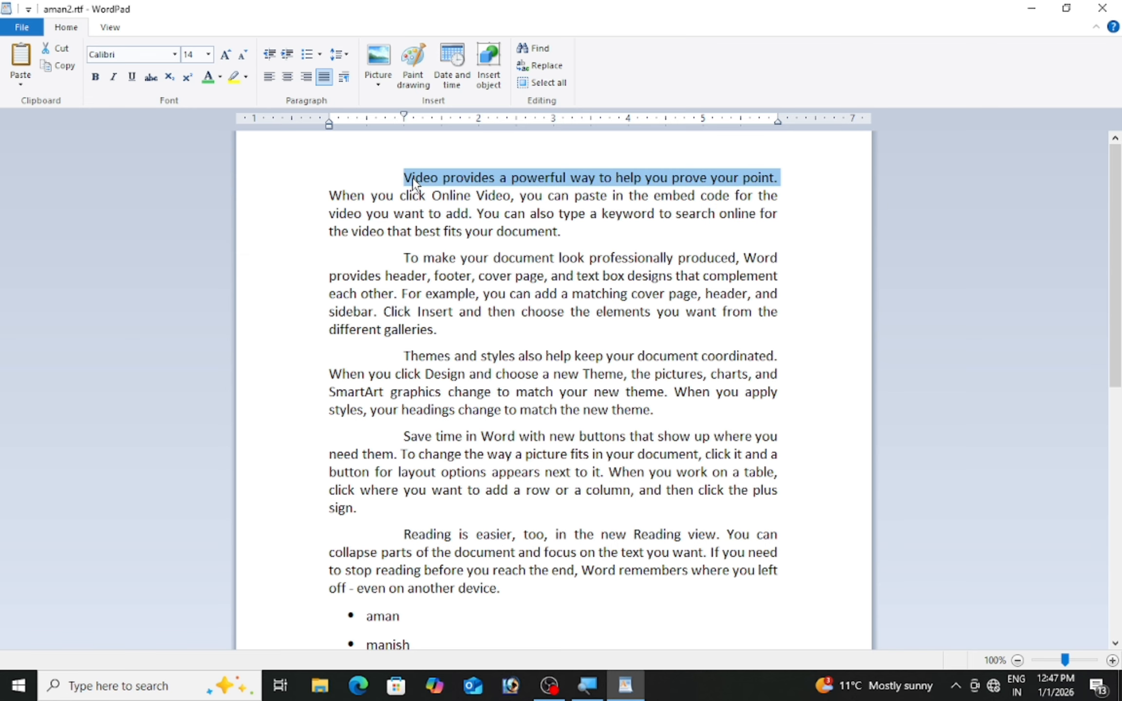
pyautogui.press('Left')
pyautogui.press('Return')
pyautogui.press('Return')
pyautogui.press('Return')
pyautogui.press('Return')
pyautogui.press('Return')
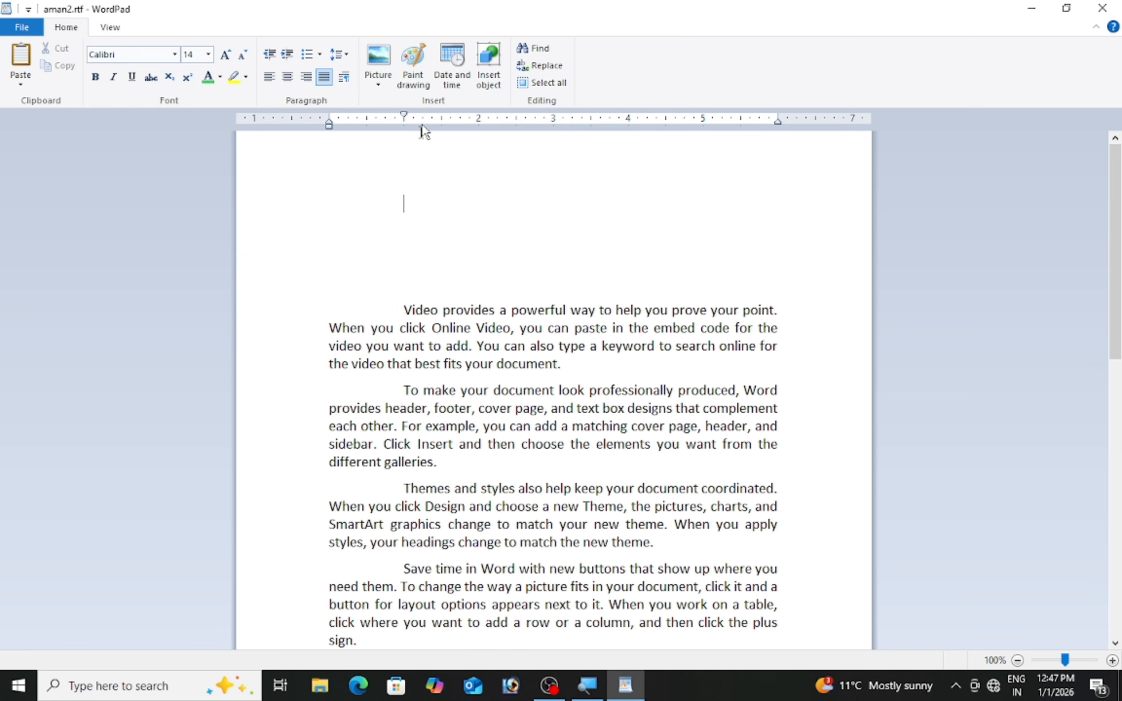
# - Insert the picture Capture.PNG from the Pictures folder into the blank space above the first paragraph
pyautogui.click(378, 58)
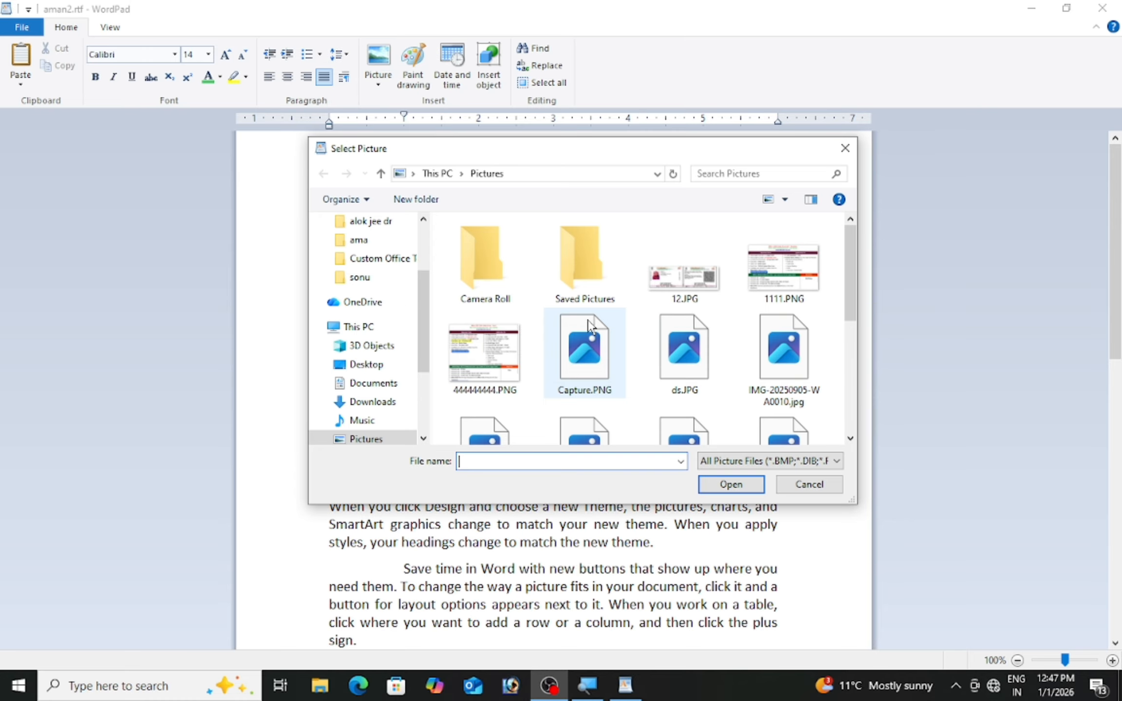
pyautogui.click(721, 387)
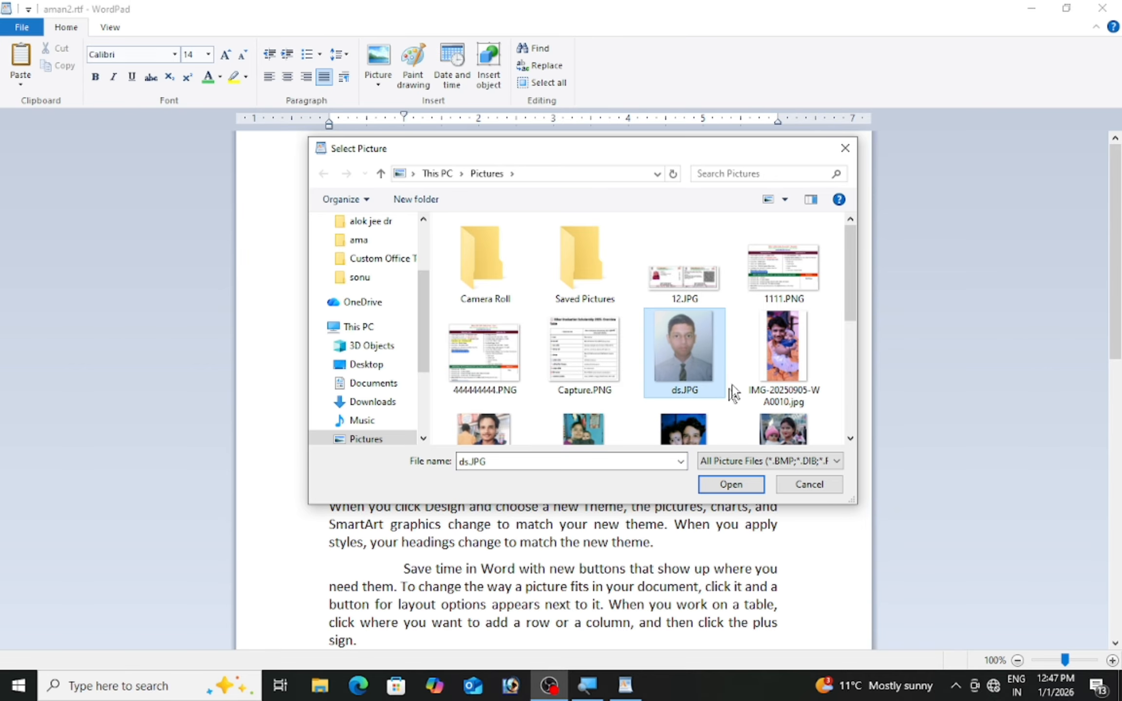
pyautogui.click(776, 368)
pyautogui.scroll(-5, 776, 368)
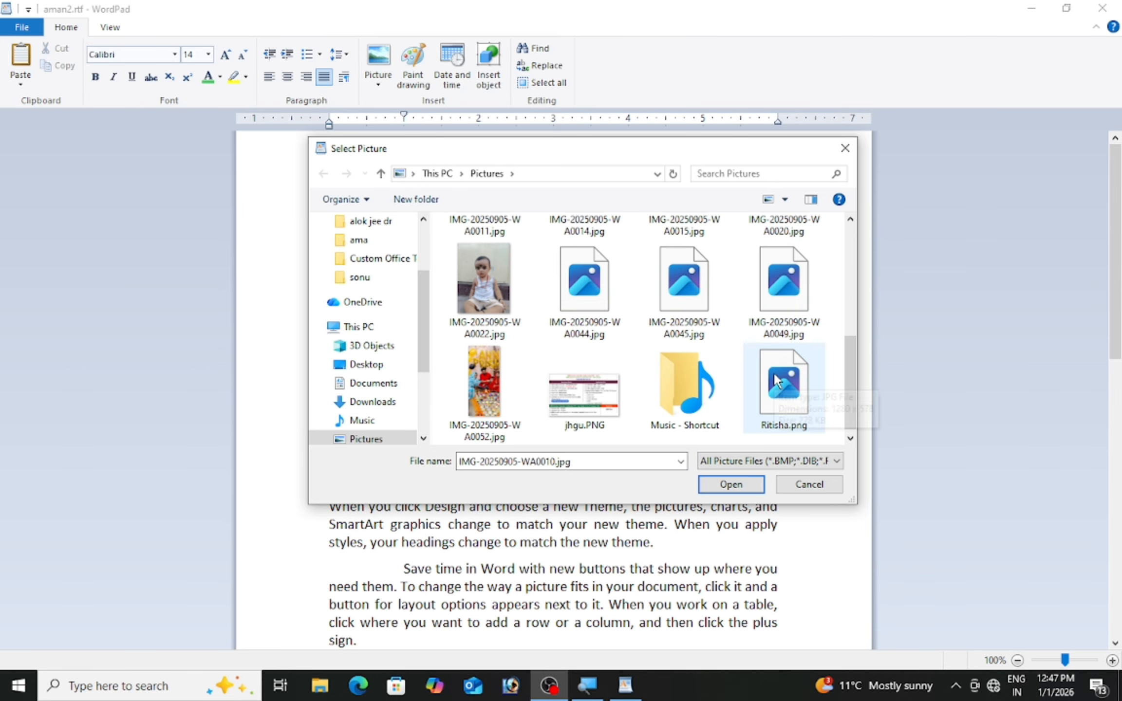
pyautogui.click(570, 396)
pyautogui.scroll(5, 584, 396)
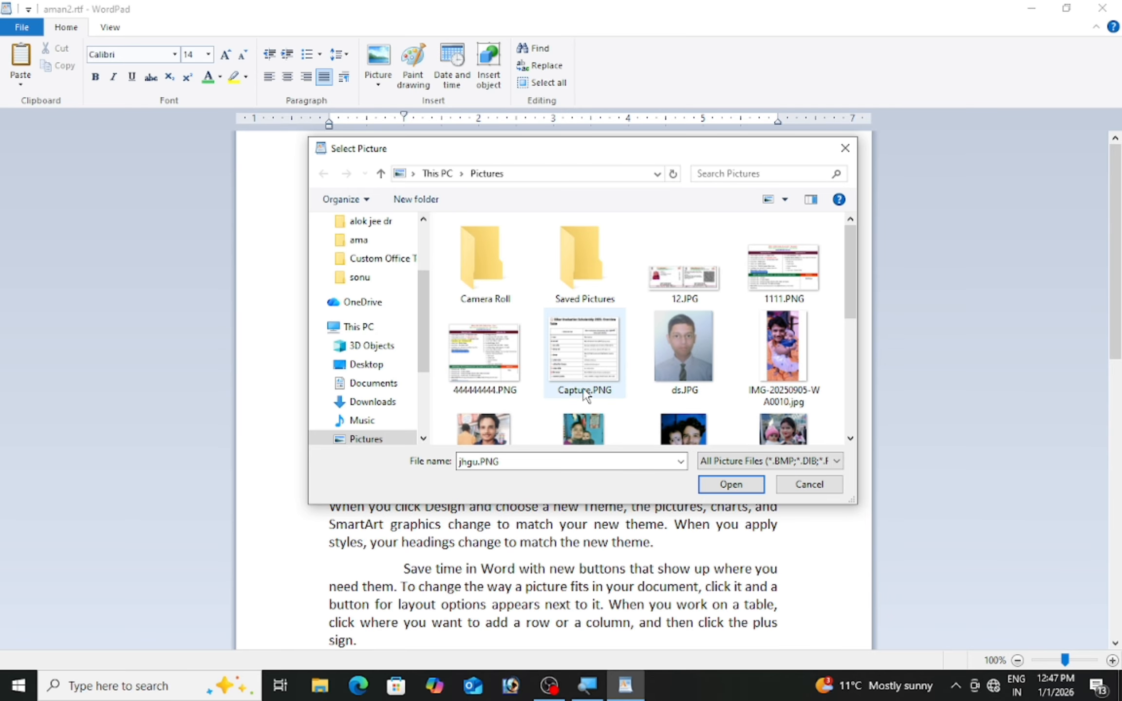
pyautogui.click(585, 353)
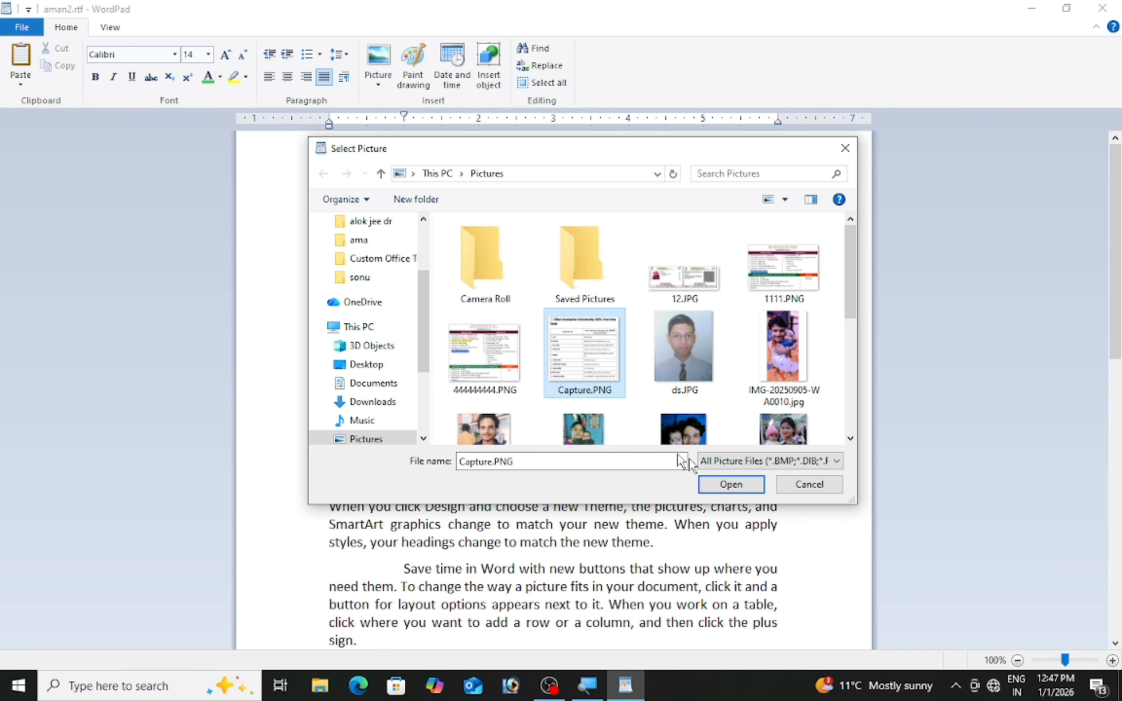
pyautogui.click(730, 484)
# - Resize the inserted picture to 50% of its original size with the aspect ratio locked
pyautogui.click(663, 359)
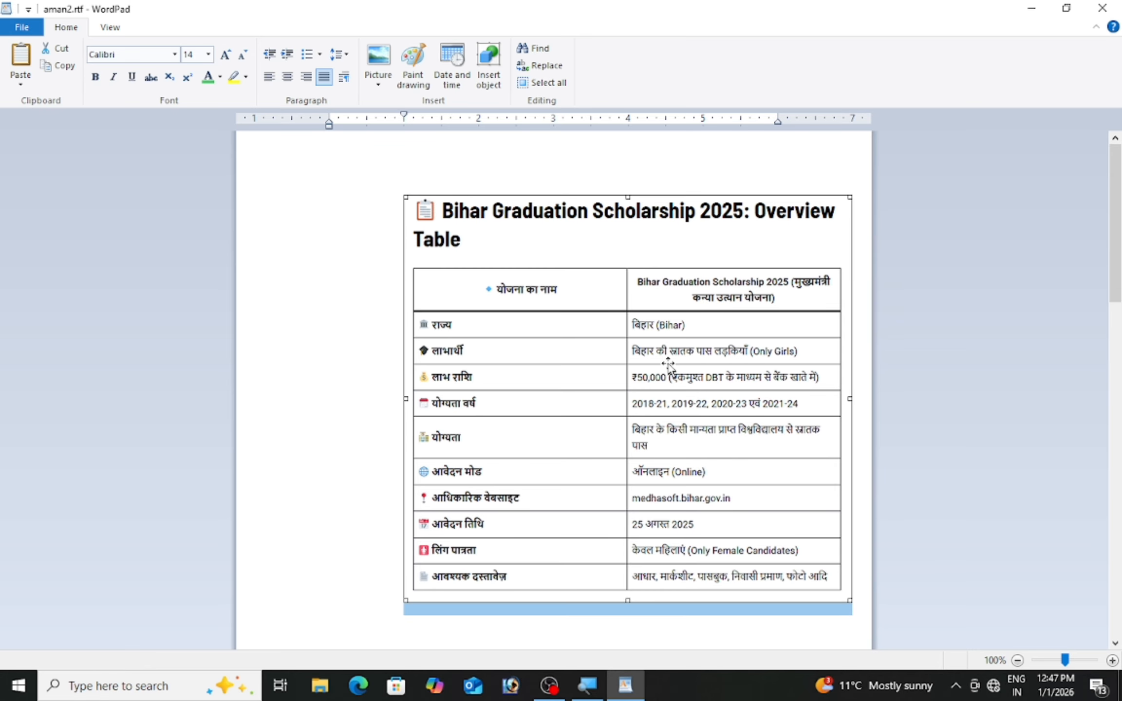
pyautogui.moveTo(663, 361); pyautogui.dragTo(531, 378)
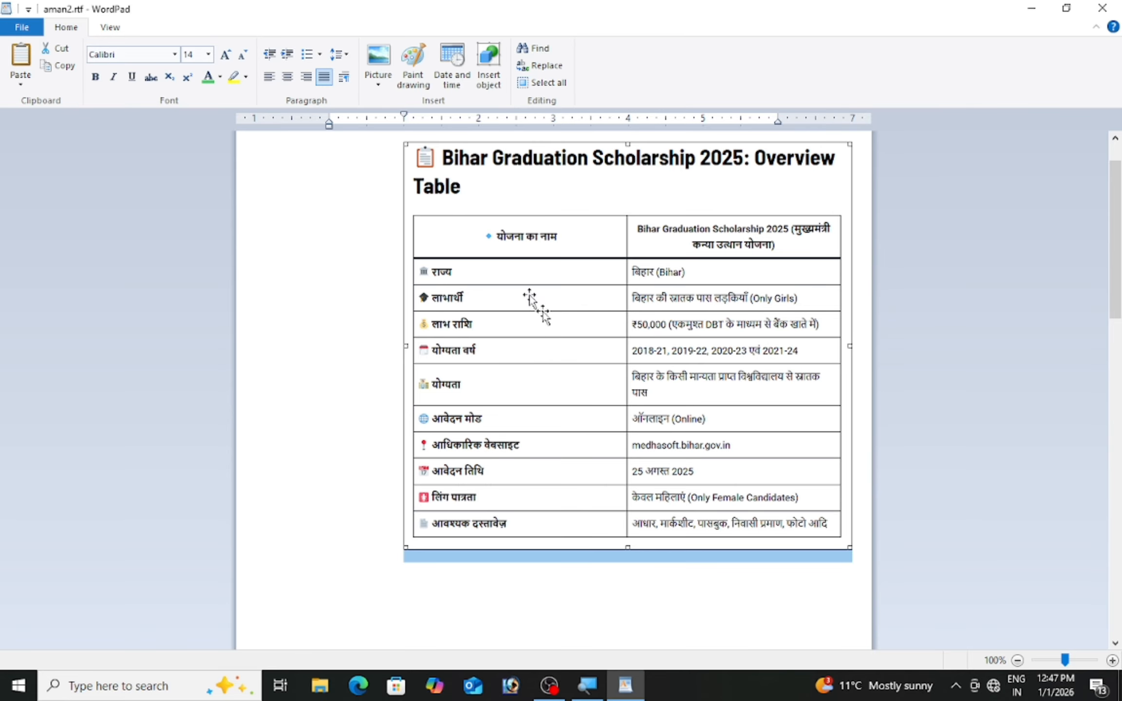
pyautogui.click(378, 81)
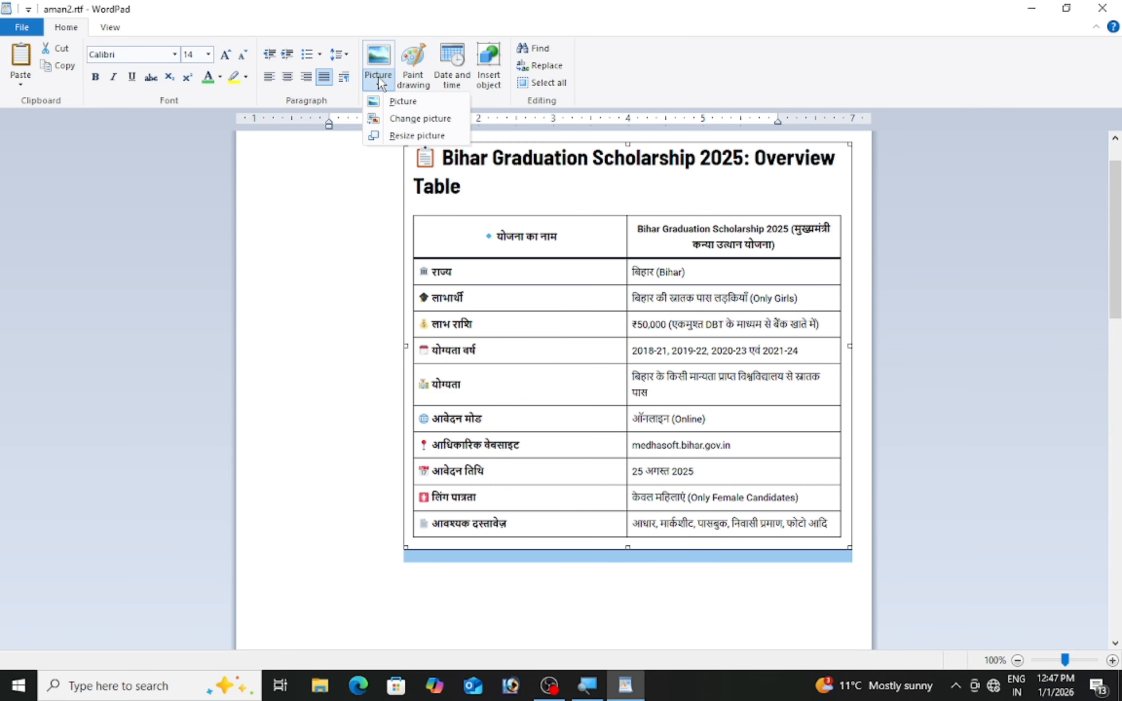
pyautogui.click(413, 135)
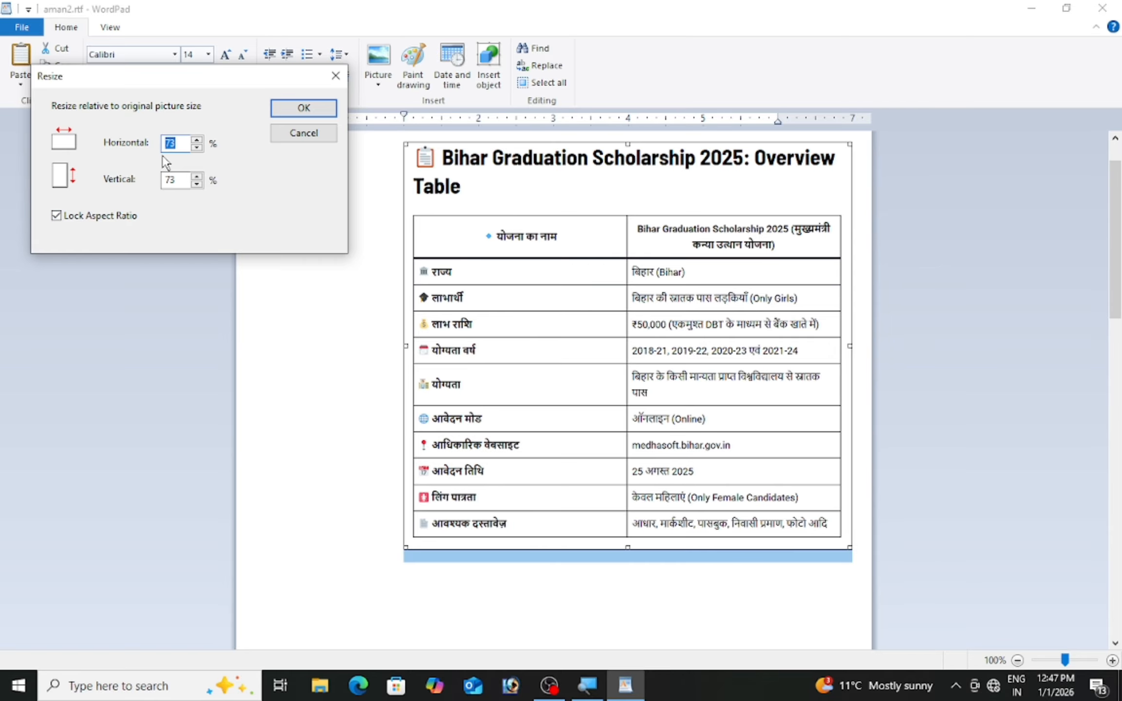
pyautogui.write('50')
pyautogui.click(282, 107)
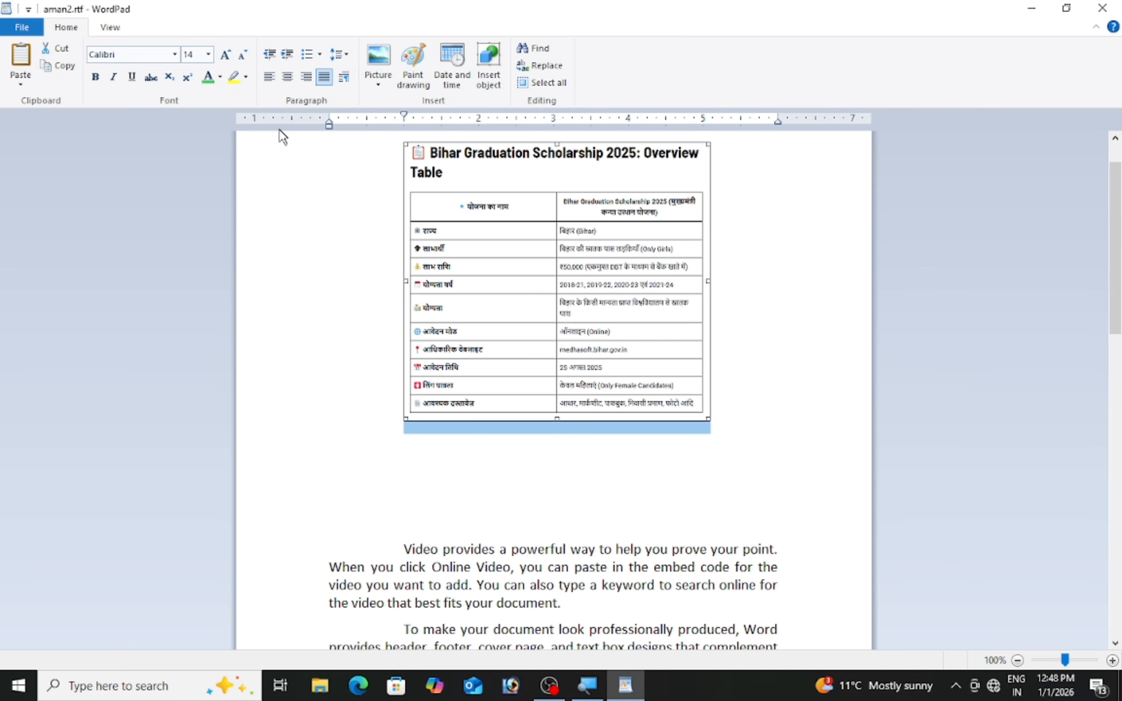
# - Open the picture choices for replacing the resized picture, and delete the picture from the document
pyautogui.click(381, 82)
pyautogui.click(386, 134)
pyautogui.click(388, 82)
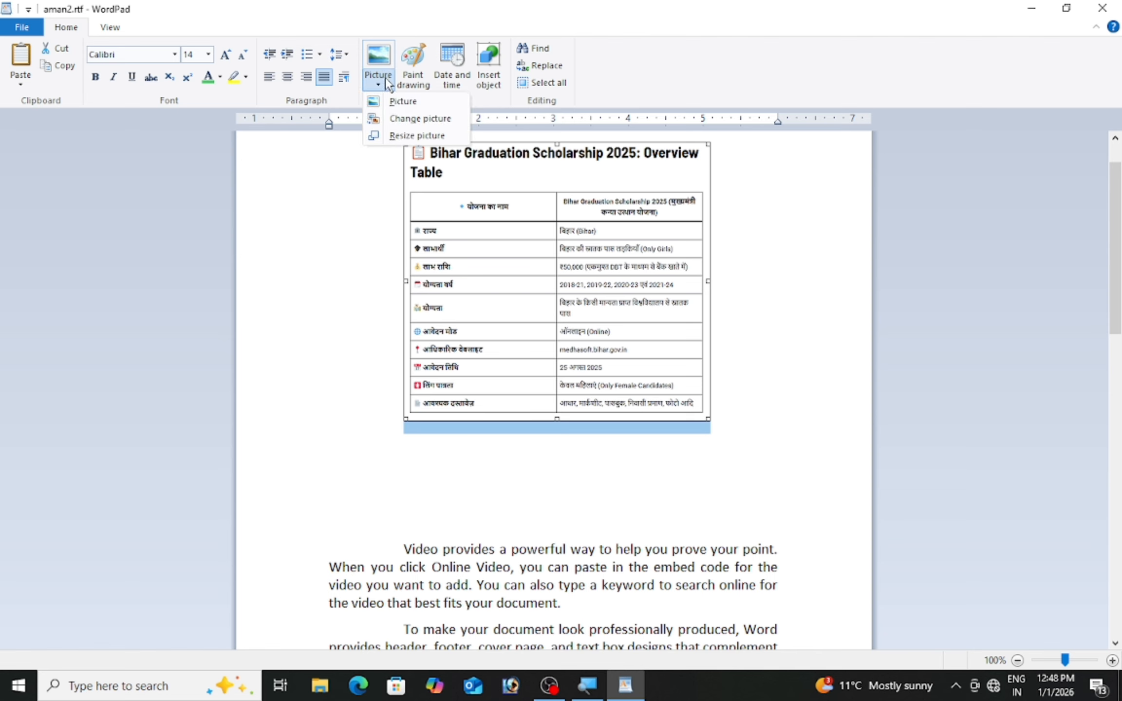
pyautogui.click(392, 118)
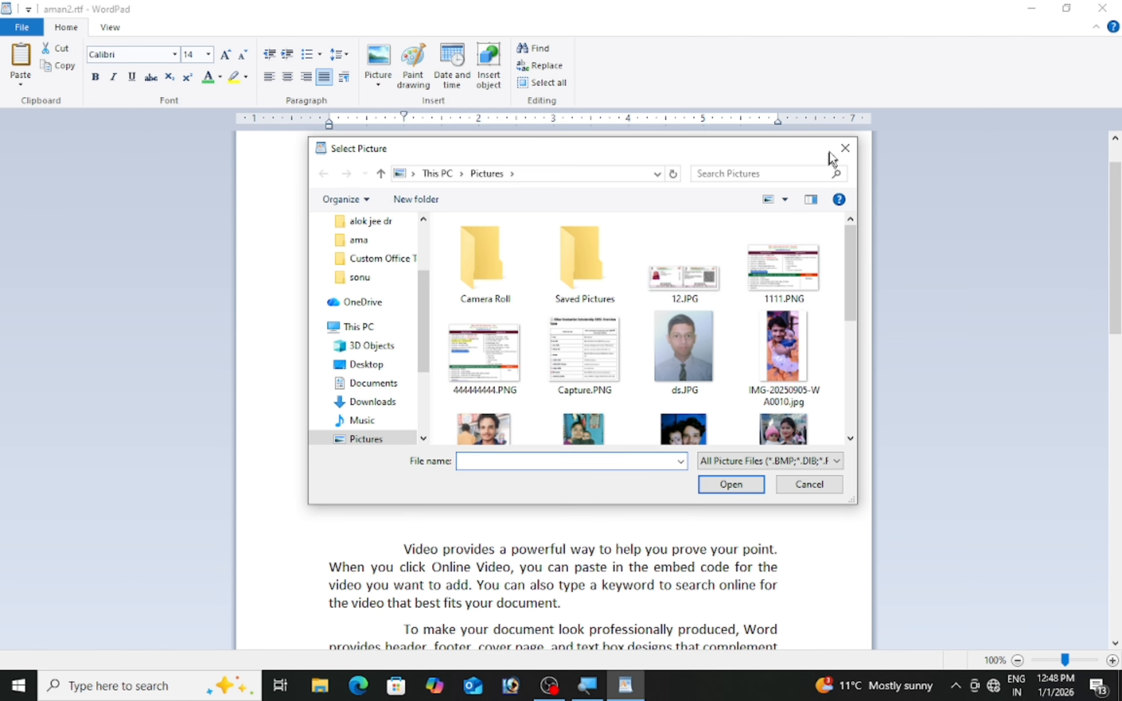
pyautogui.doubleClick(584, 350)
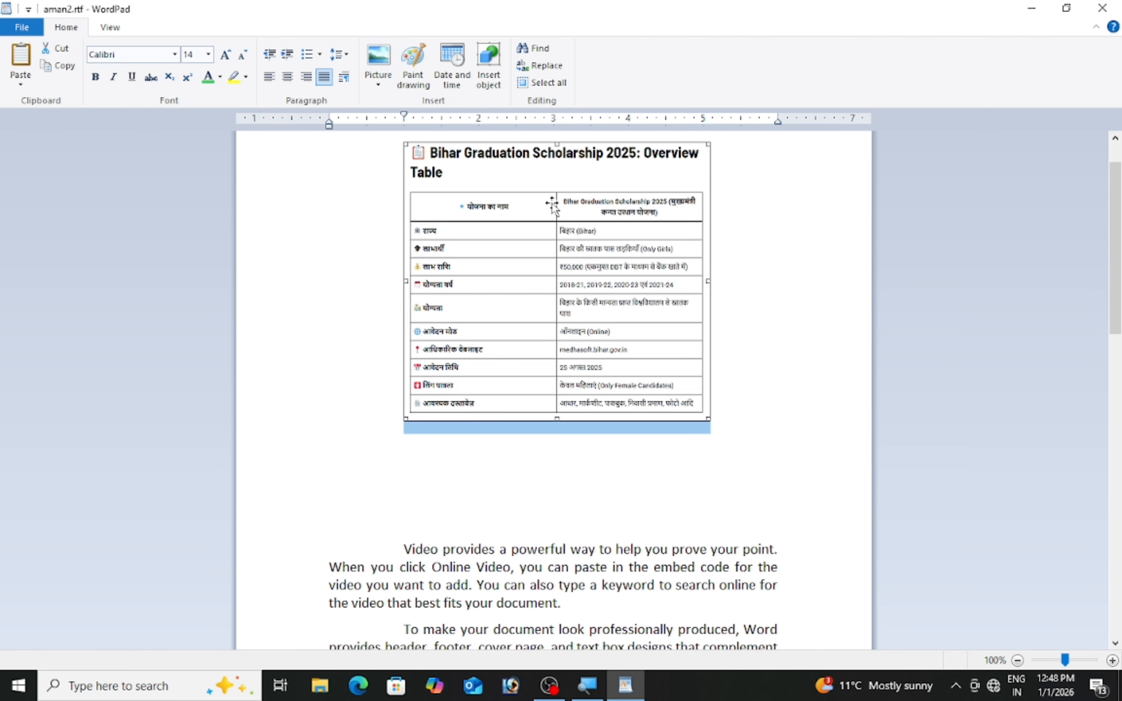
pyautogui.press('Delete')
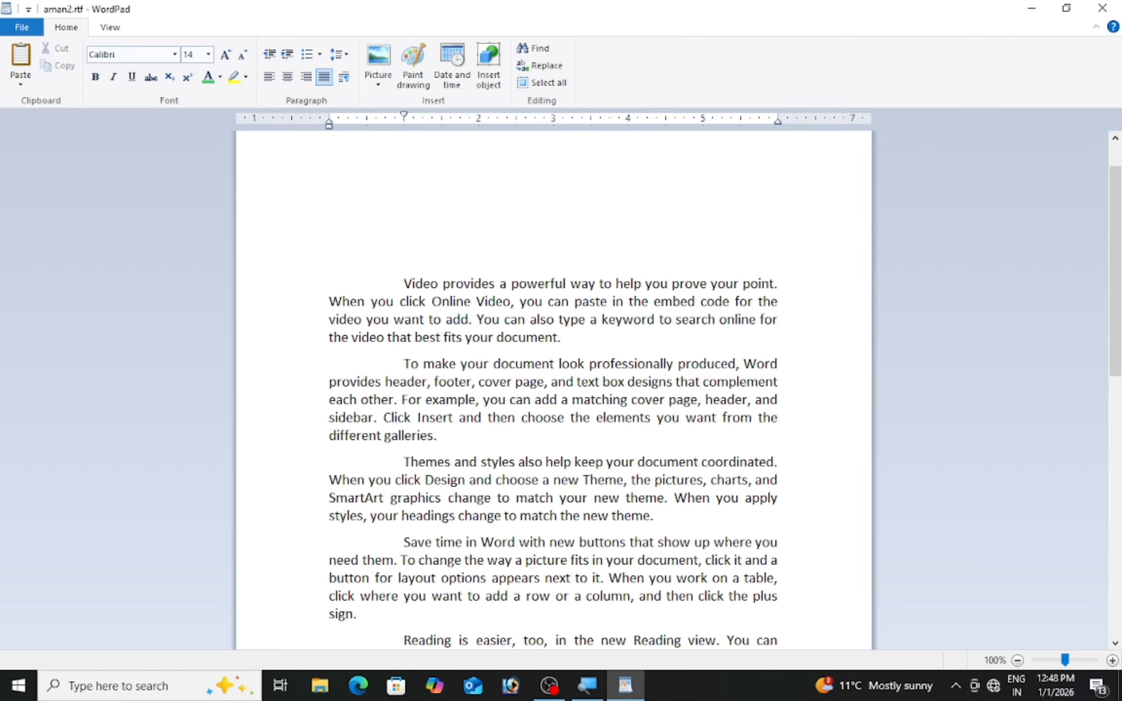
# - Insert a Paint drawing, enlarge its canvas to about 386 × 327 px, and draw an ellipse about 277 × 256 px
pyautogui.click(413, 64)
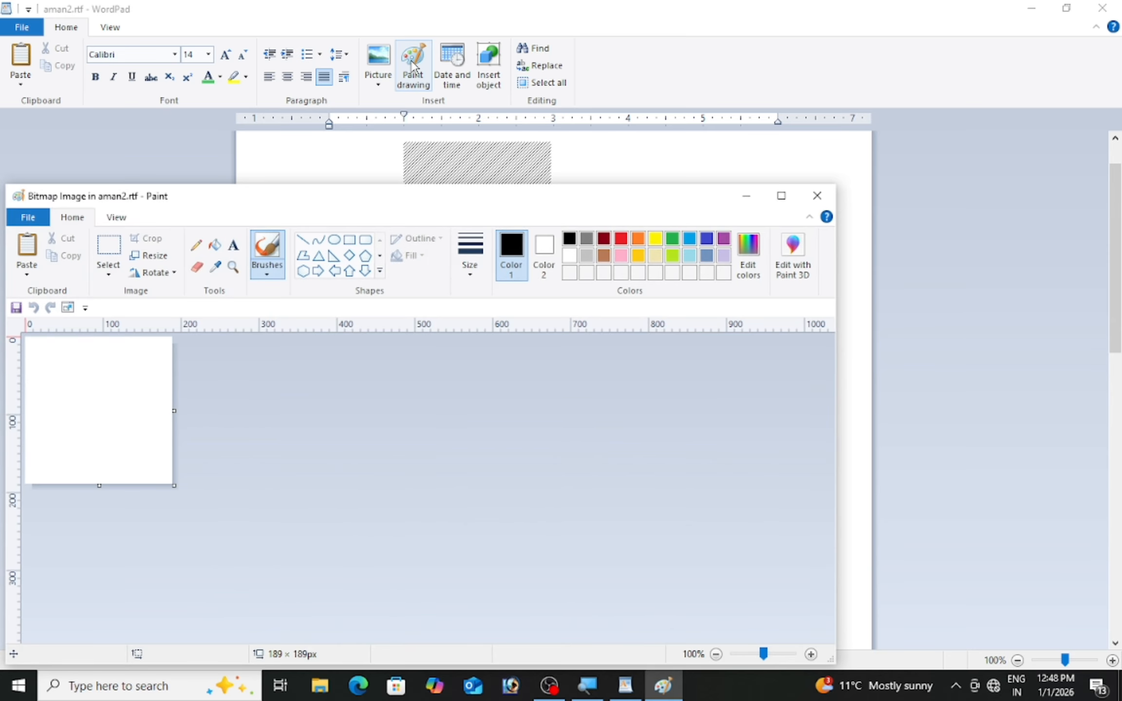
pyautogui.moveTo(174, 486); pyautogui.dragTo(327, 592)
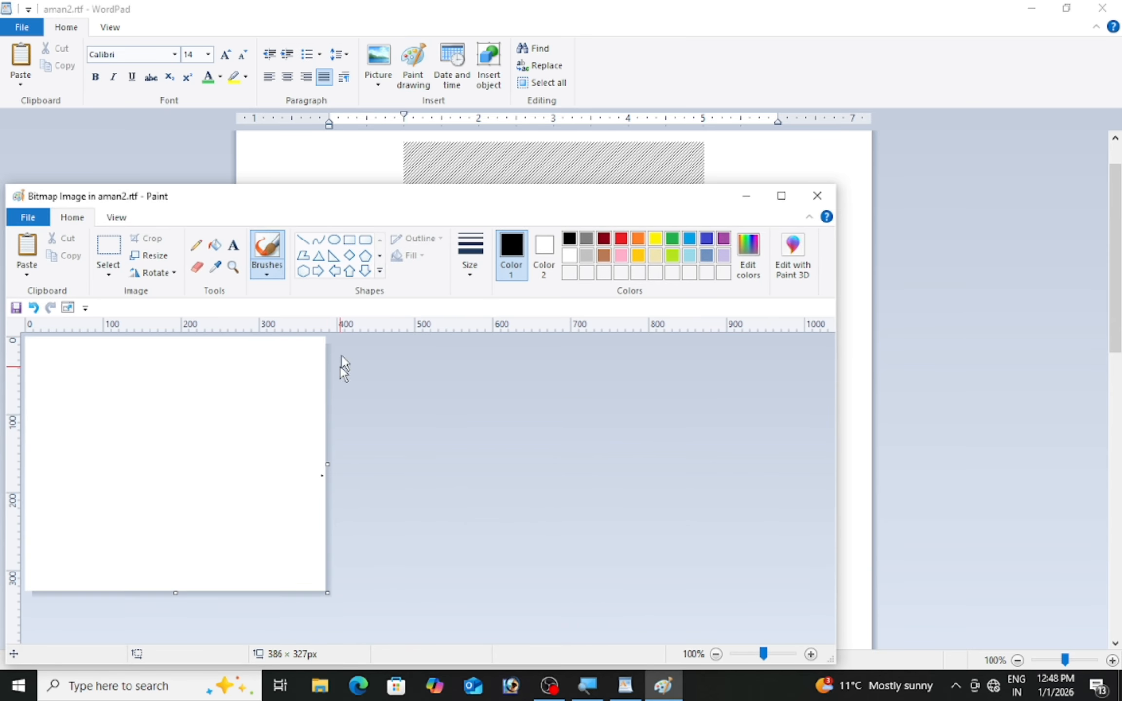
pyautogui.click(334, 239)
pyautogui.moveTo(66, 377); pyautogui.dragTo(282, 574)
# - Fill the ellipse with light pink and close Paint to return to the document
pyautogui.click(215, 244)
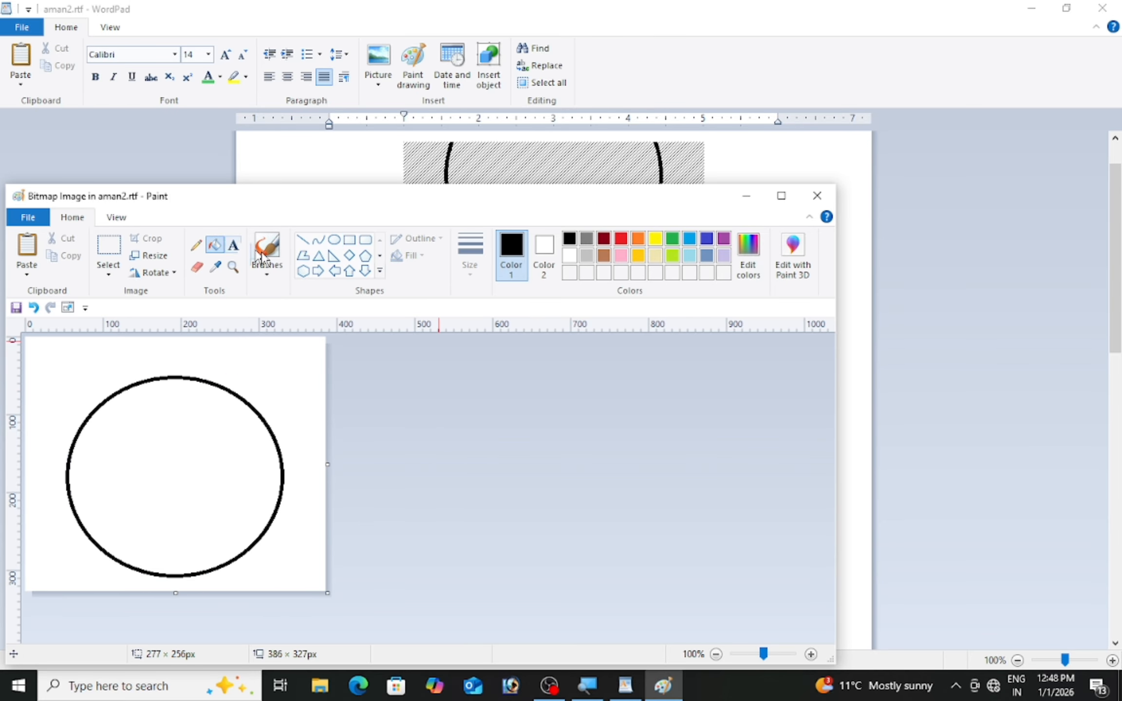
pyautogui.click(621, 255)
pyautogui.click(273, 401)
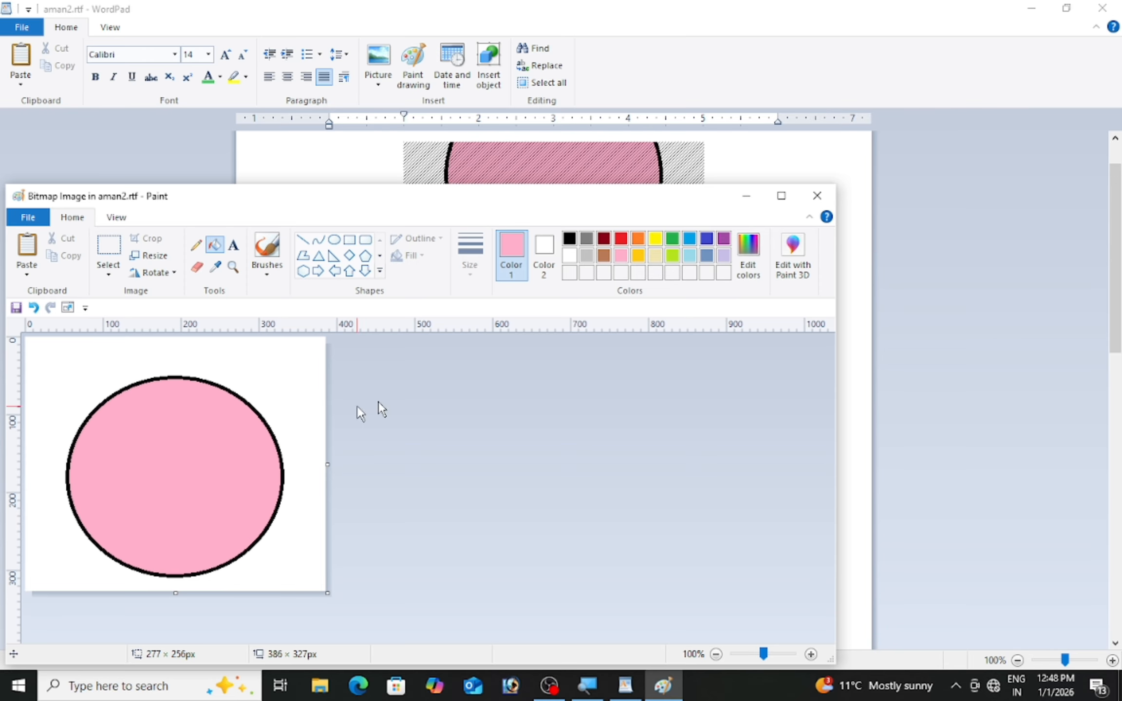
pyautogui.click(816, 196)
pyautogui.scroll(1, 594, 280)
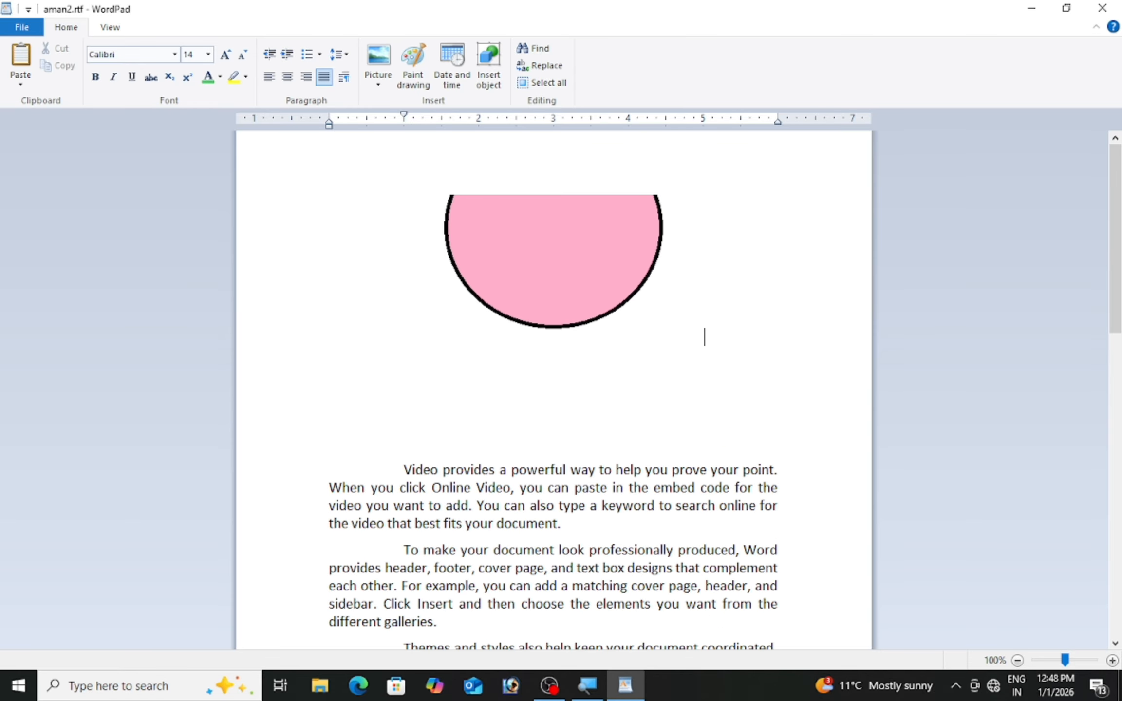
# - Delete the embedded ellipse drawing from the document
pyautogui.click(594, 280)
pyautogui.moveTo(590, 304); pyautogui.dragTo(583, 339)
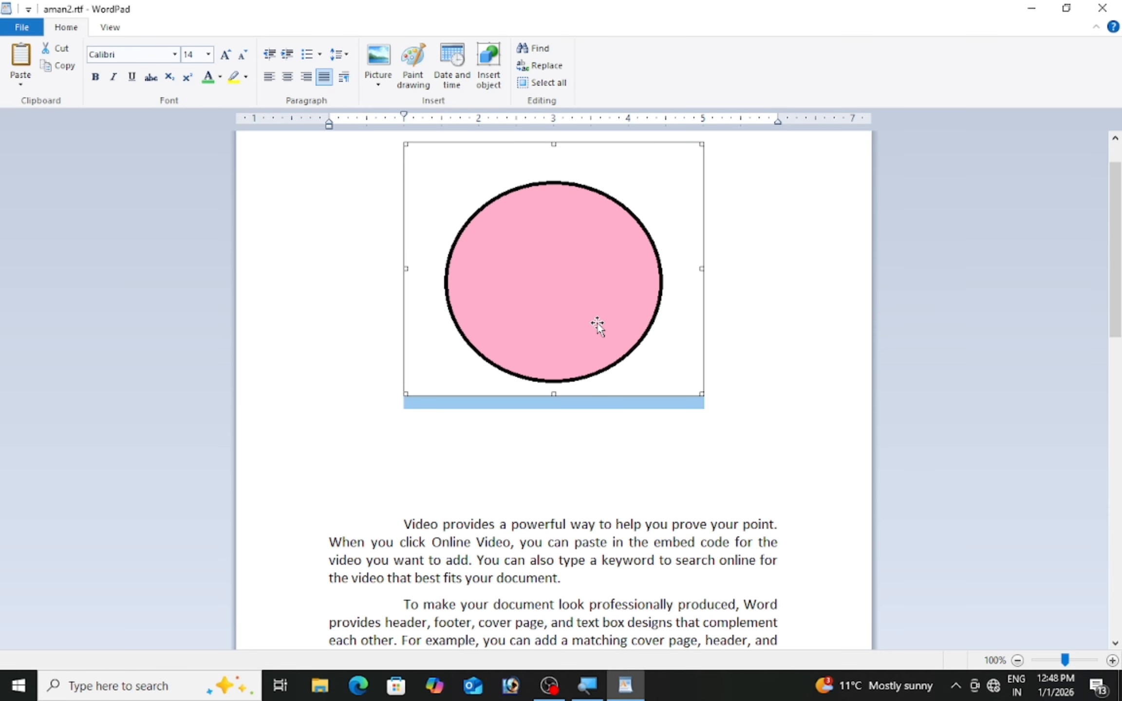
pyautogui.press('Delete')
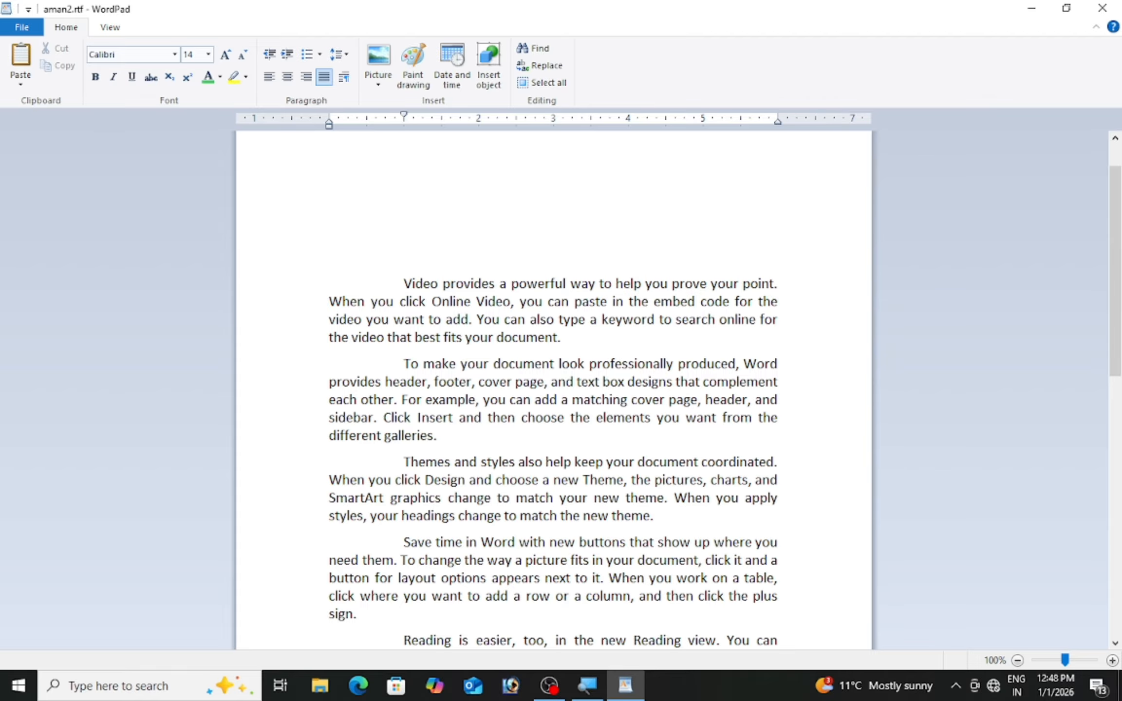
# - Insert the date in the format "Thursday, January 1, 2026" above the first paragraph and start a new line
pyautogui.click(463, 92)
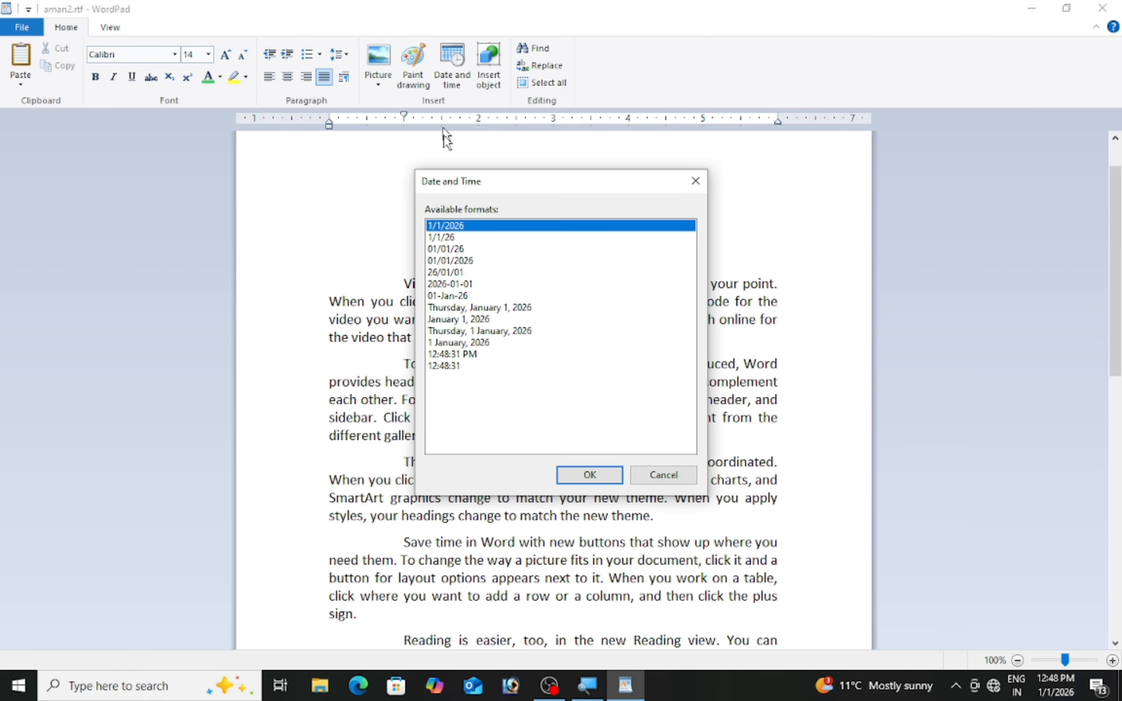
pyautogui.click(484, 308)
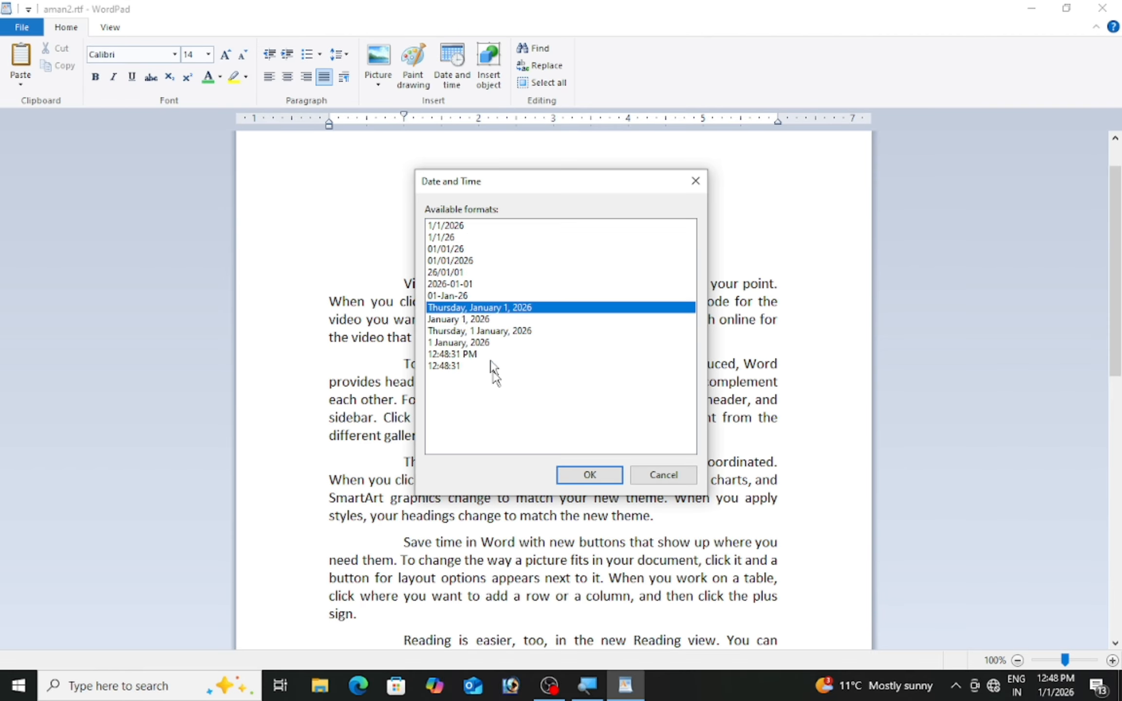
pyautogui.click(589, 475)
pyautogui.press('Return')
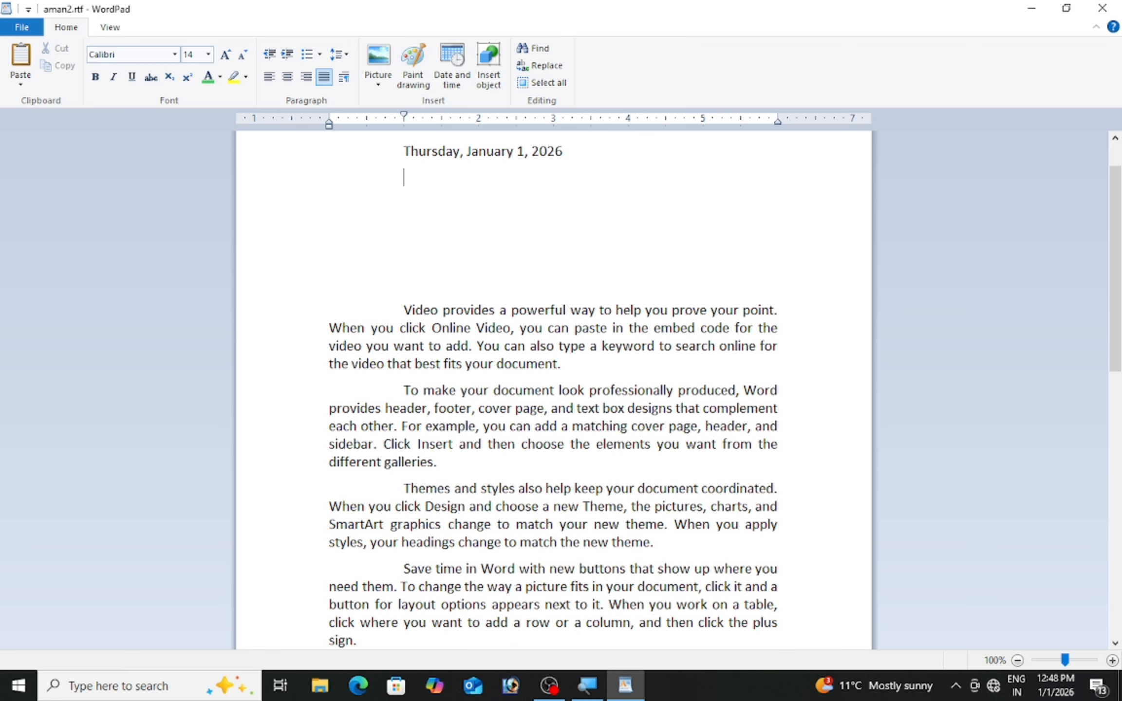
# - Insert the current time in the 12-hour format with PM below the date, and delete both the date and time
pyautogui.click(463, 69)
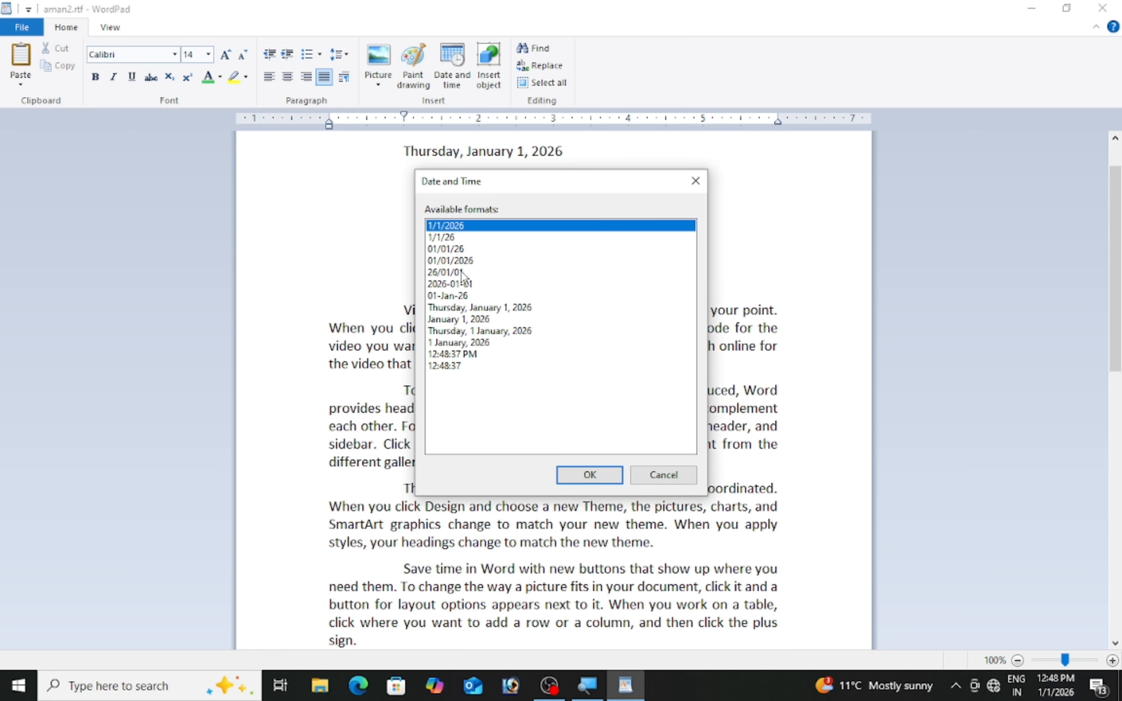
pyautogui.click(472, 358)
pyautogui.click(589, 475)
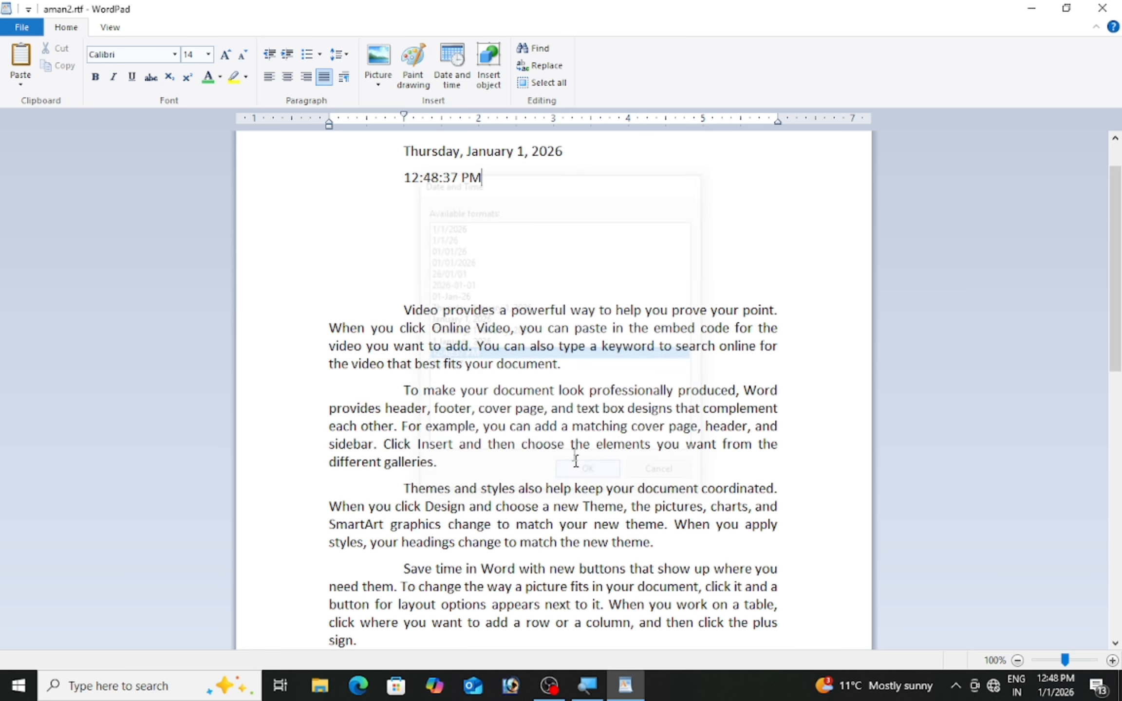
pyautogui.moveTo(487, 205); pyautogui.dragTo(348, 122)
pyautogui.press('Delete')
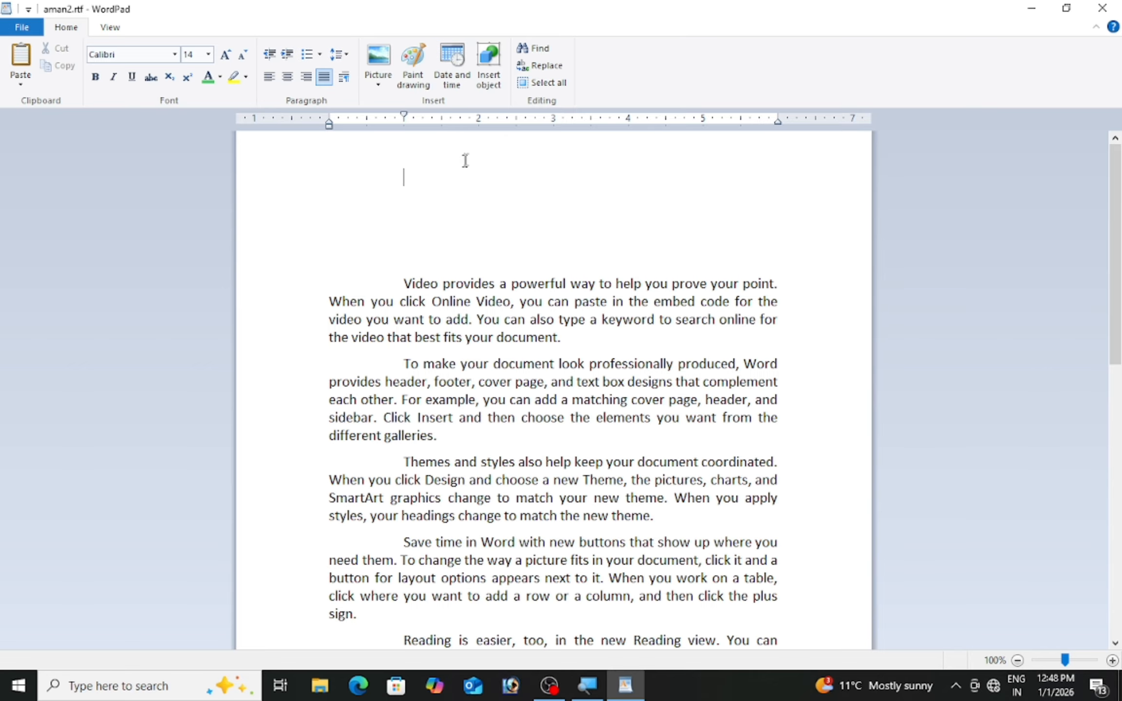
# - Insert a new Microsoft Excel Worksheet object above the first paragraph and bring its worksheet window forward for editing
pyautogui.click(488, 68)
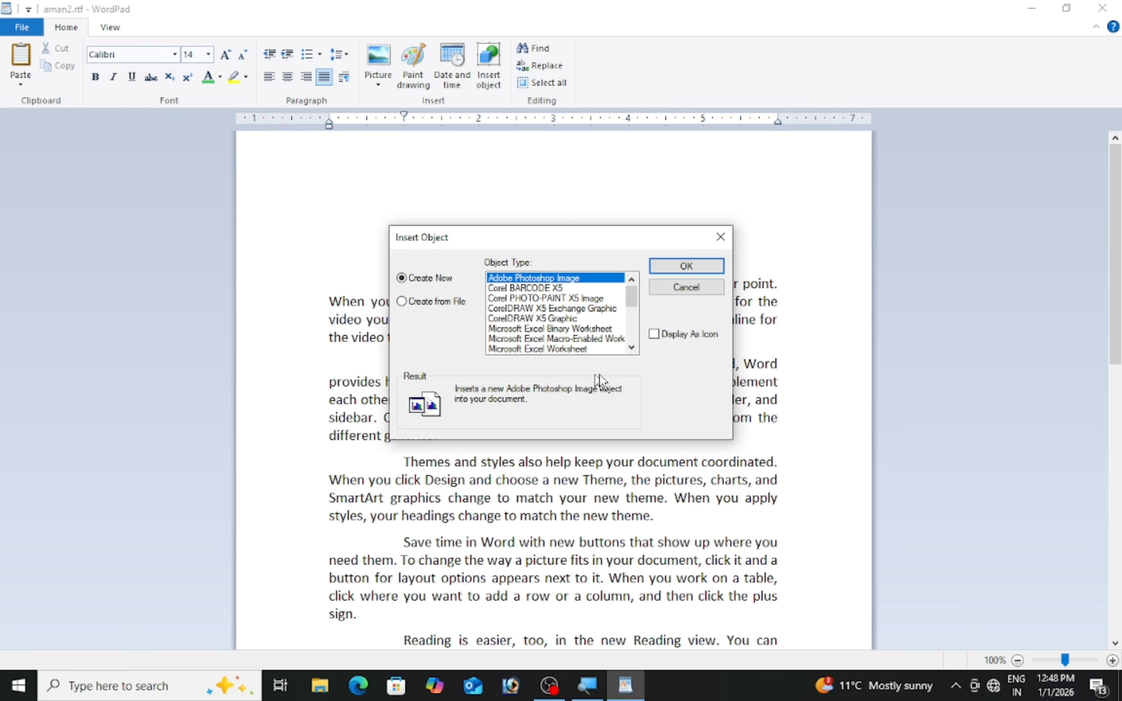
pyautogui.click(632, 347)
pyautogui.click(631, 347)
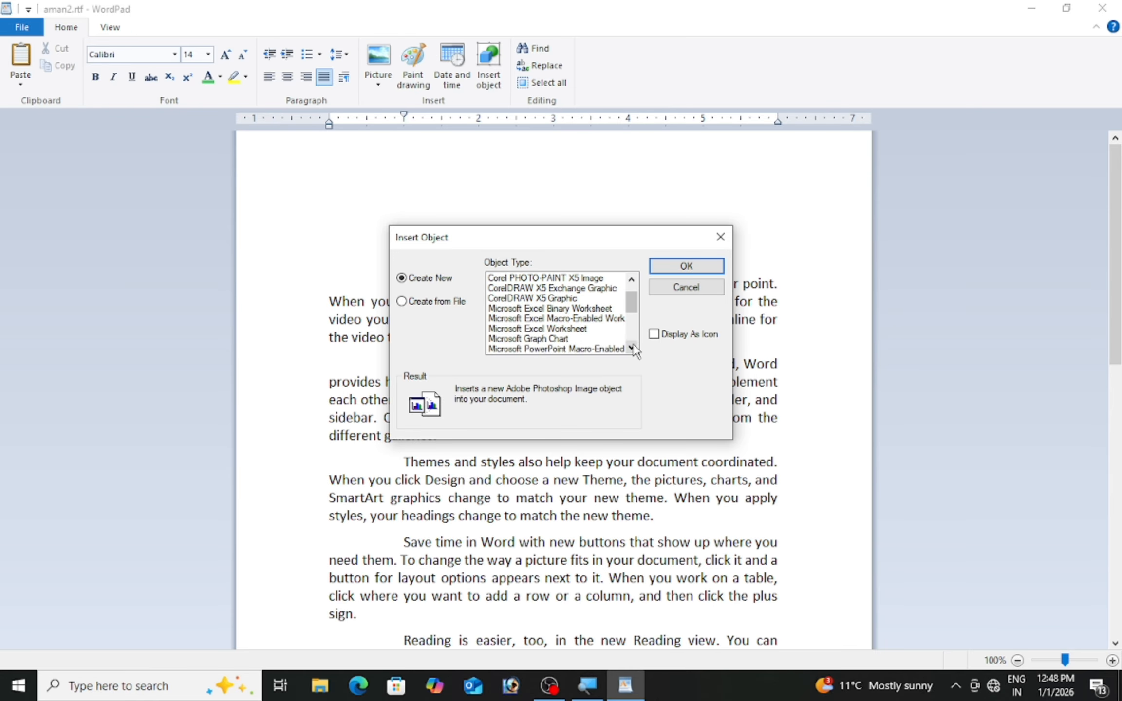
pyautogui.click(571, 331)
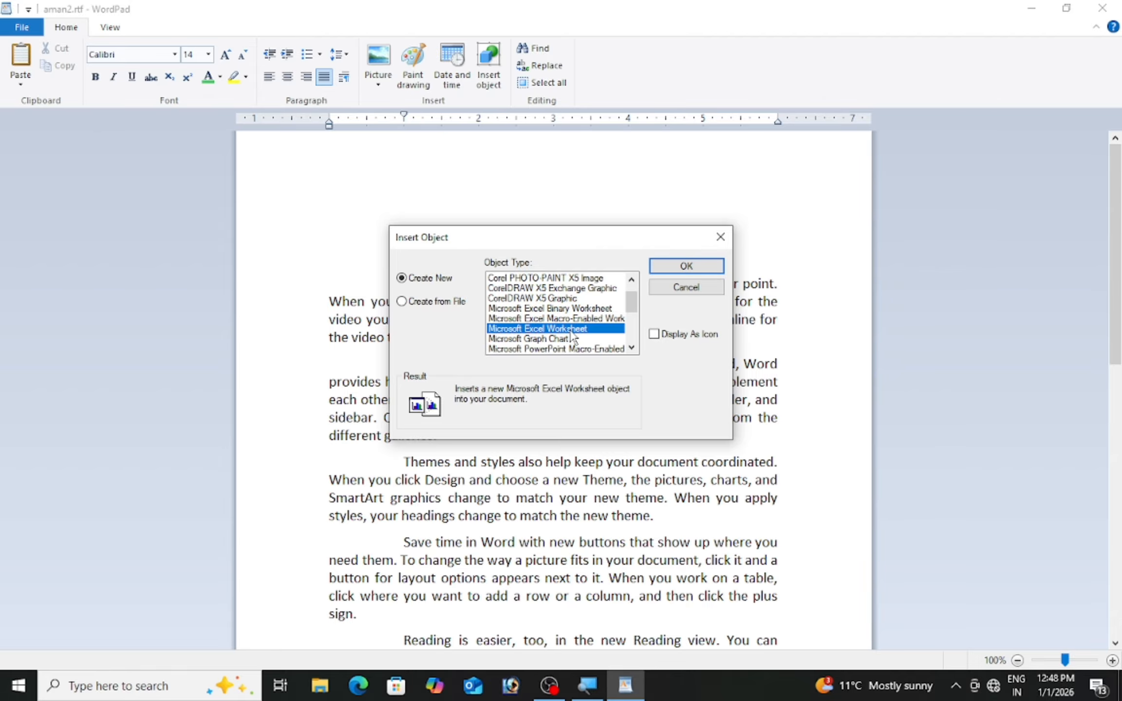
pyautogui.click(684, 266)
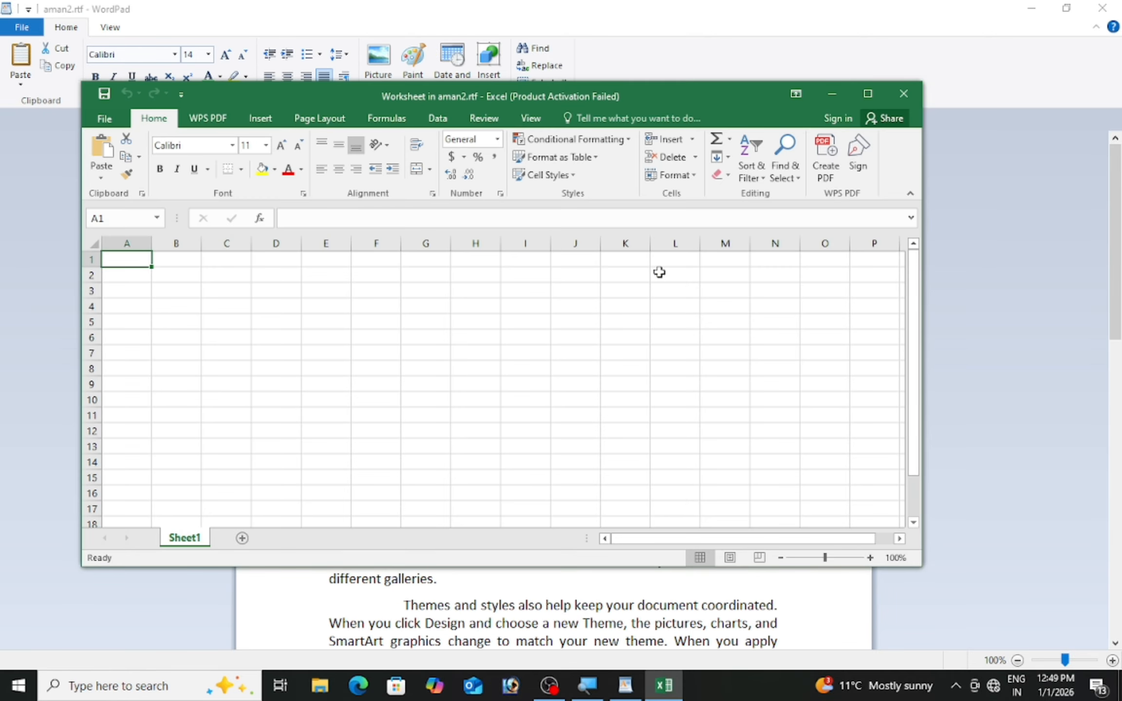
pyautogui.click(29, 309)
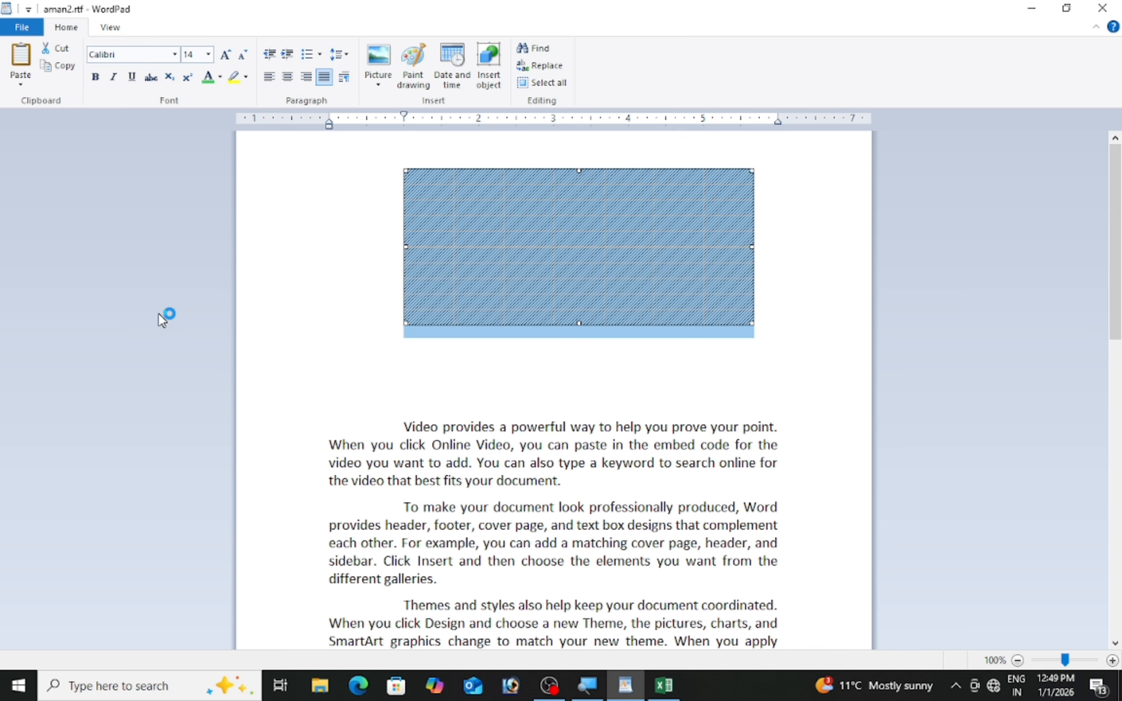
pyautogui.click(663, 685)
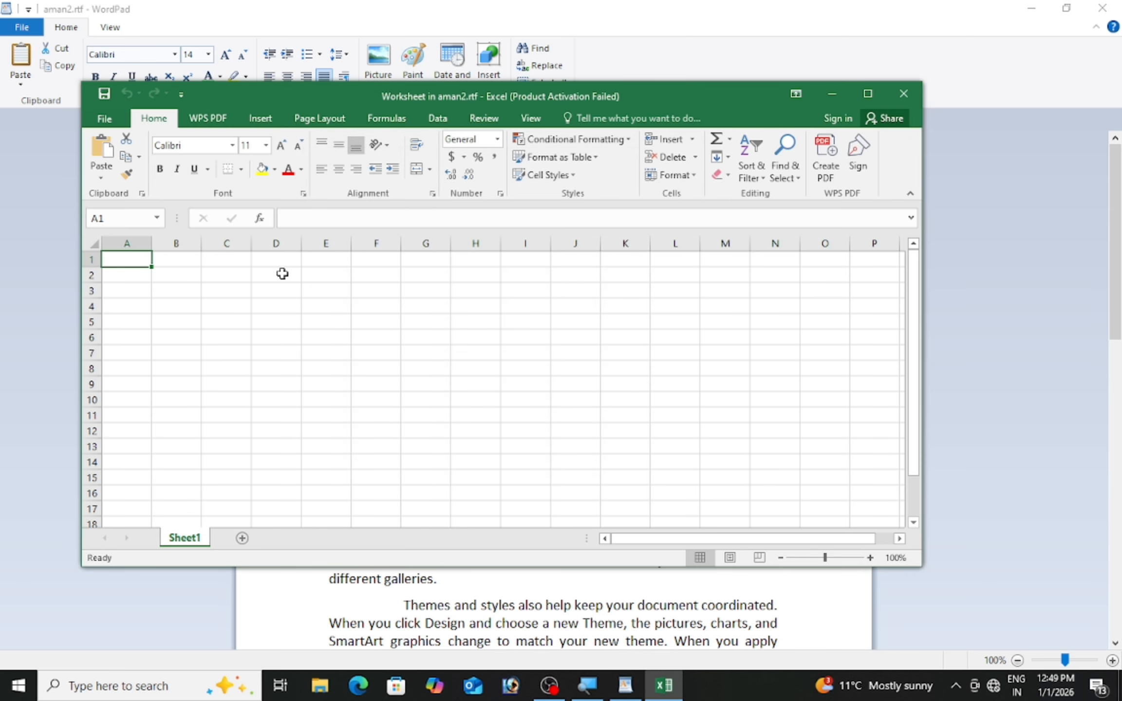
# - Enter the headers NAME, ADDRESS and CLASS in cells A1 to C1 of the embedded worksheet
pyautogui.write('name')
pyautogui.press('BackSpace')
pyautogui.press('BackSpace')
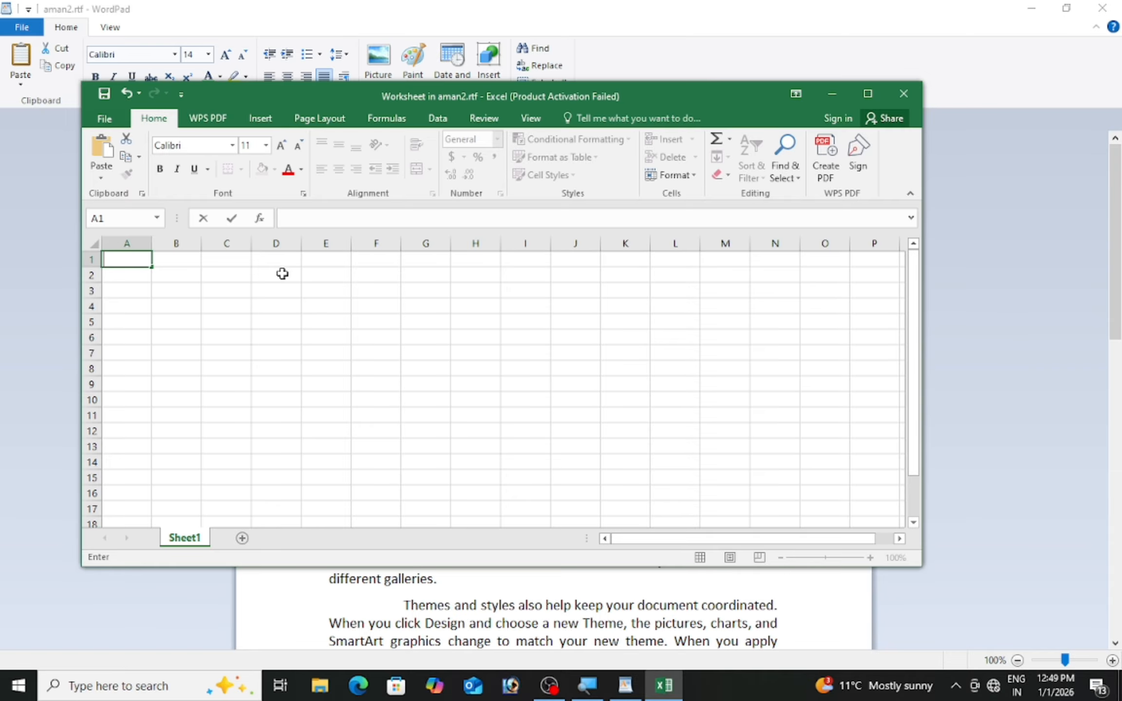
pyautogui.write('NAME')
pyautogui.press('Tab')
pyautogui.write('A')
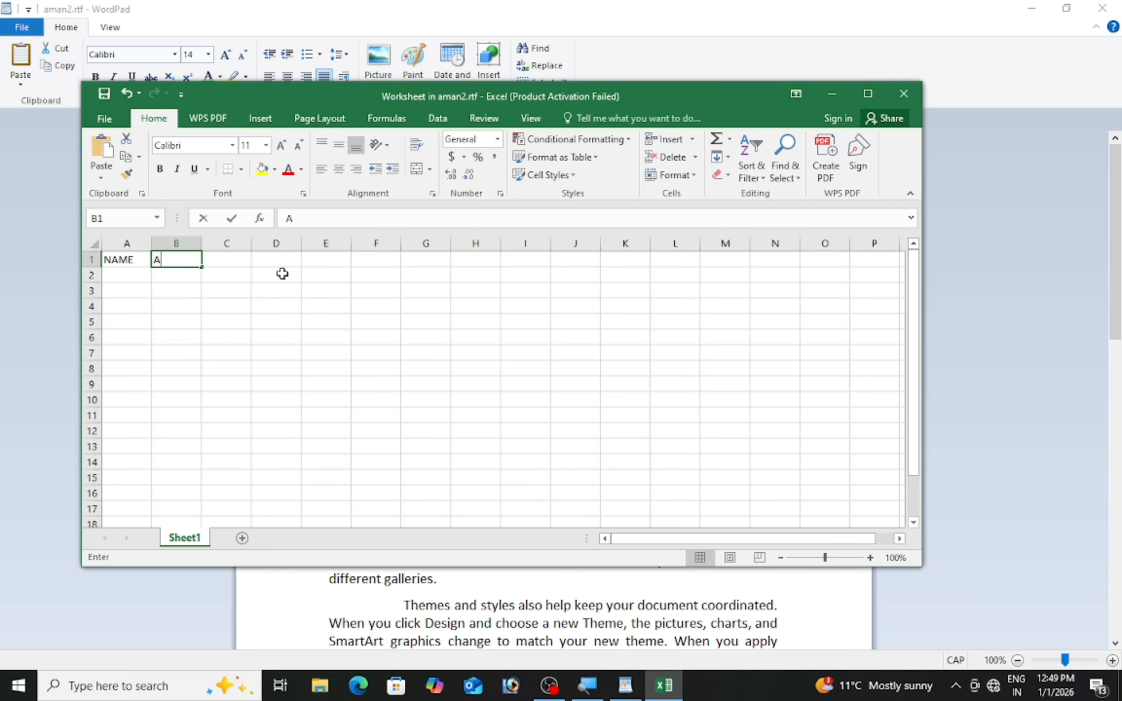
pyautogui.write('DDRESS')
pyautogui.press('Tab')
pyautogui.write('CLA')
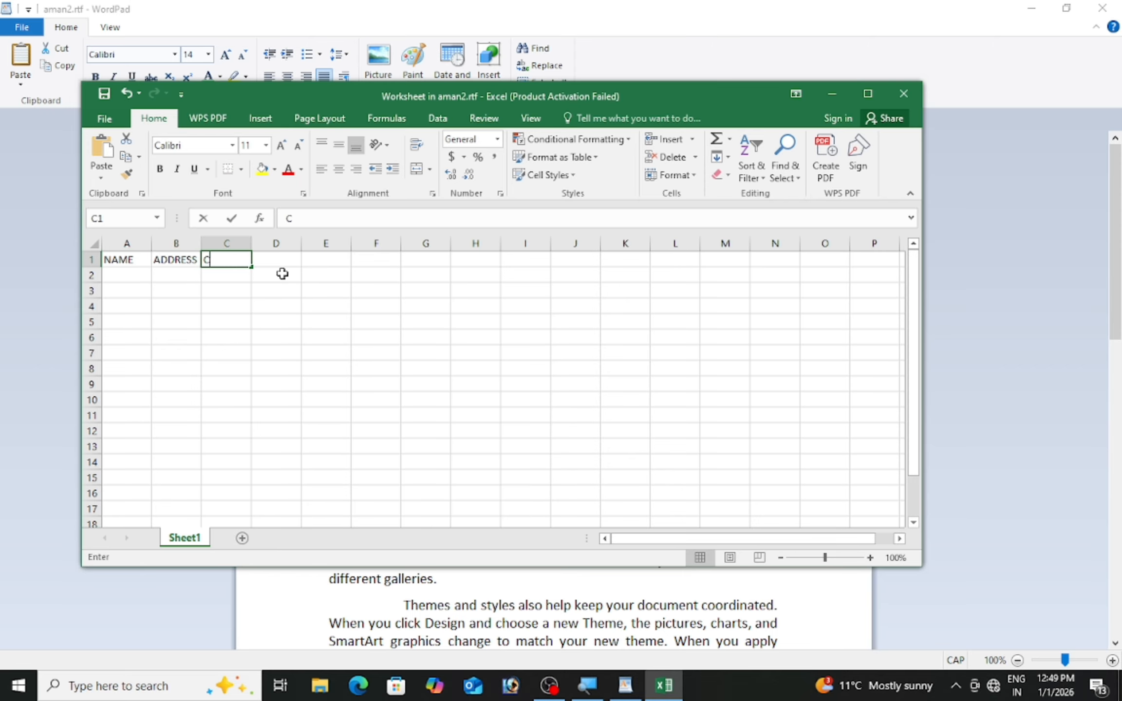
pyautogui.press('Return')
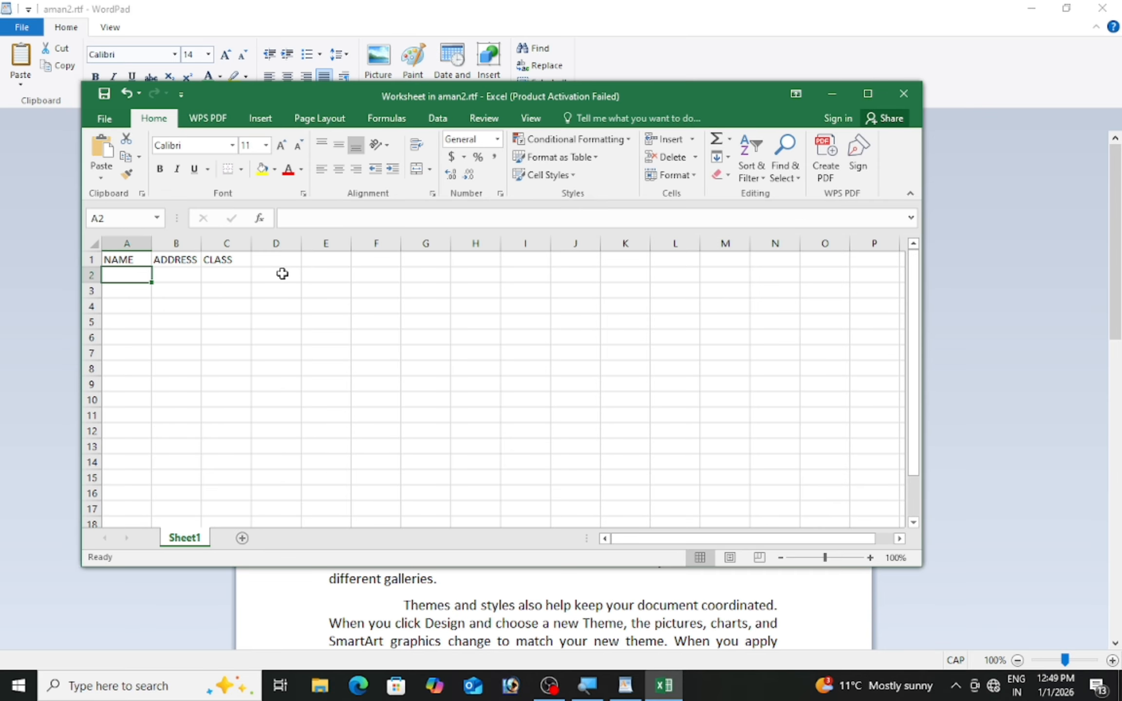
# - Fill cells A2 to A6 under NAME with five people's first names
pyautogui.write('AMAN')
pyautogui.press('Return')
pyautogui.write('AKASH')
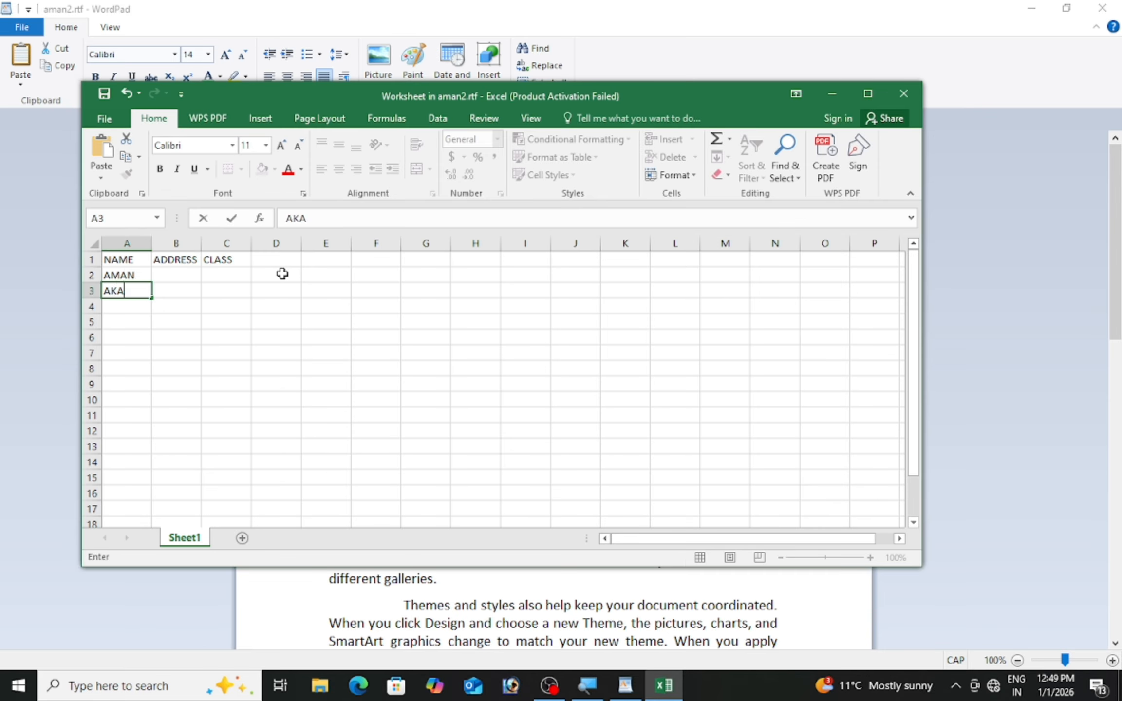
pyautogui.press('Return')
pyautogui.write('RAVI')
pyautogui.press('Return')
pyautogui.write('DEV')
pyautogui.press('Return')
pyautogui.write('RAJU')
pyautogui.press('Tab')
# - Fill cells B2 to B6 under ADDRESS with the locality or city of each listed person
pyautogui.press('Up')
pyautogui.press('Up')
pyautogui.press('Up')
pyautogui.press('Up')
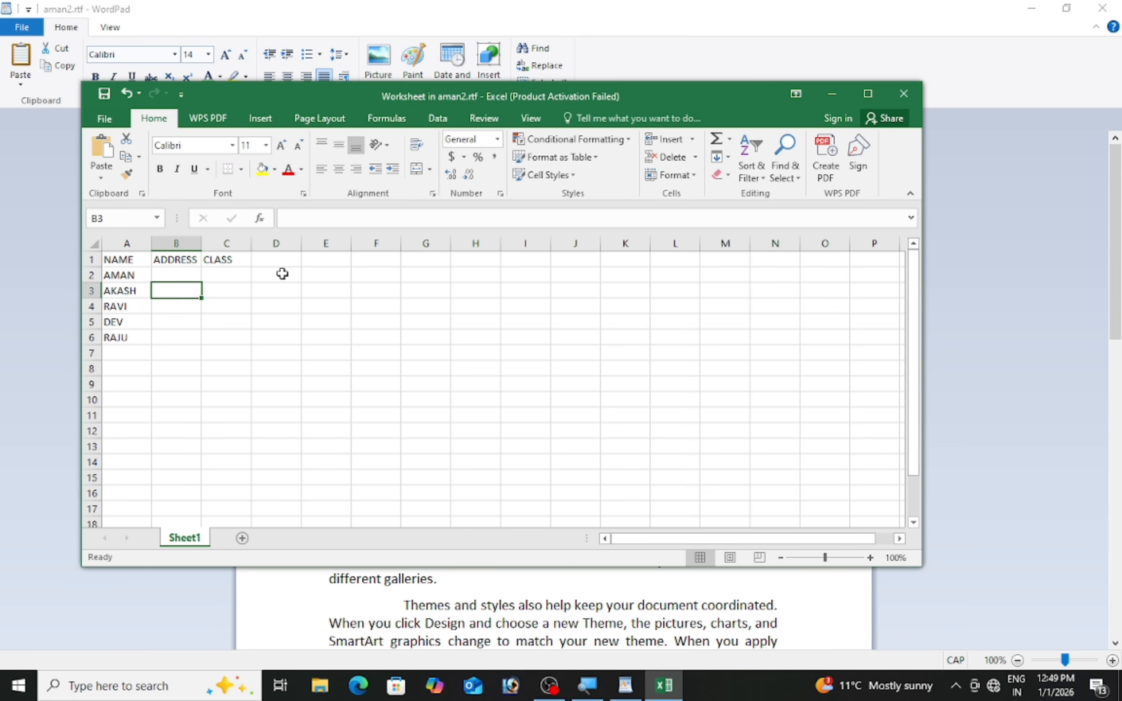
pyautogui.write('ISHAKCHAKMRAHAS')
pyautogui.press('BackSpace')
pyautogui.press('BackSpace')
pyautogui.press('BackSpace')
pyautogui.press('BackSpace')
pyautogui.press('BackSpace')
pyautogui.press('BackSpace')
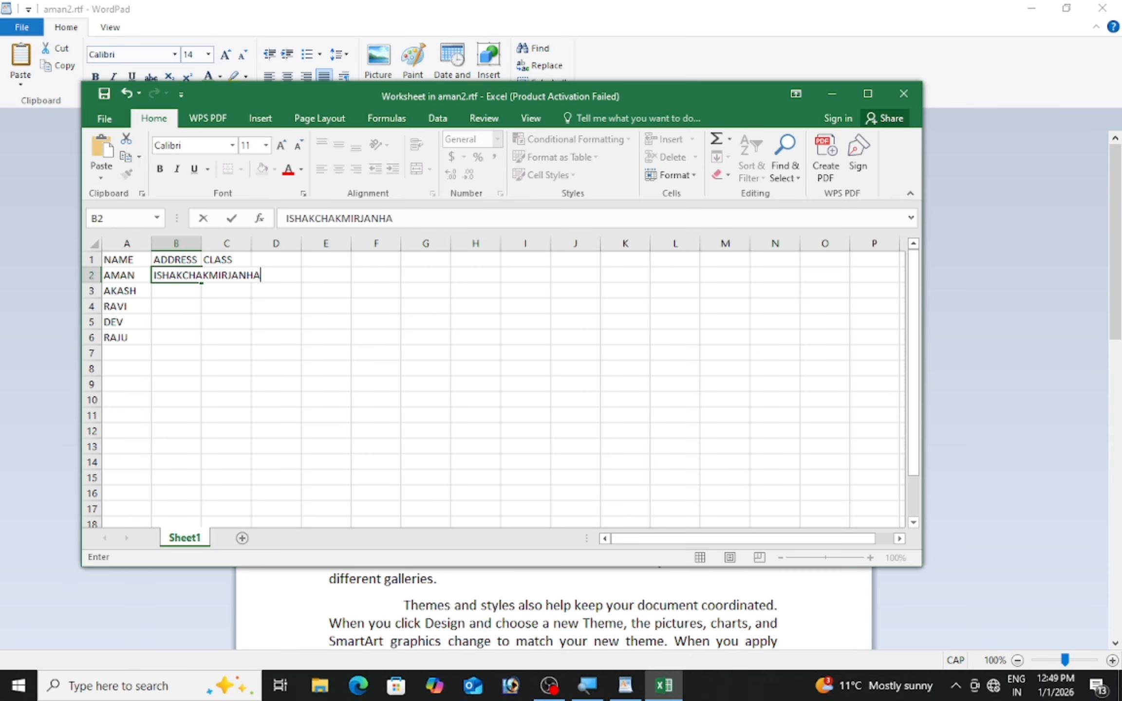
pyautogui.press('Return')
pyautogui.write('MIRJANHAT')
pyautogui.press('Return')
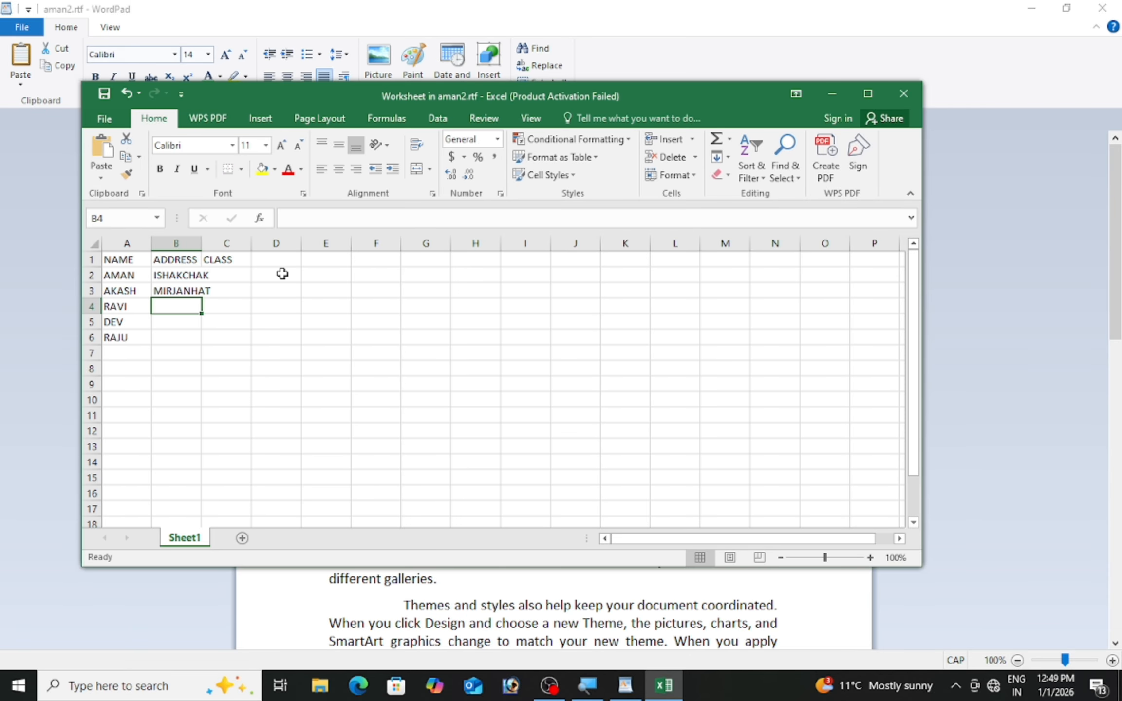
pyautogui.write('PATNA')
pyautogui.press('Return')
pyautogui.write('BHAGALPUR')
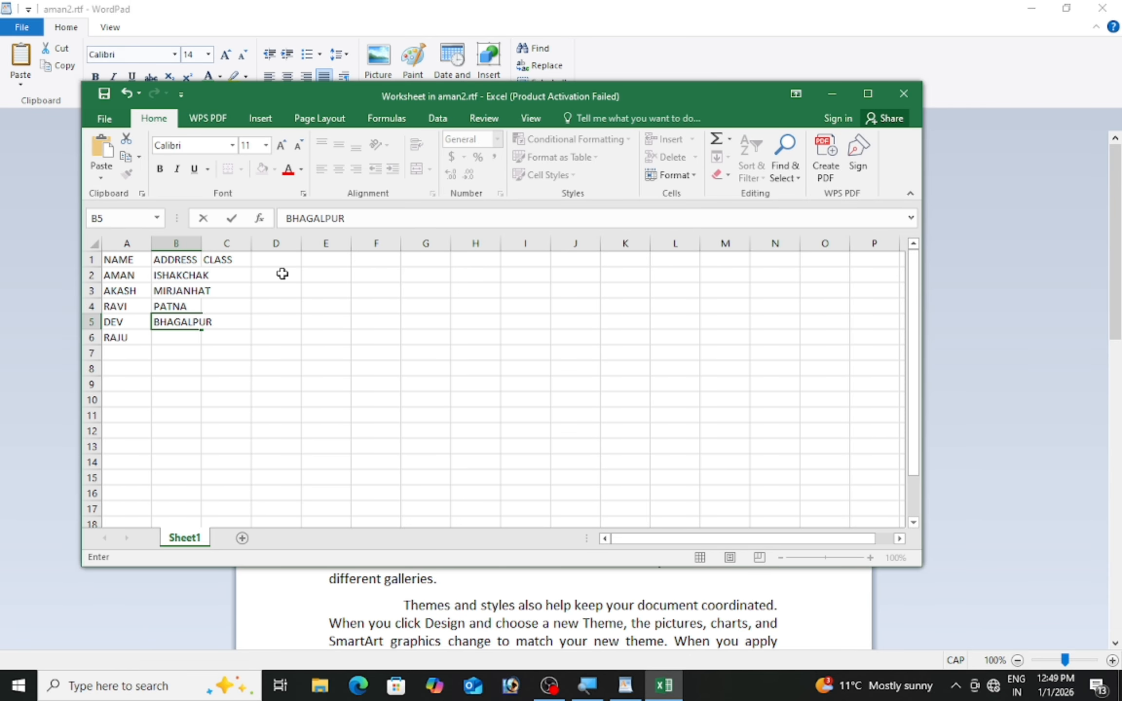
pyautogui.press('Return')
pyautogui.write('GOA')
pyautogui.press('Return')
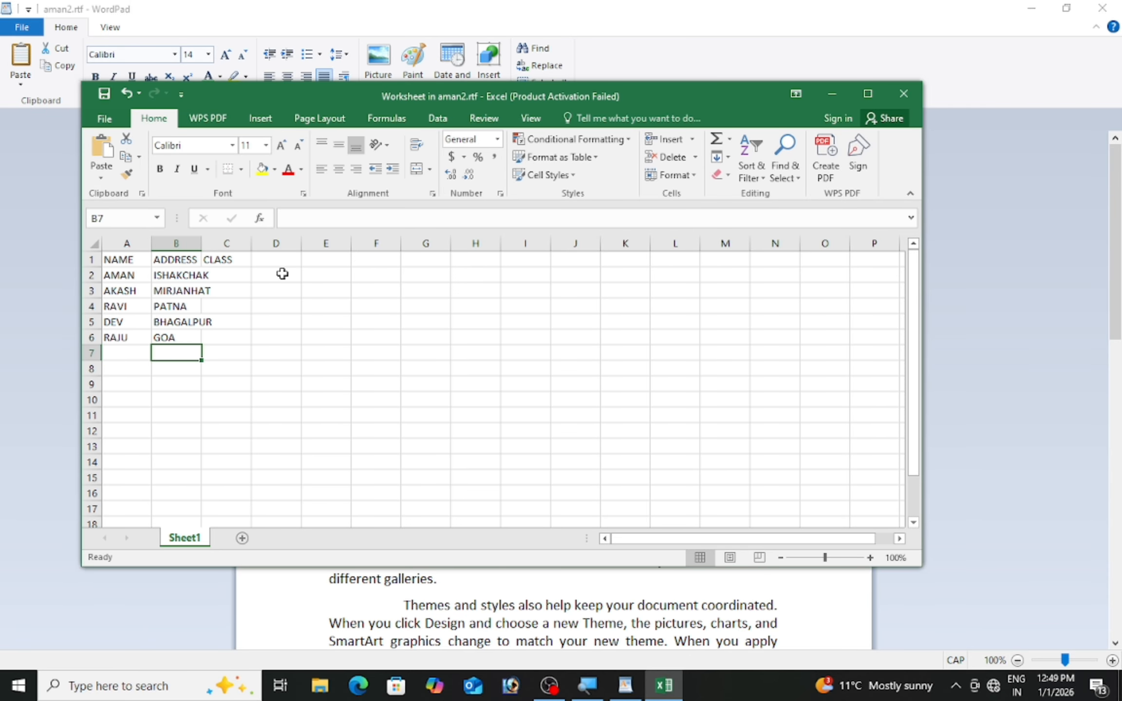
# - Autofit the ADDRESS column and fill cells C2 to C6 under CLASS with the value 12
pyautogui.doubleClick(200, 239)
pyautogui.click(233, 273)
pyautogui.write('12')
pyautogui.click(261, 302)
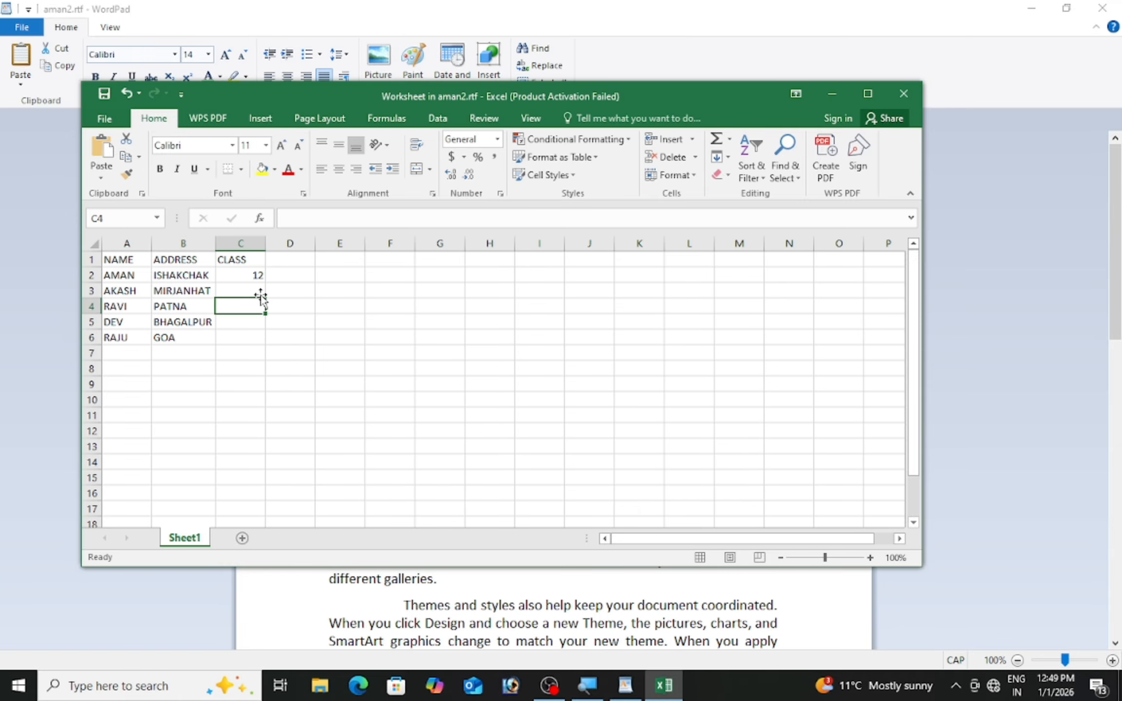
pyautogui.click(263, 280)
pyautogui.moveTo(266, 284); pyautogui.dragTo(268, 342)
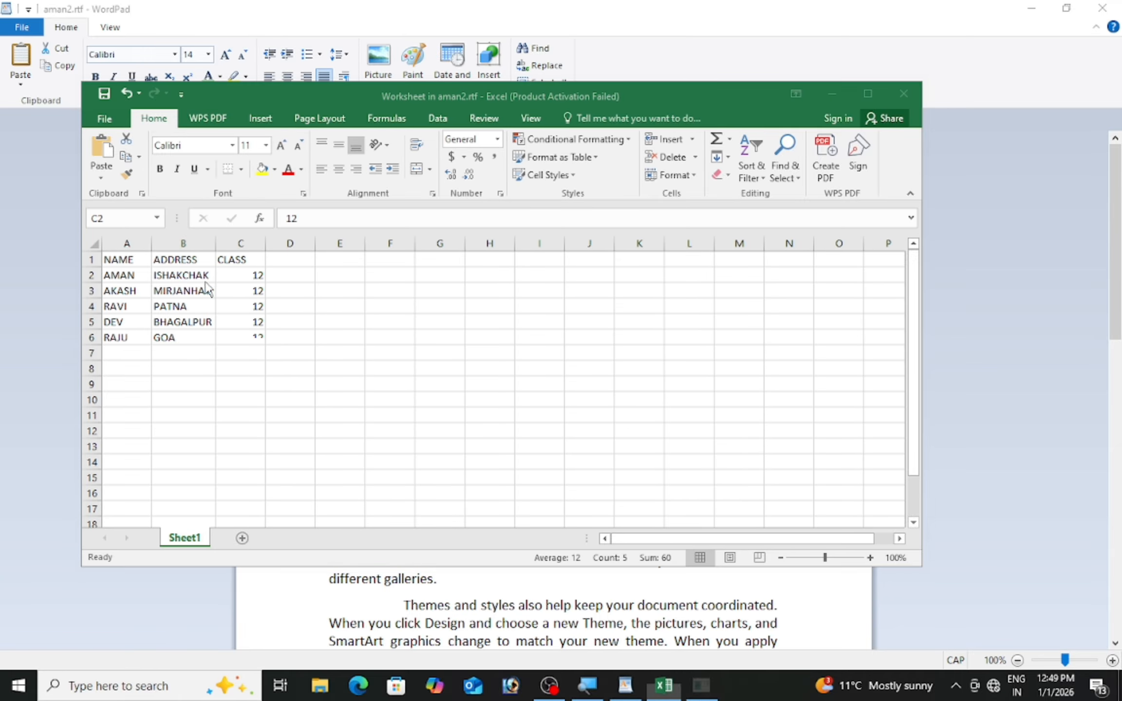
# - Center the contents of the table A1:C6 and apply All Borders to it
pyautogui.moveTo(121, 256); pyautogui.dragTo(252, 335)
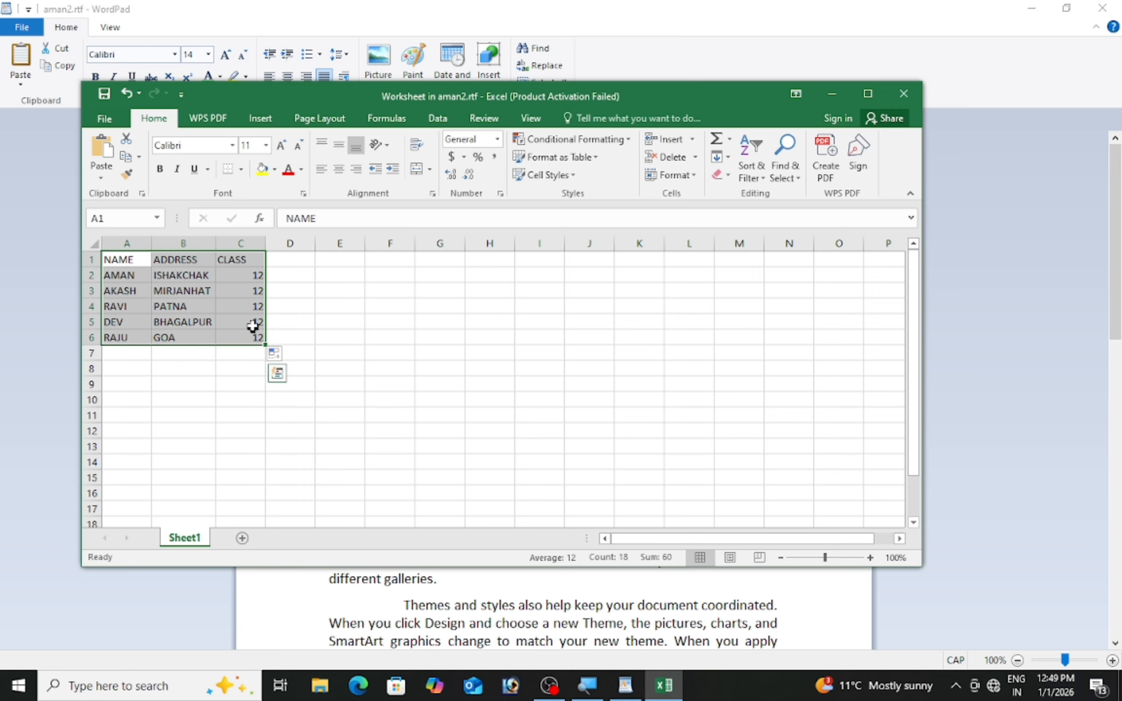
pyautogui.click(338, 168)
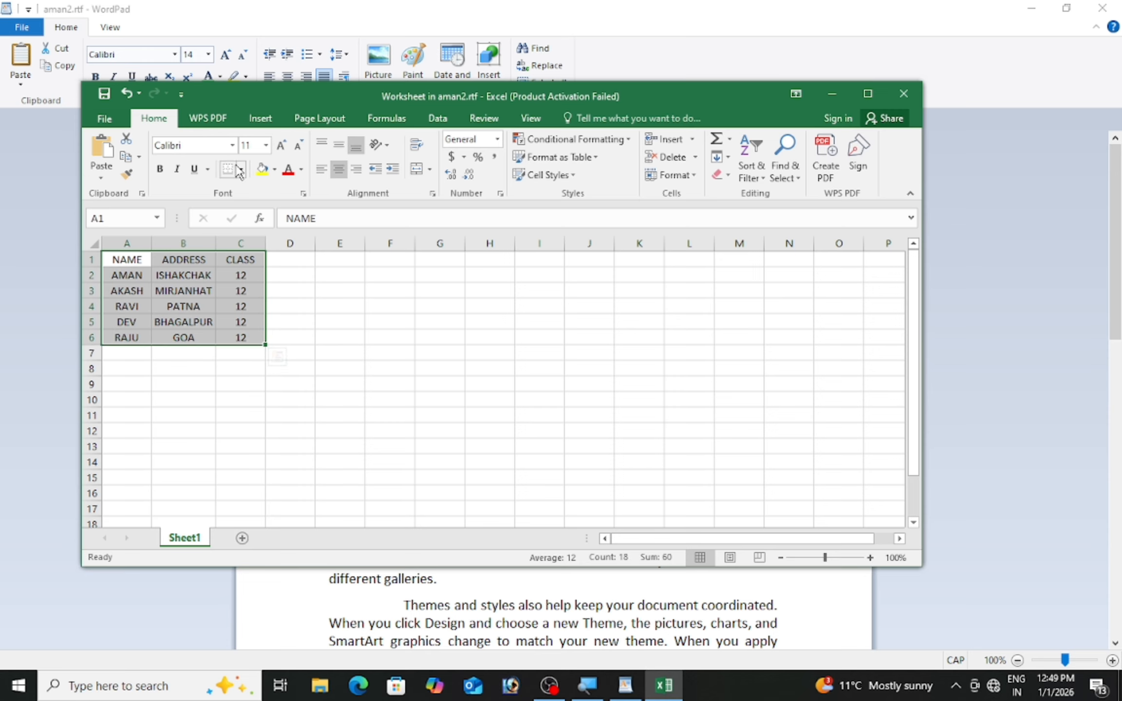
pyautogui.click(241, 169)
pyautogui.click(258, 302)
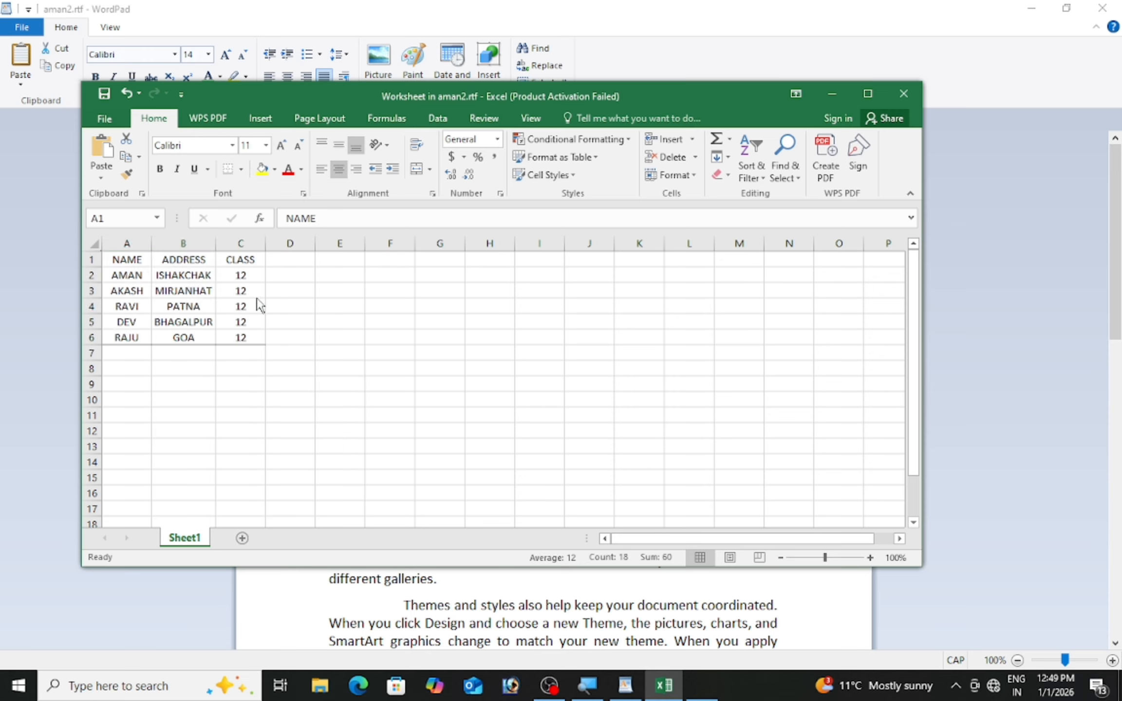
pyautogui.click(243, 169)
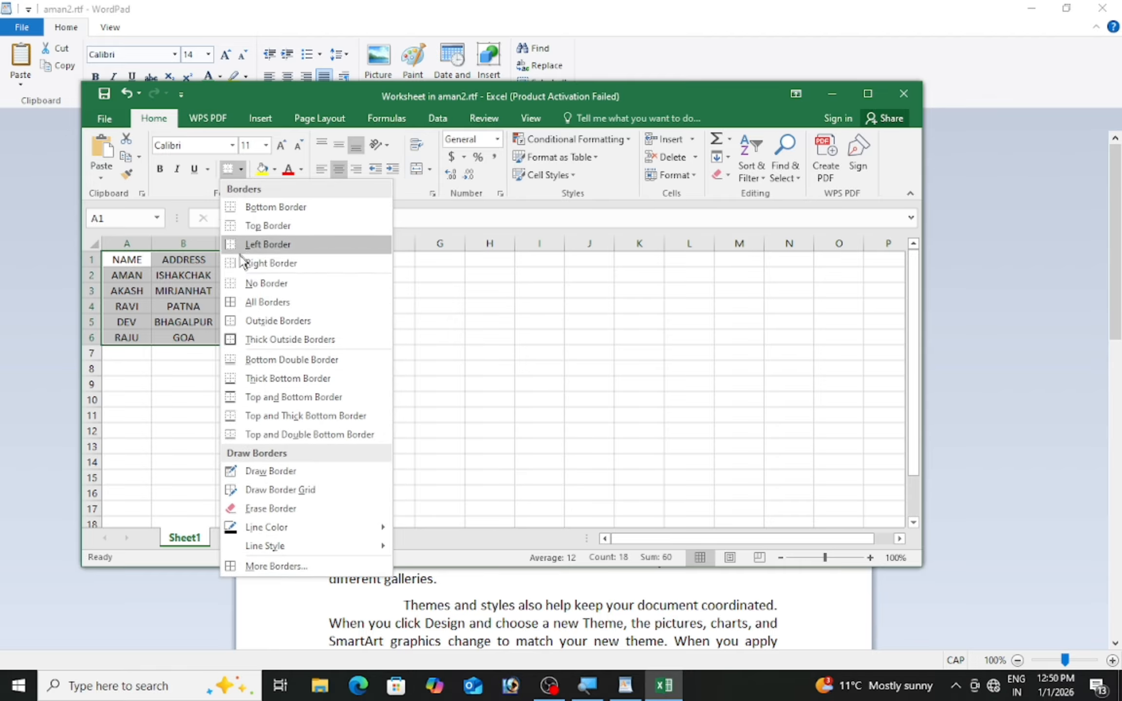
pyautogui.click(243, 296)
# - Fill the header cells A1 to C1 with yellow and close the worksheet to return to the document
pyautogui.moveTo(125, 259); pyautogui.dragTo(240, 259)
pyautogui.click(262, 171)
pyautogui.click(240, 354)
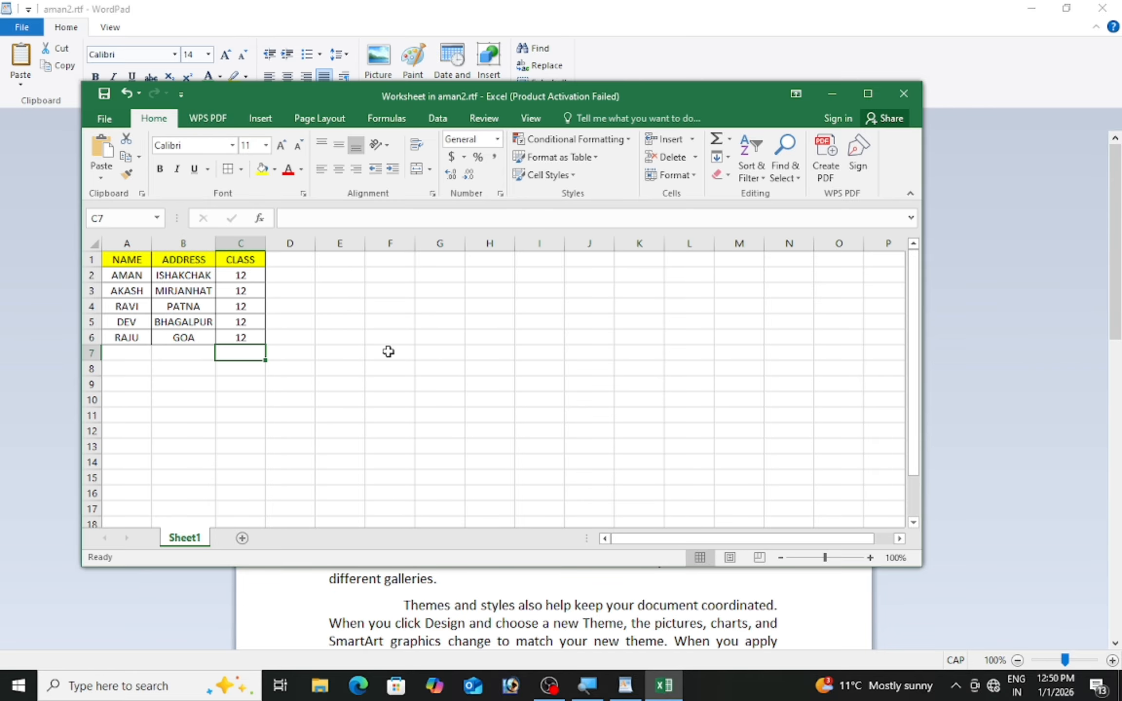
pyautogui.click(902, 94)
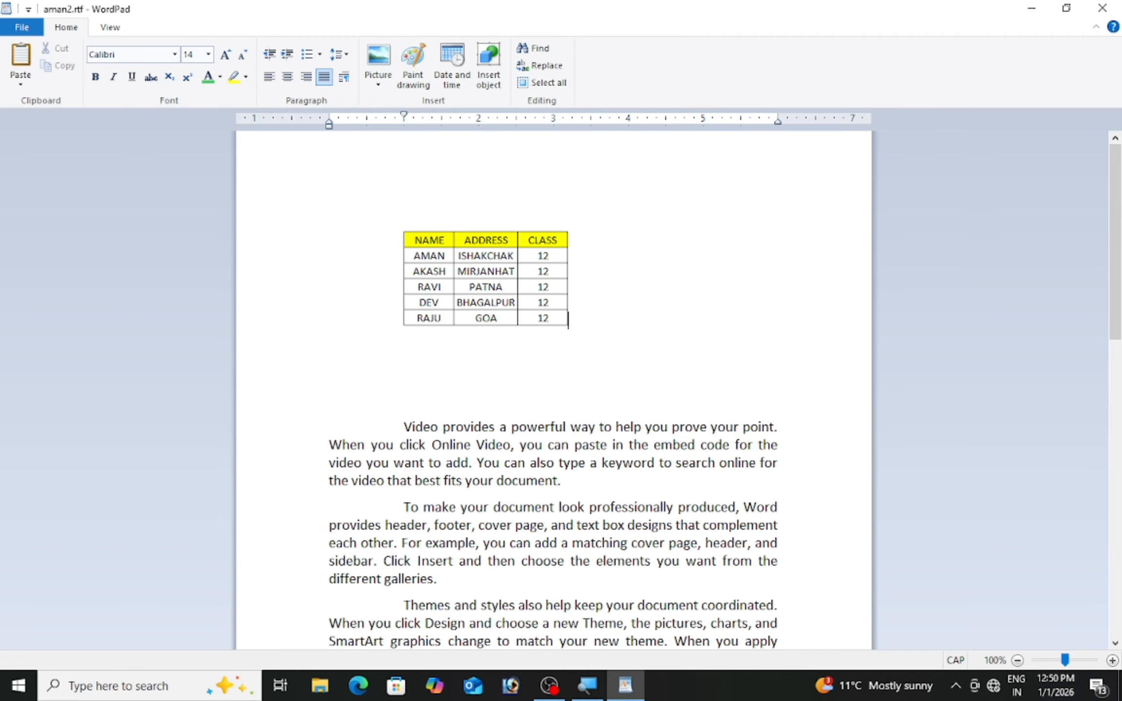
# - Delete the embedded worksheet table and the extra blank lines above the first paragraph
pyautogui.click(567, 276)
pyautogui.press('Delete')
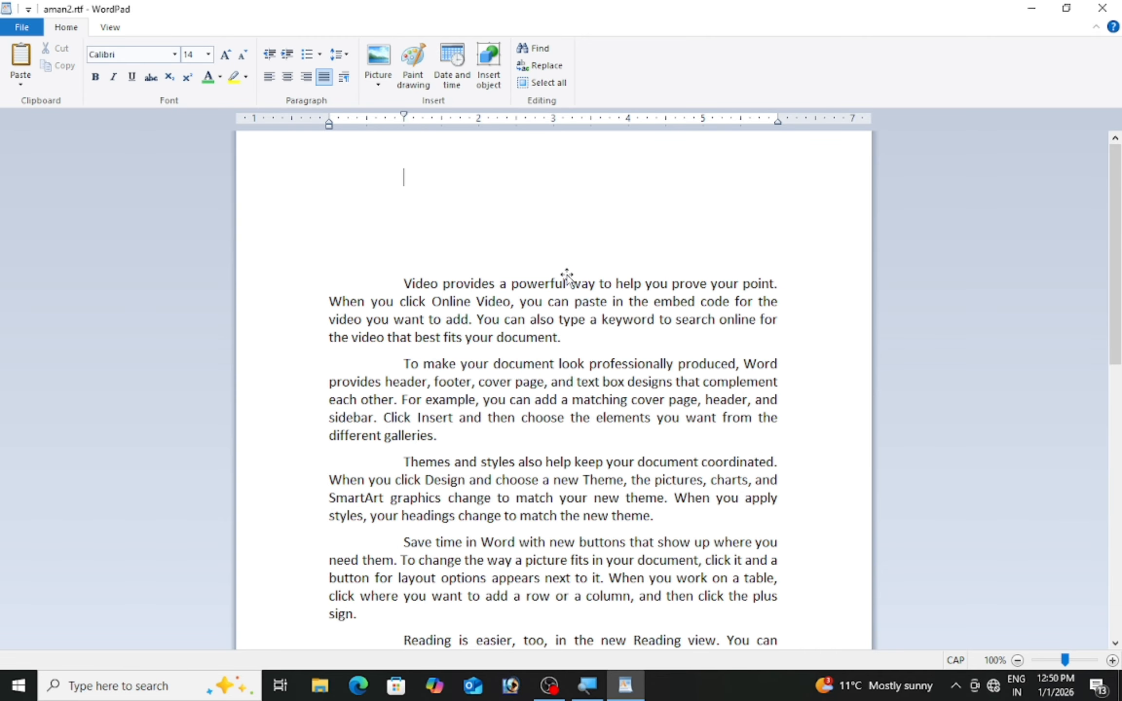
pyautogui.press('Delete')
pyautogui.press('Delete')
pyautogui.press('Delete')
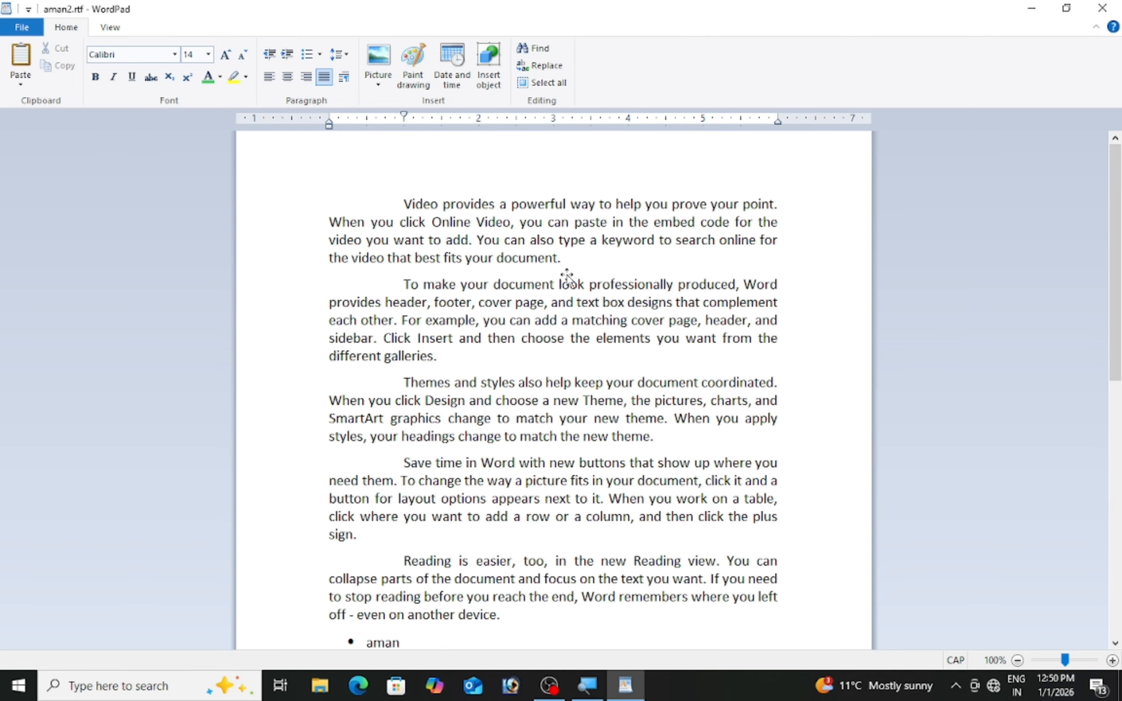
pyautogui.press('Delete')
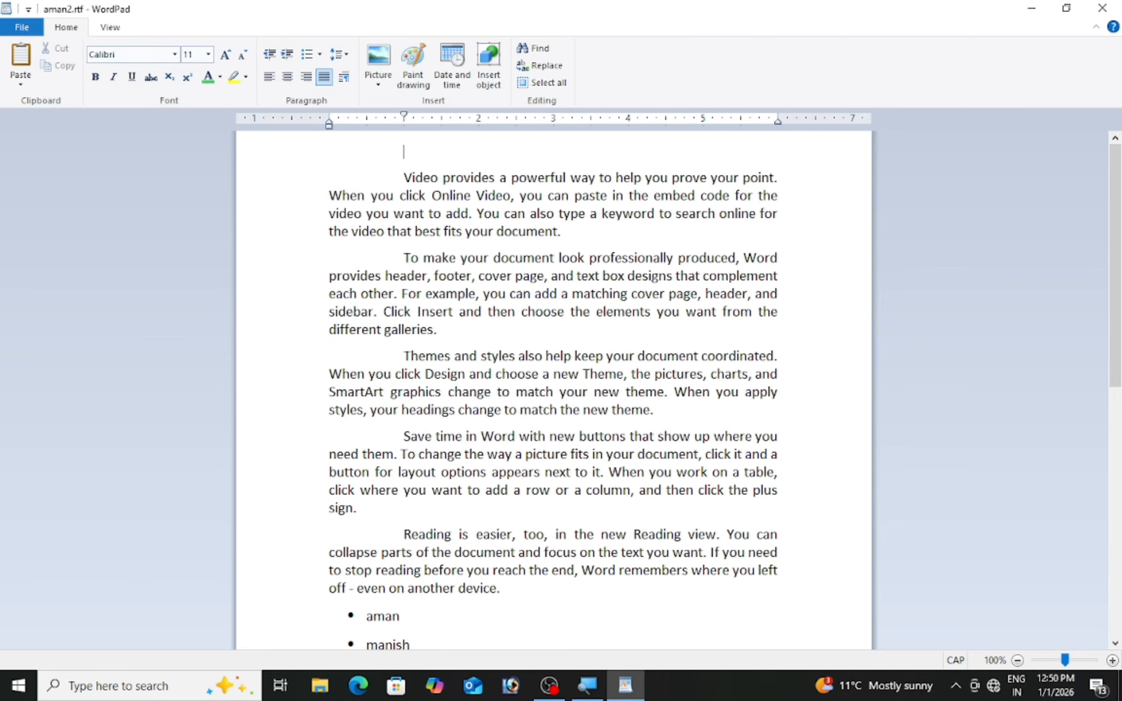
# - Find successive occurrences of the letter V in the document, and close the search
pyautogui.click(532, 48)
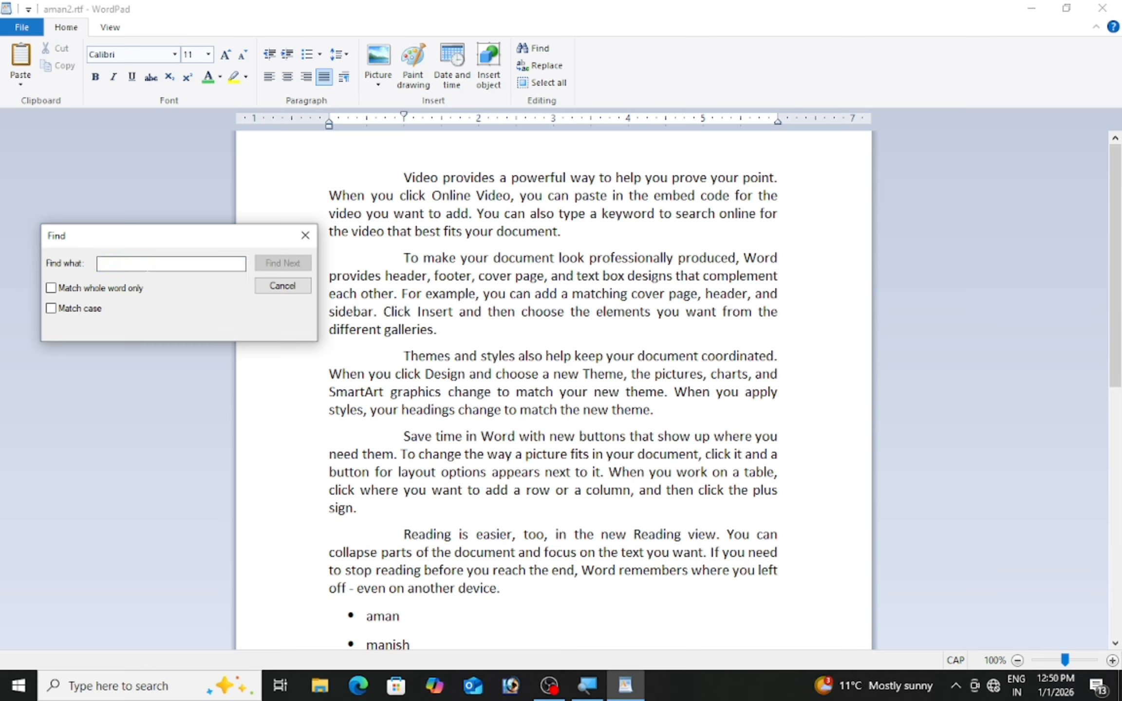
pyautogui.write('V')
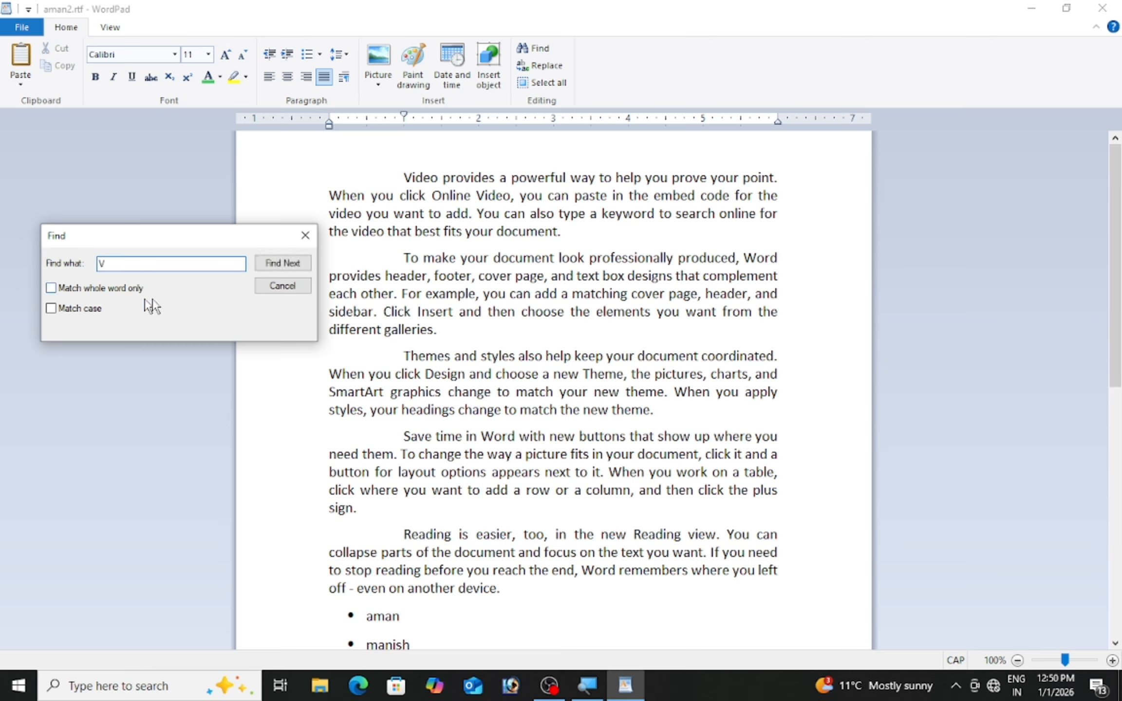
pyautogui.click(280, 264)
pyautogui.click(280, 265)
pyautogui.click(281, 263)
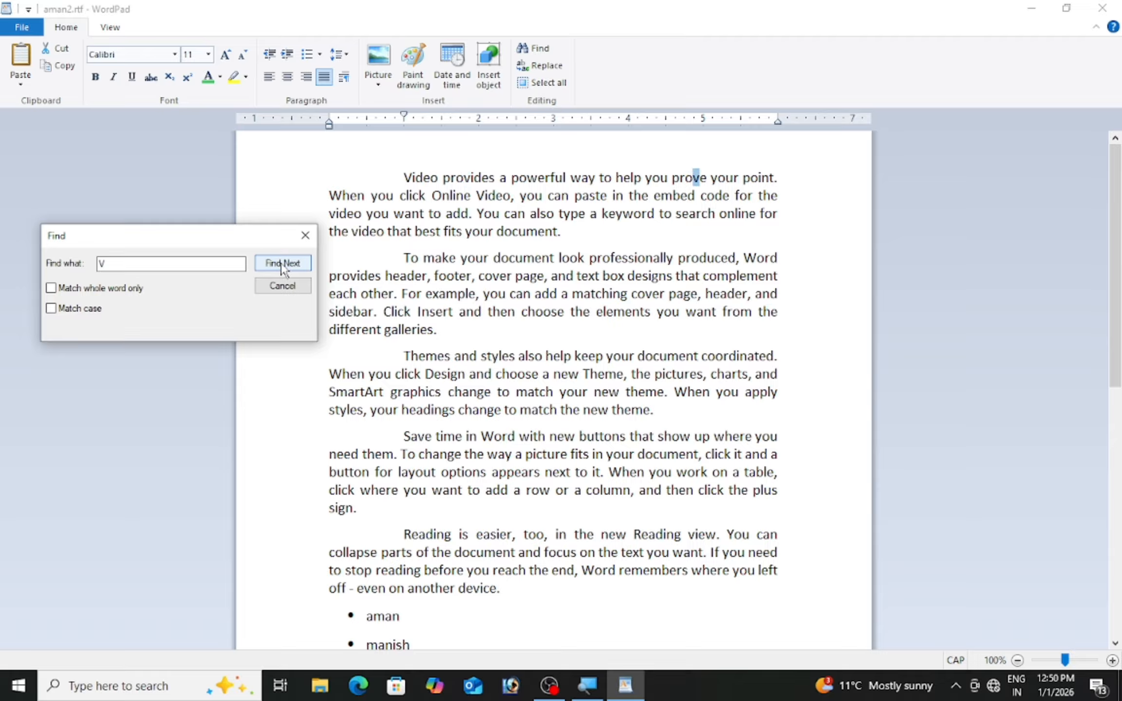
pyautogui.click(281, 264)
pyautogui.click(283, 265)
pyautogui.click(283, 265)
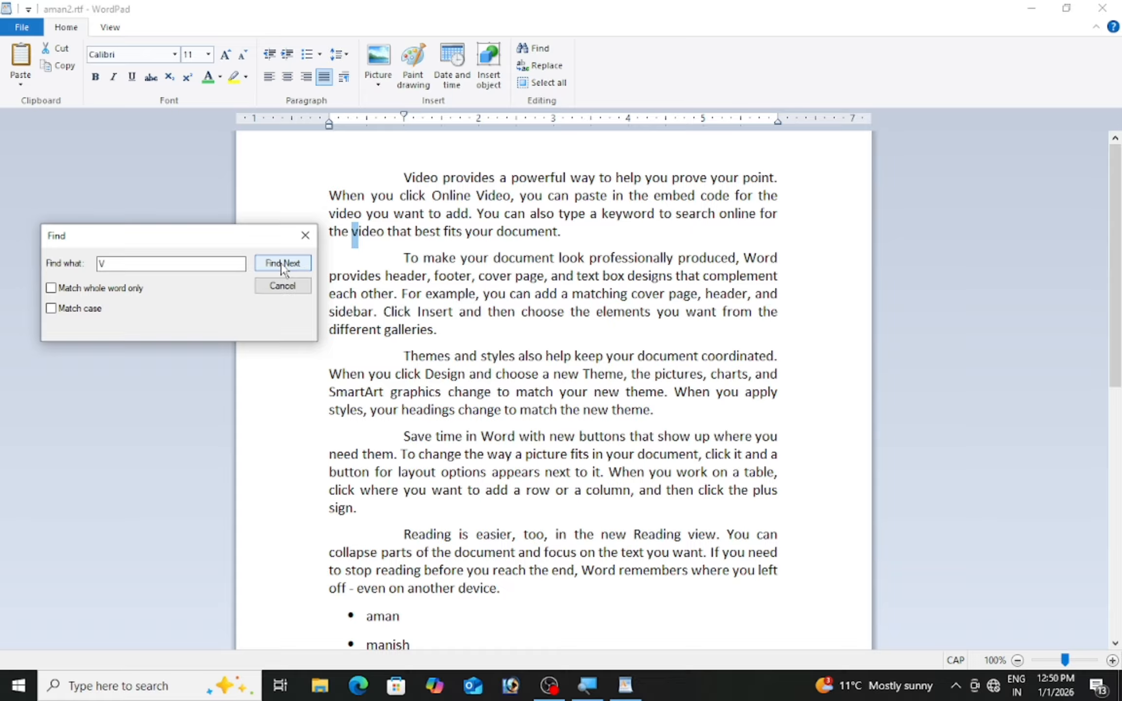
pyautogui.click(305, 235)
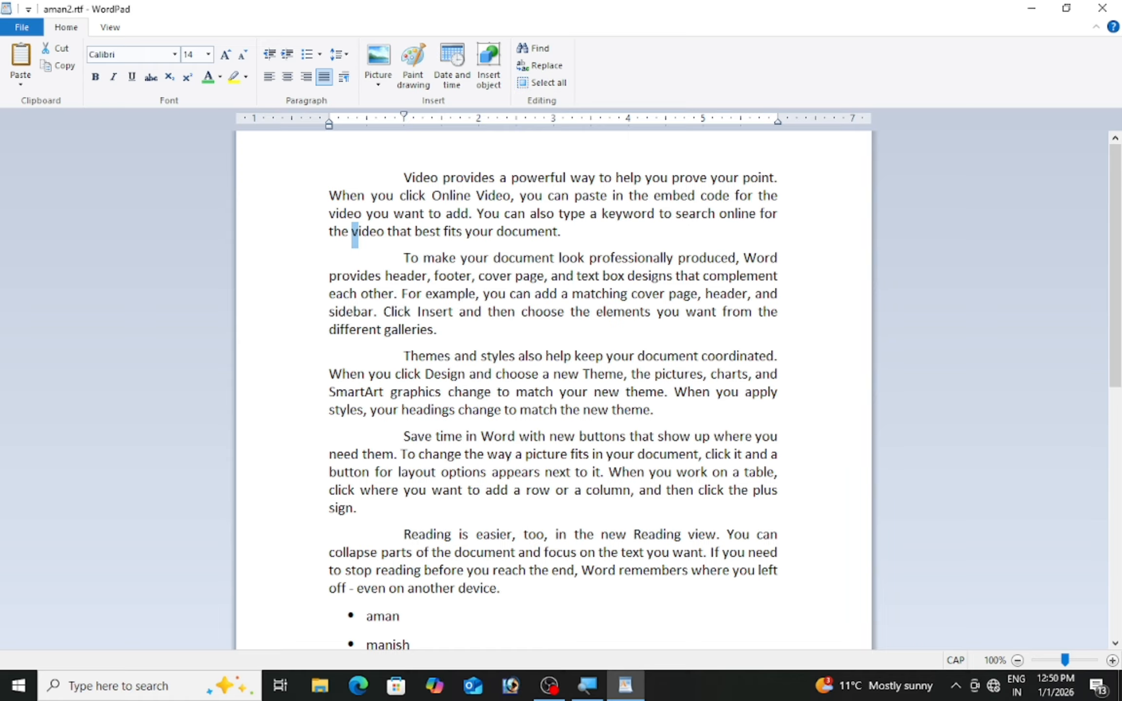
# - Replace every V in the document with M, and close the Replace dialog
pyautogui.click(541, 66)
pyautogui.moveTo(204, 200); pyautogui.dragTo(474, 356)
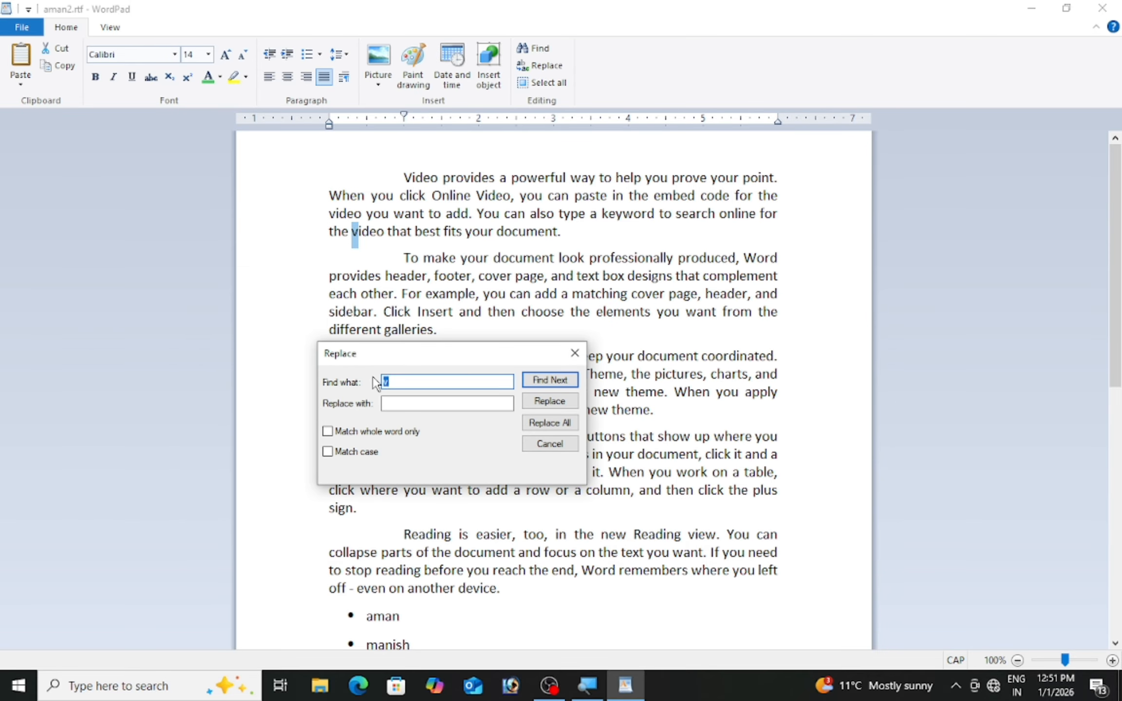
pyautogui.press('BackSpace')
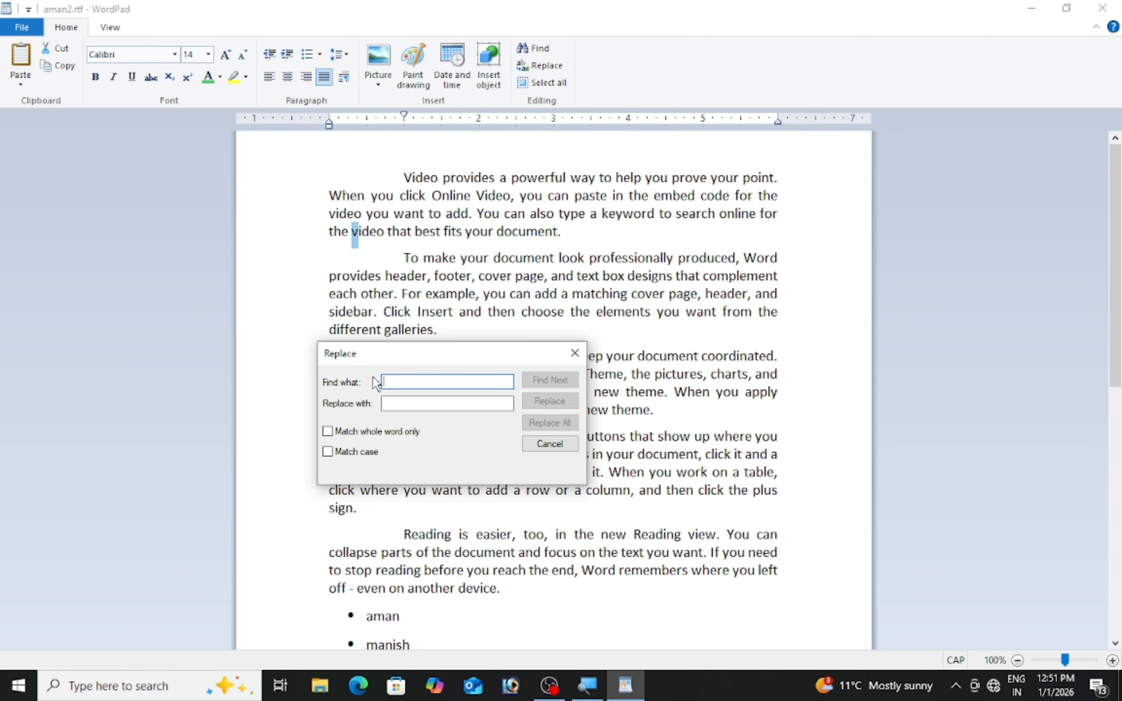
pyautogui.write('V')
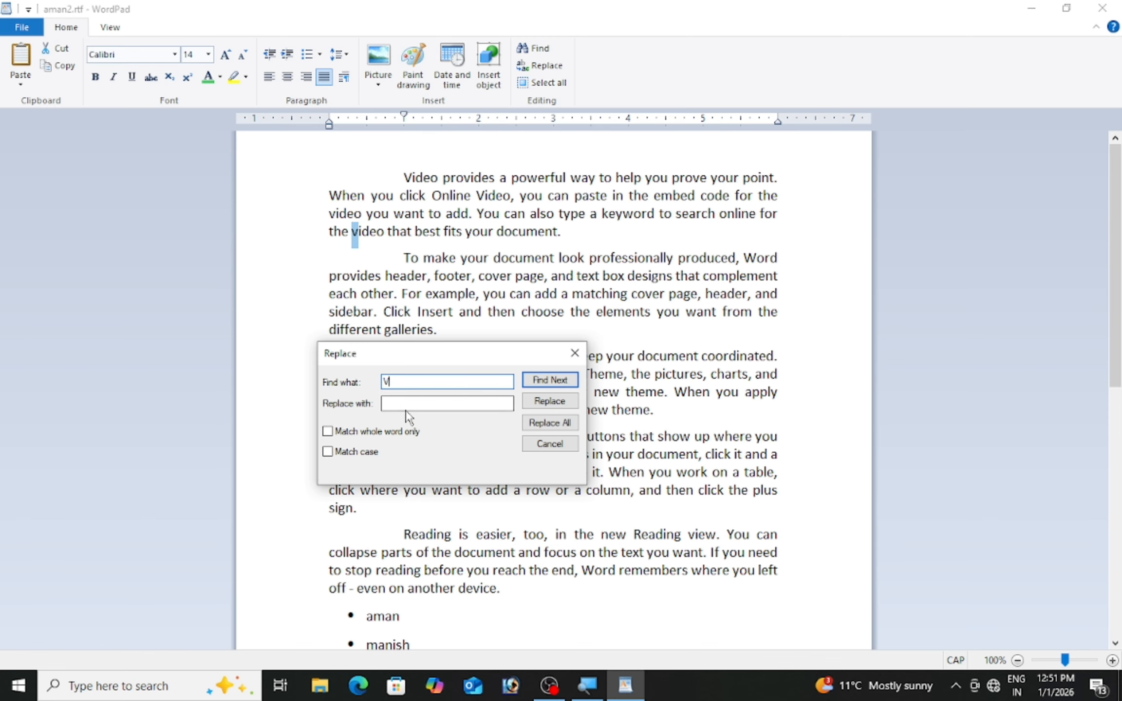
pyautogui.click(407, 406)
pyautogui.write('M')
pyautogui.click(540, 423)
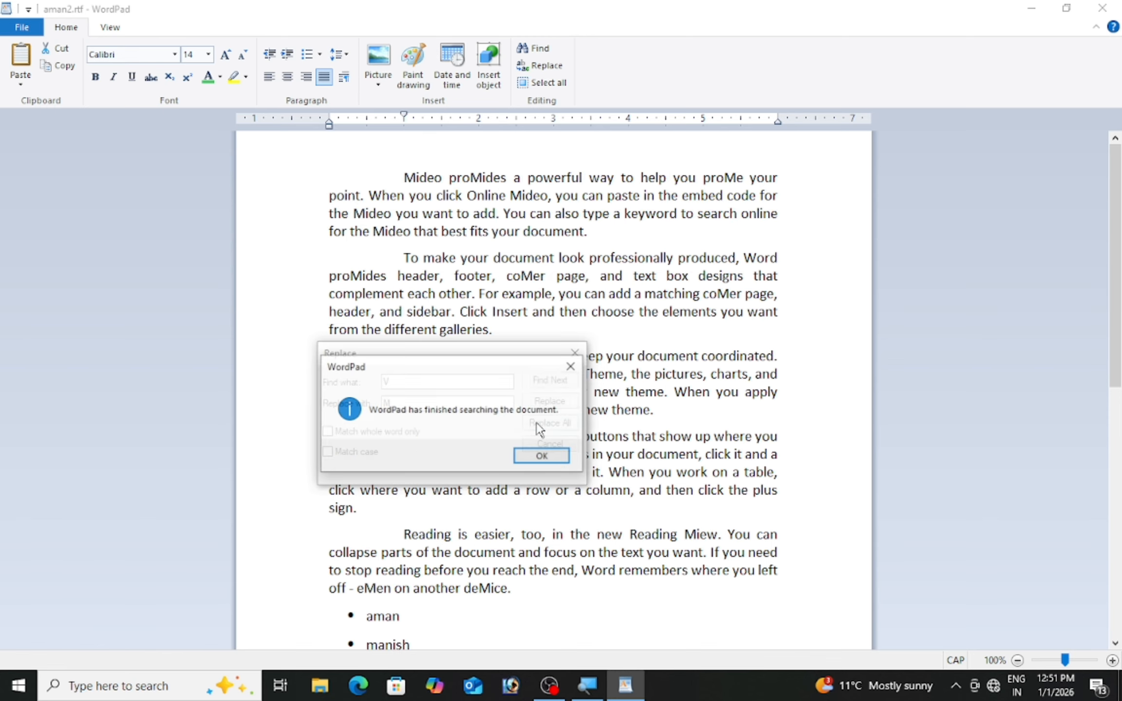
pyautogui.click(569, 364)
pyautogui.click(573, 353)
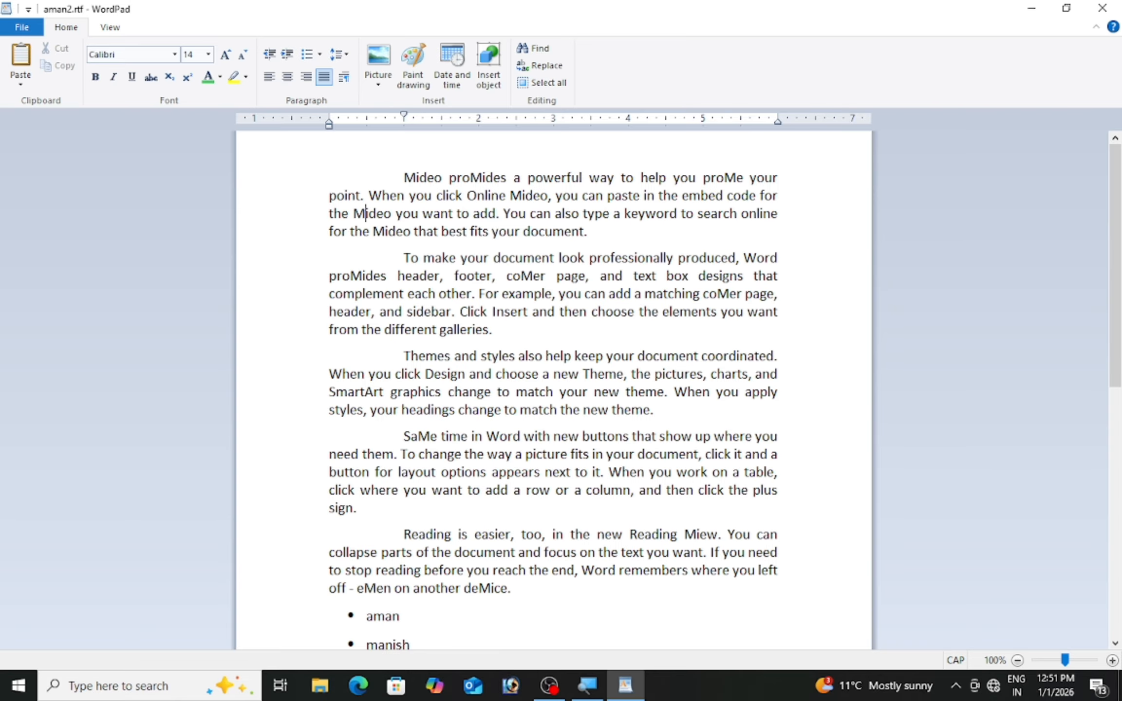
# - Select the whole document content and clear the selection
pyautogui.click(551, 83)
pyautogui.scroll(10, 547, 267)
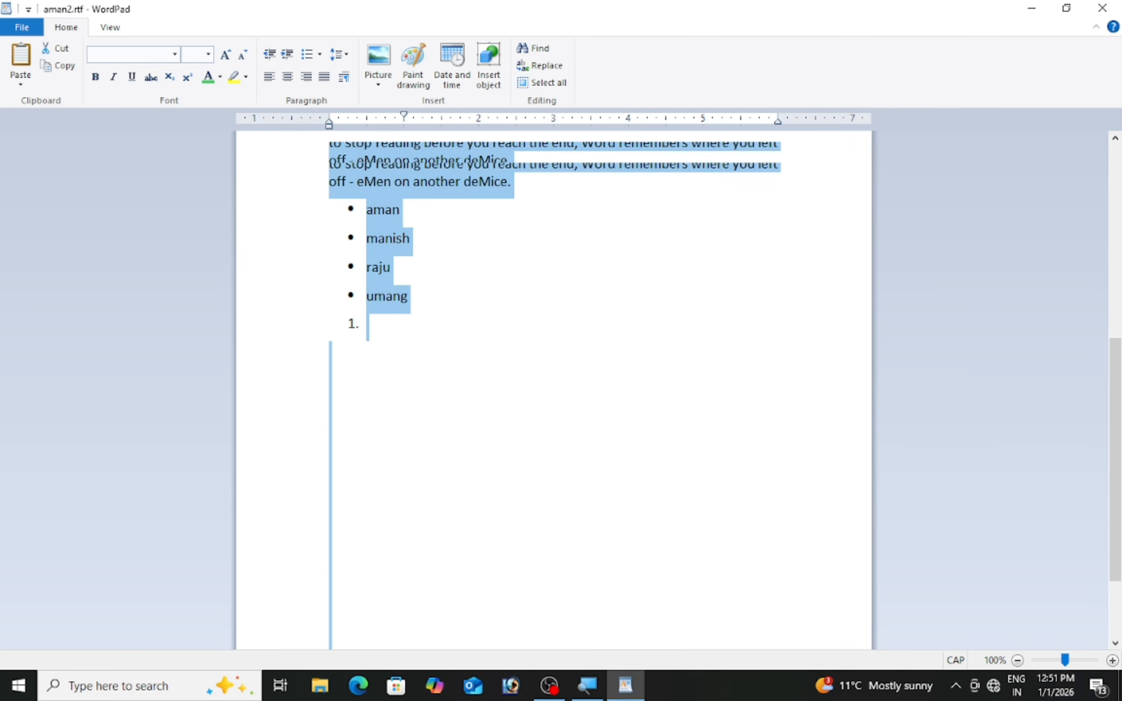
pyautogui.click(547, 276)
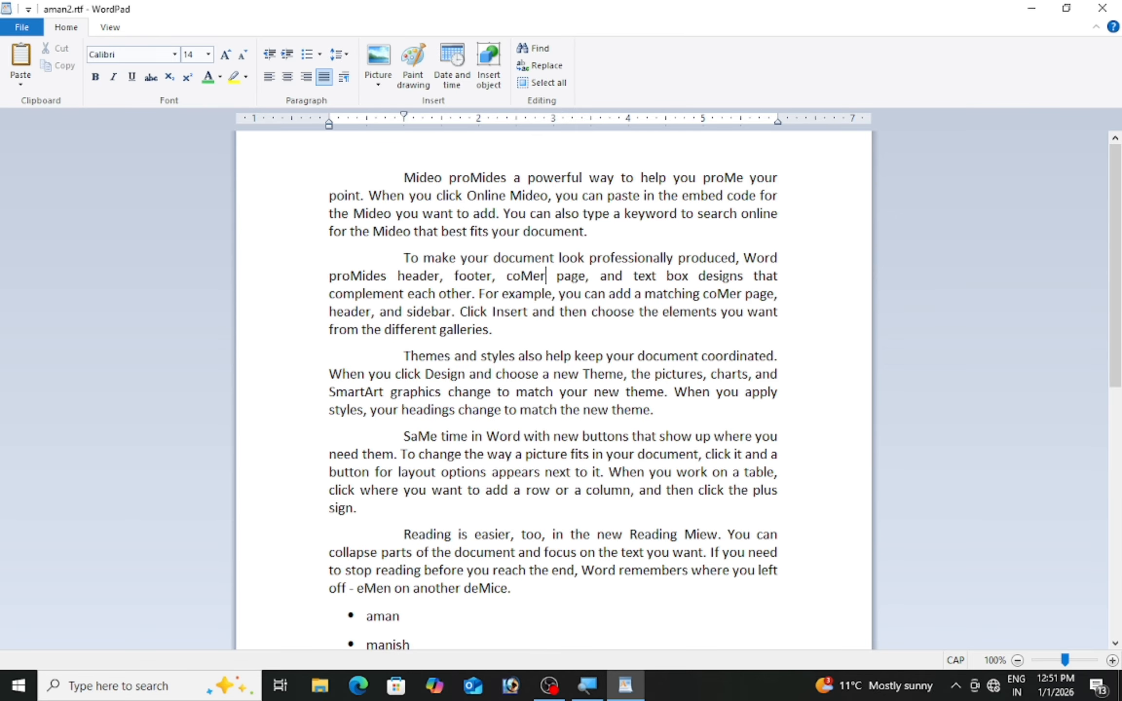
pyautogui.hotkey('ctrl', 'shift', 'End')
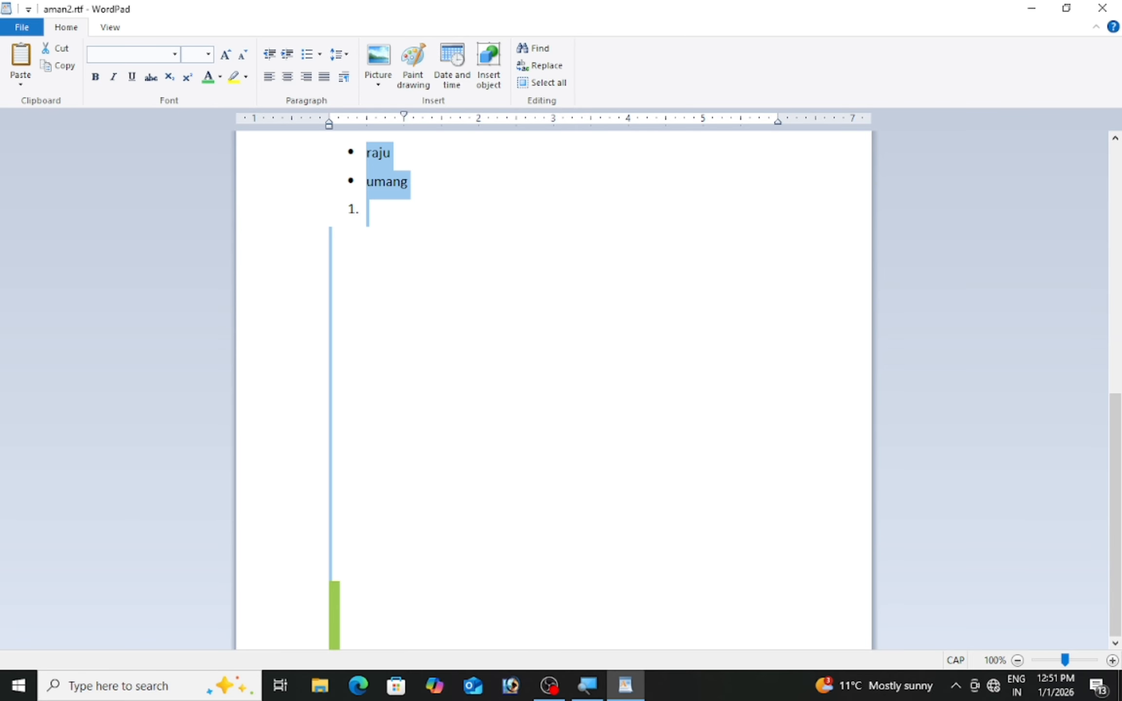
pyautogui.hotkey('ctrl', 'a')
pyautogui.scroll(10, 545, 269)
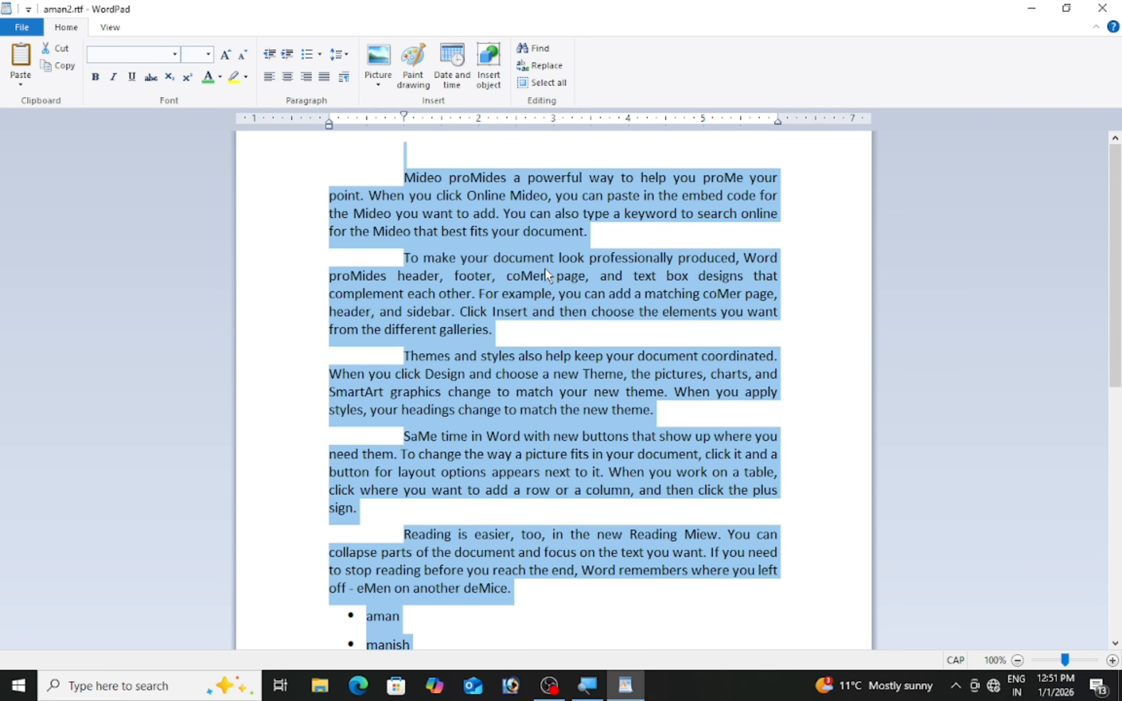
pyautogui.click(545, 269)
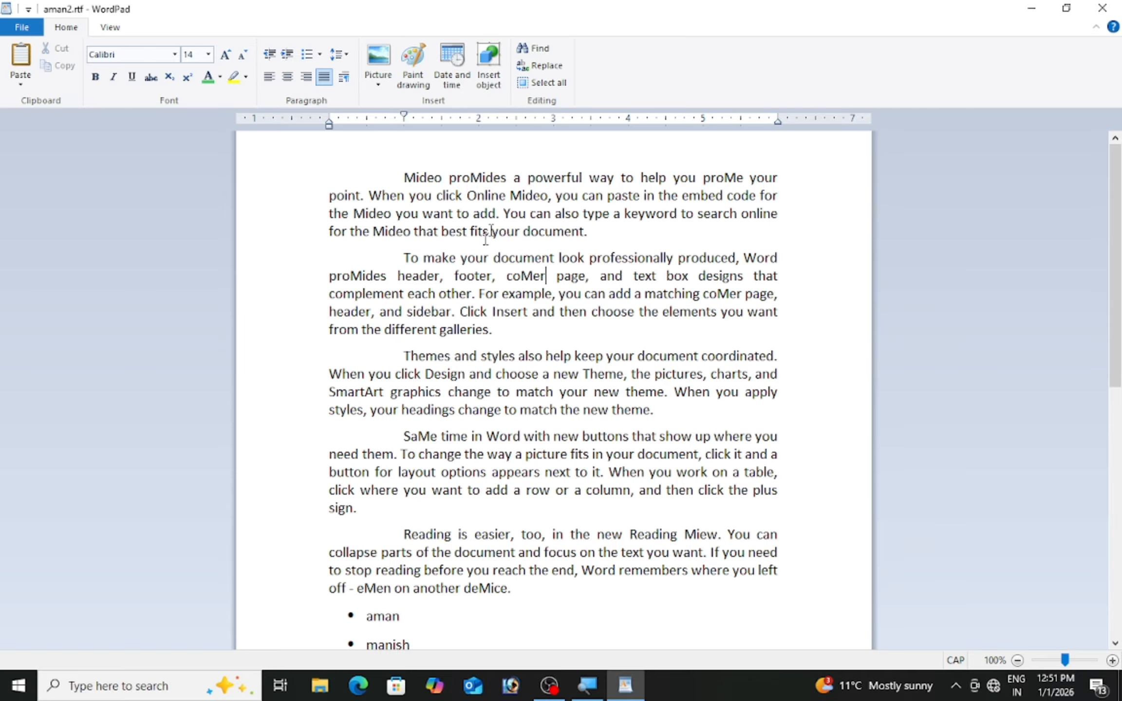
# - Zoom the document in to 120%, back out to 110%, and in again to 160%
pyautogui.click(110, 29)
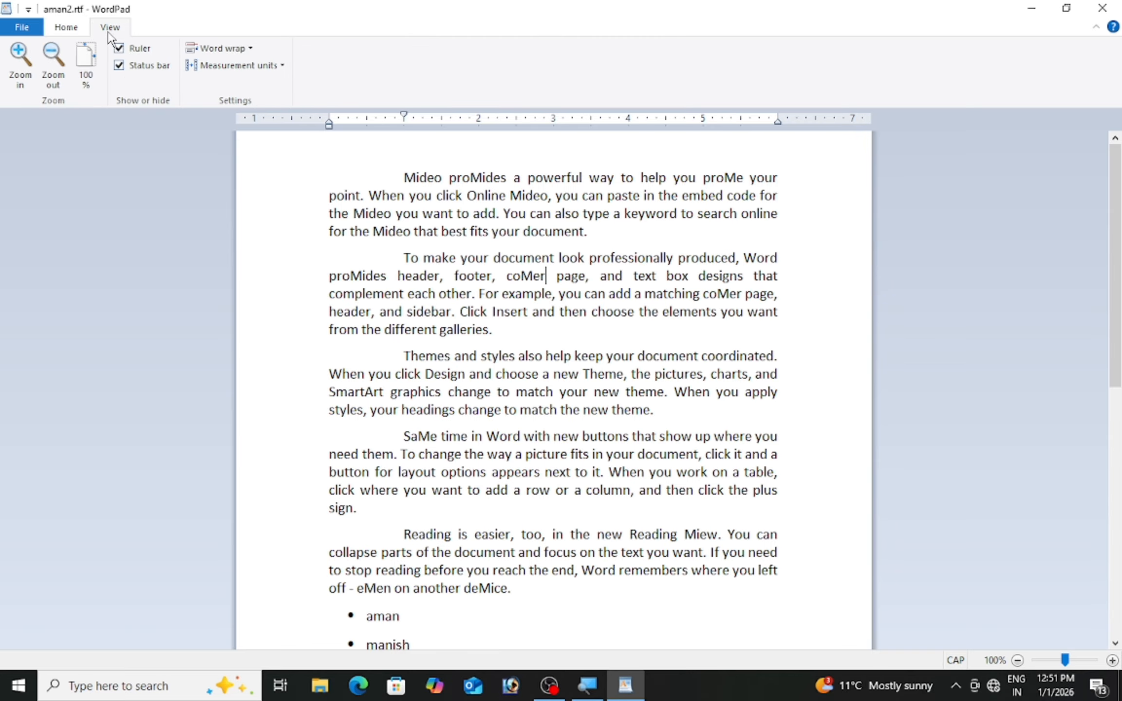
pyautogui.click(22, 83)
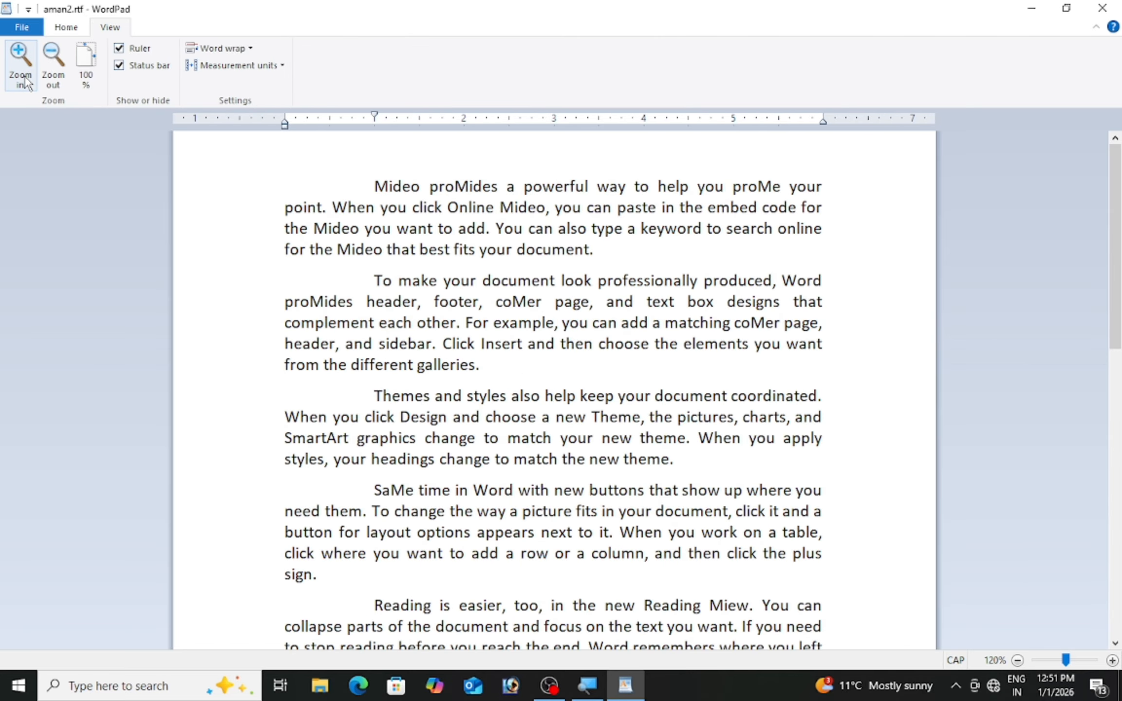
pyautogui.scroll(-7, 177, 231)
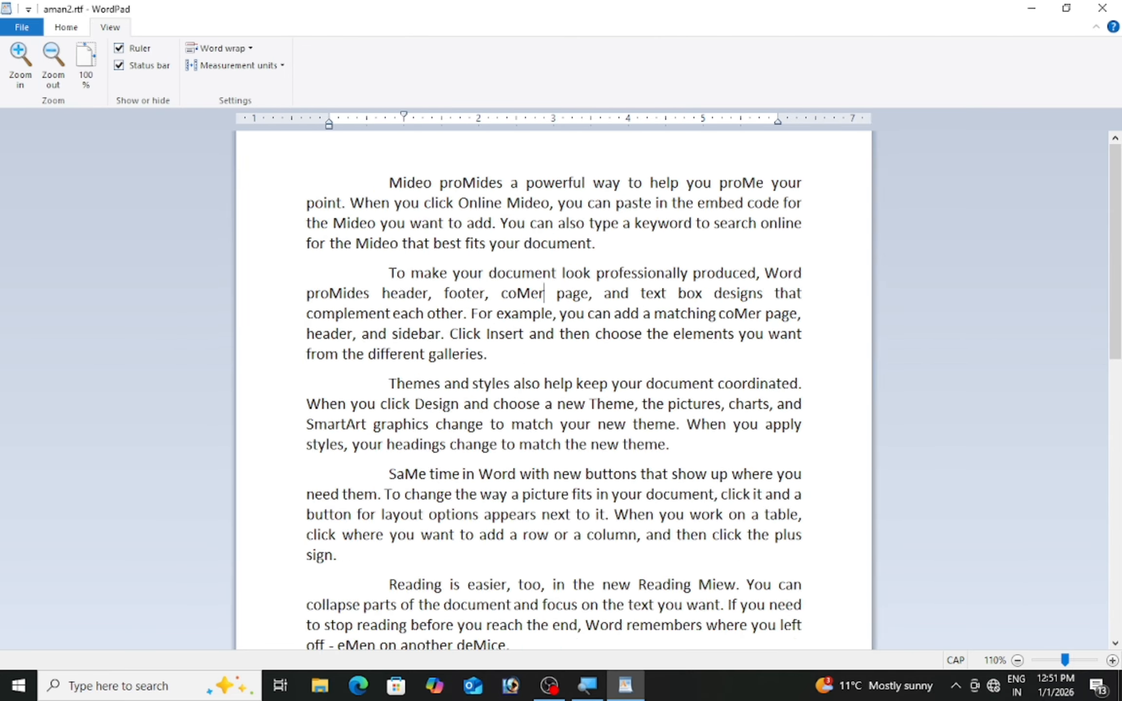
pyautogui.scroll(11, 177, 232)
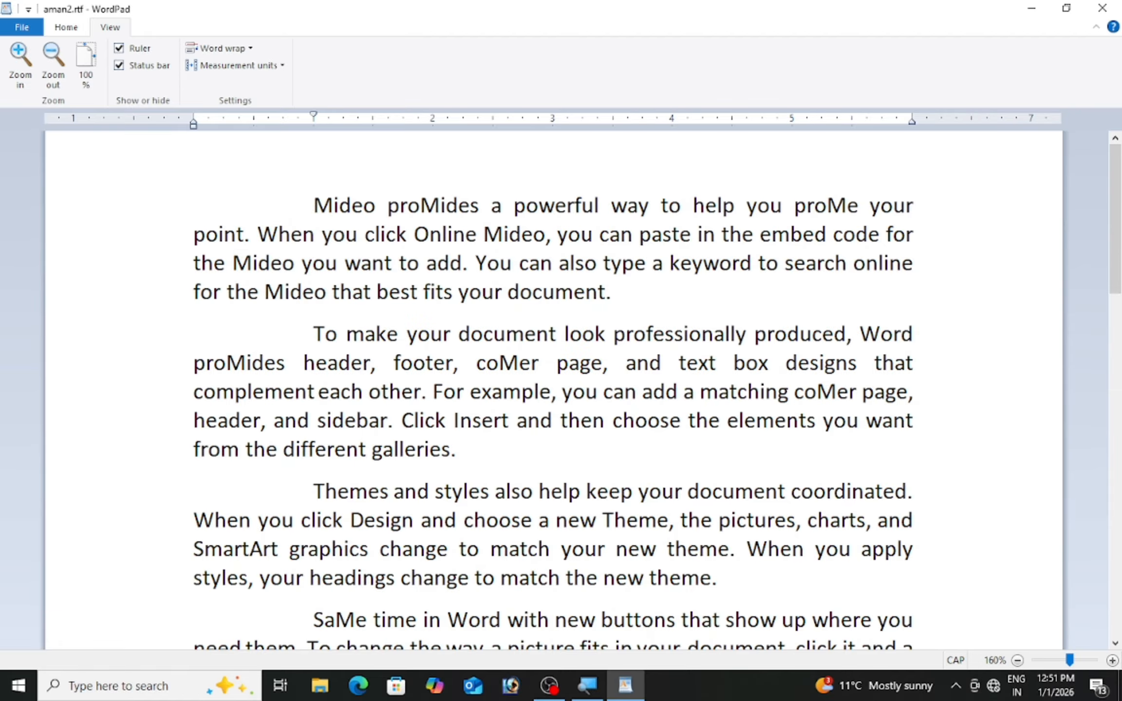
# - Zoom the document in and out repeatedly, finishing at 140%
pyautogui.scroll(-9, 178, 231)
pyautogui.scroll(9, 177, 231)
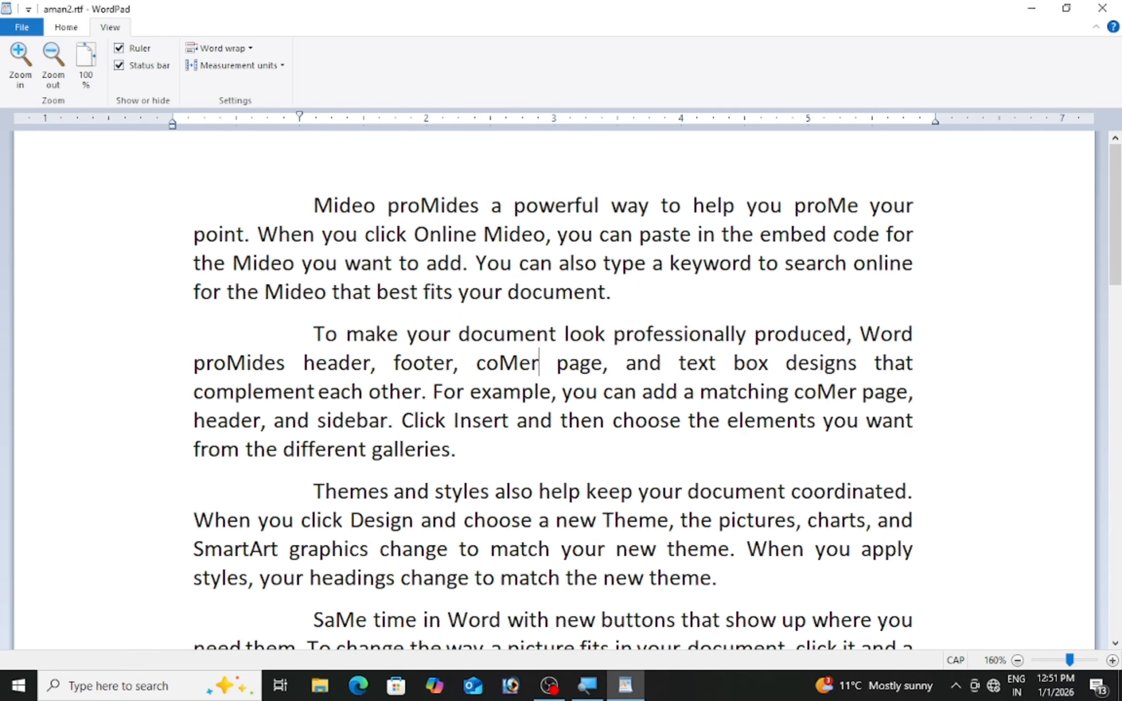
pyautogui.scroll(-7, 177, 231)
pyautogui.scroll(7, 177, 231)
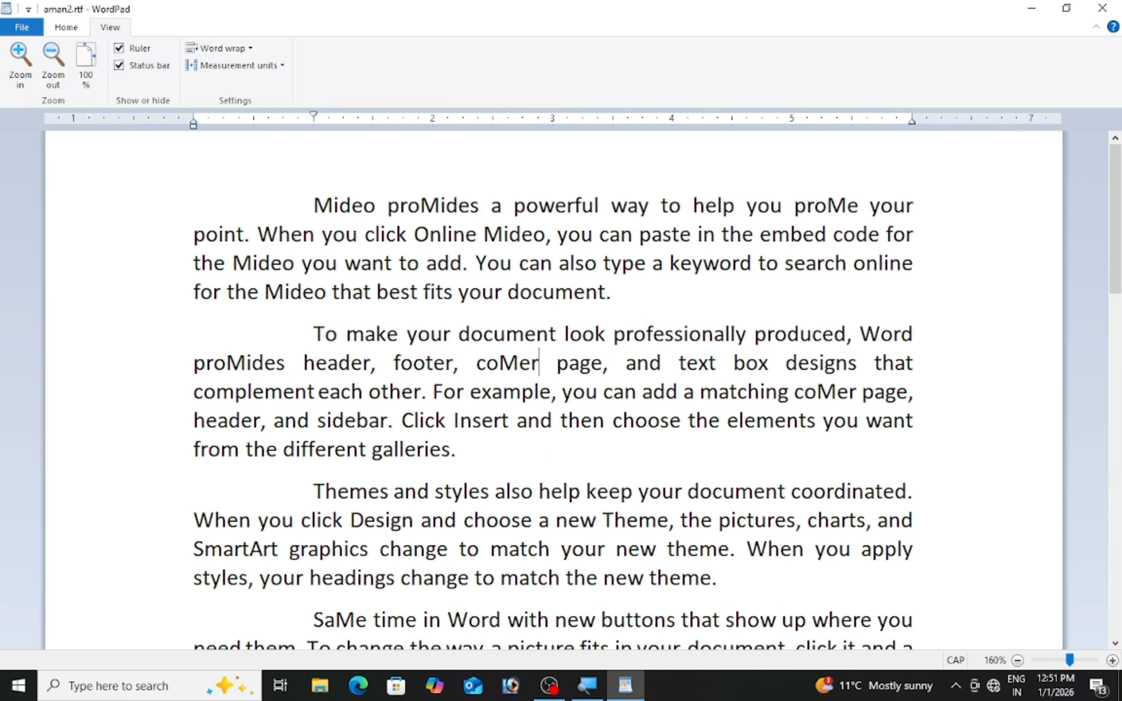
pyautogui.scroll(-3, 190, 184)
pyautogui.scroll(2, 190, 184)
pyautogui.scroll(-2, 190, 184)
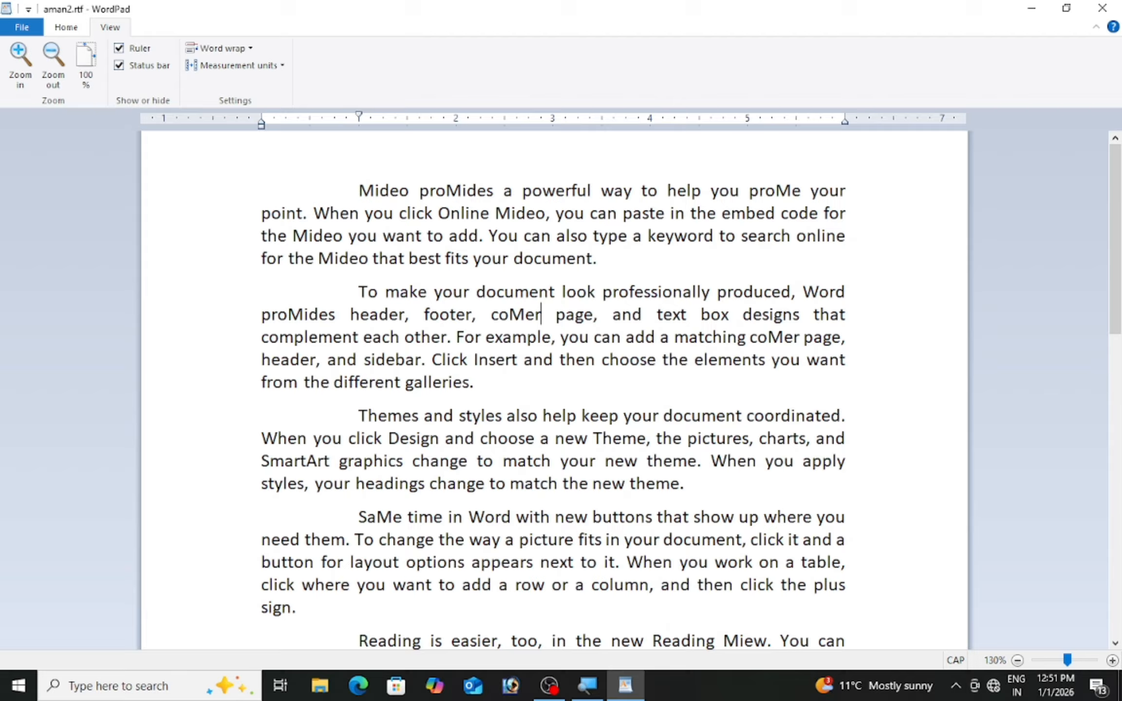
pyautogui.click(63, 83)
pyautogui.click(24, 73)
pyautogui.click(27, 76)
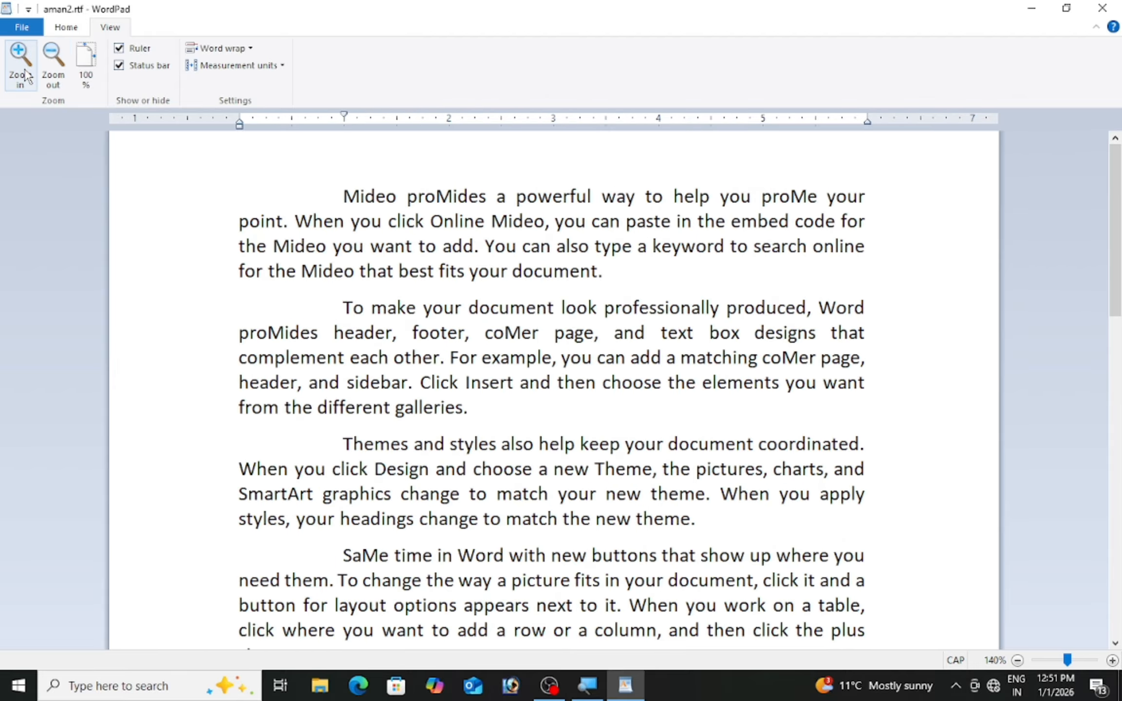
# - Reset the document zoom to 100% and reduce it to 80%
pyautogui.click(90, 71)
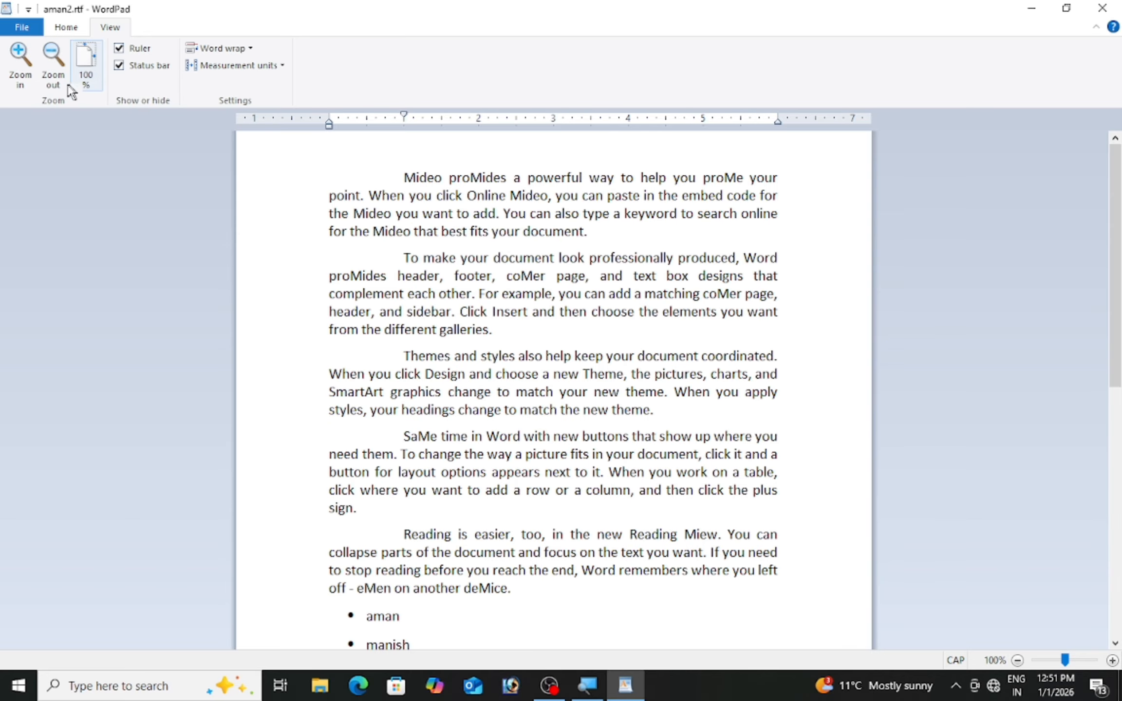
pyautogui.click(49, 79)
pyautogui.click(49, 79)
# - Toggle the ruler's visibility several times, finishing with the ruler hidden
pyautogui.click(122, 50)
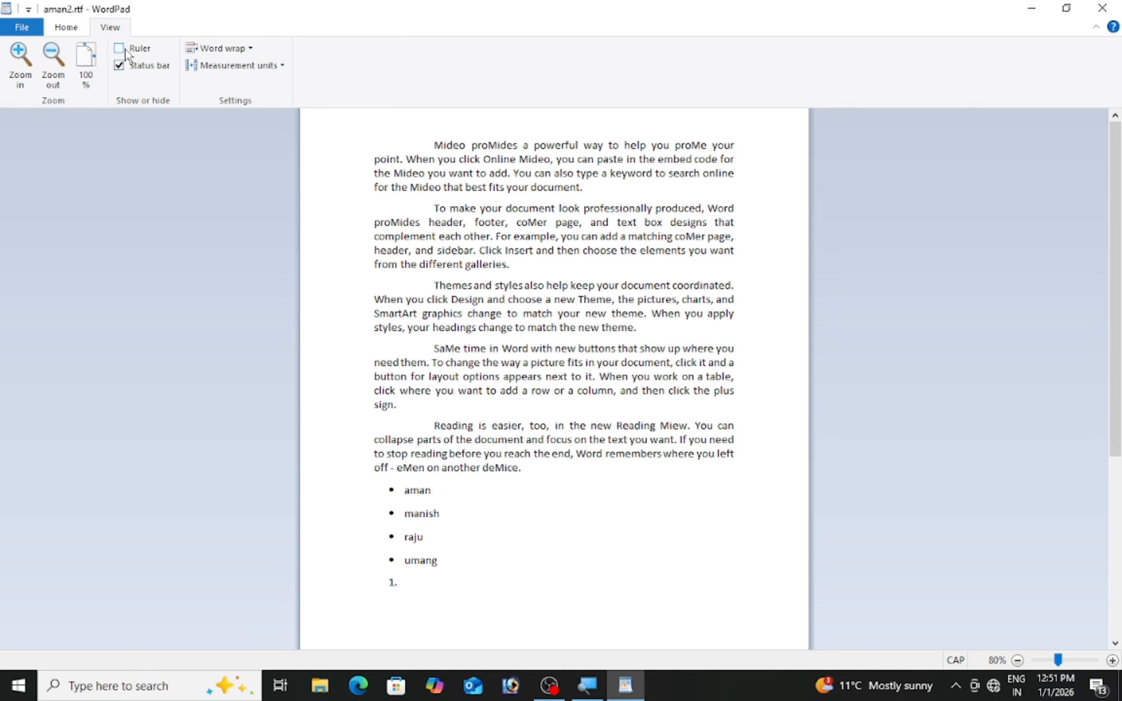
pyautogui.click(121, 50)
pyautogui.click(121, 51)
pyautogui.click(122, 51)
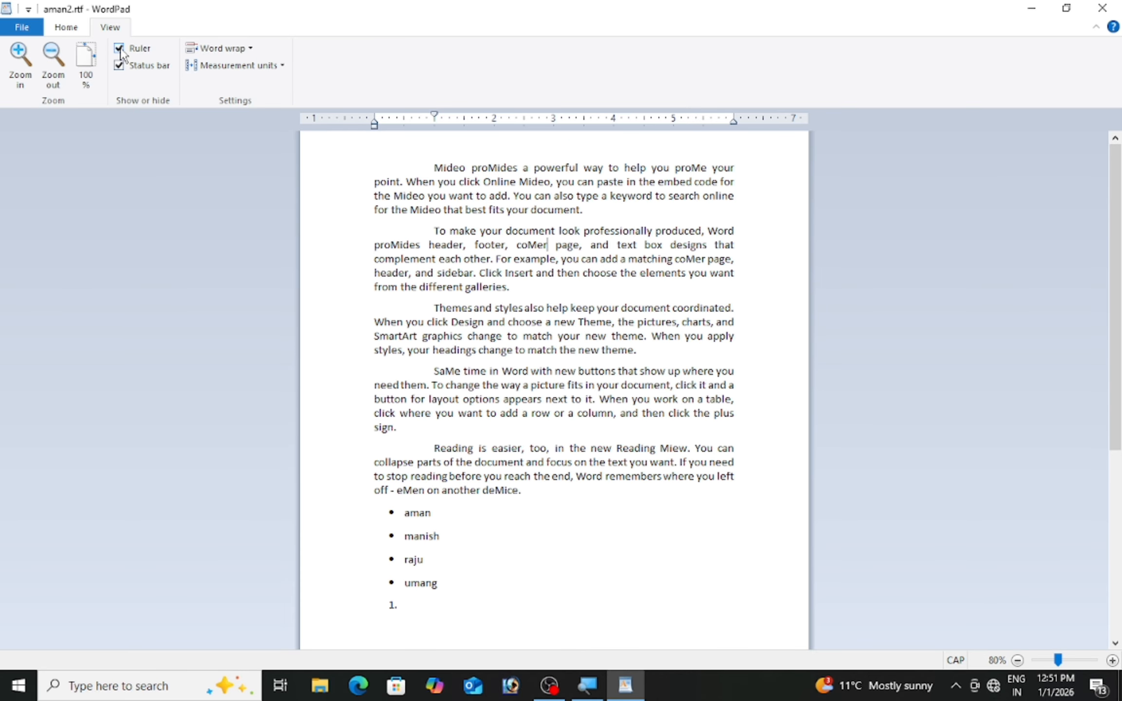
pyautogui.click(122, 51)
# - Toggle the status bar's visibility several times, finishing with the status bar shown
pyautogui.click(119, 67)
pyautogui.click(119, 67)
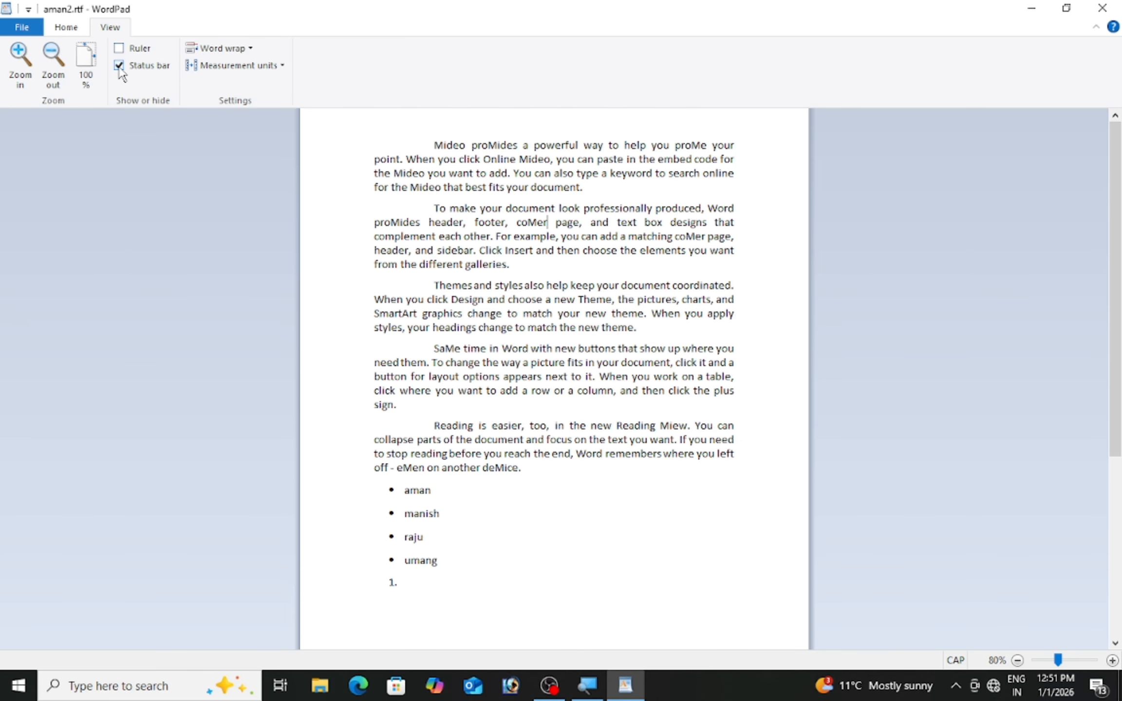
pyautogui.click(119, 67)
pyautogui.click(120, 67)
pyautogui.click(119, 67)
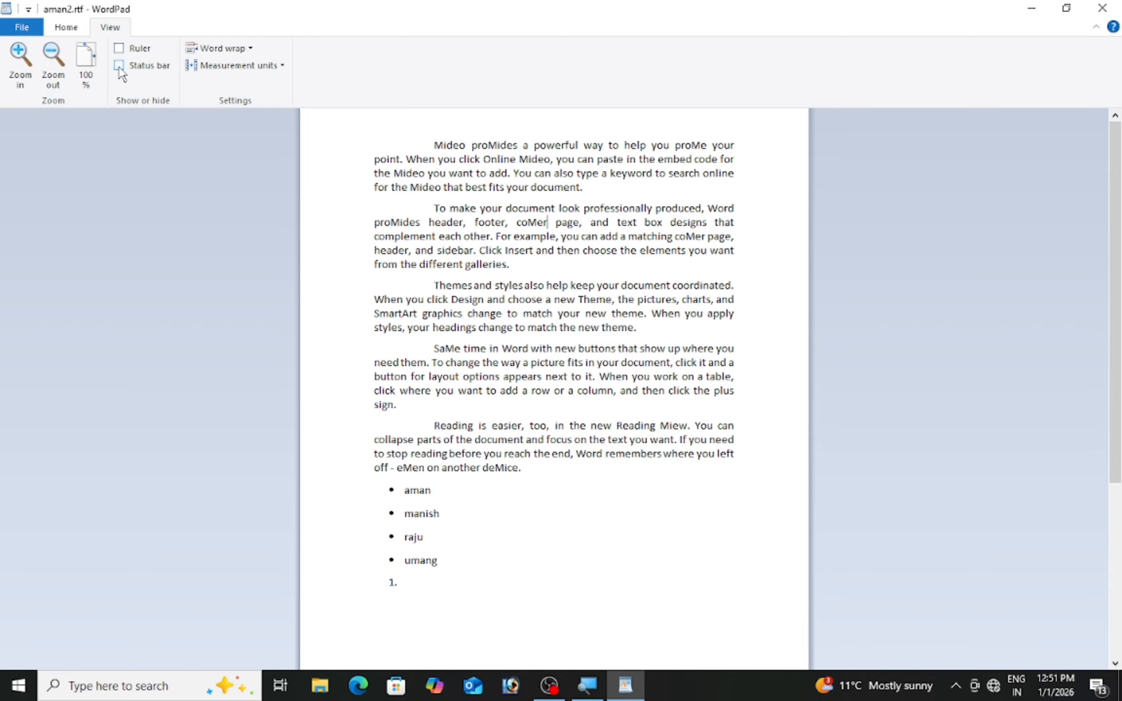
pyautogui.click(119, 66)
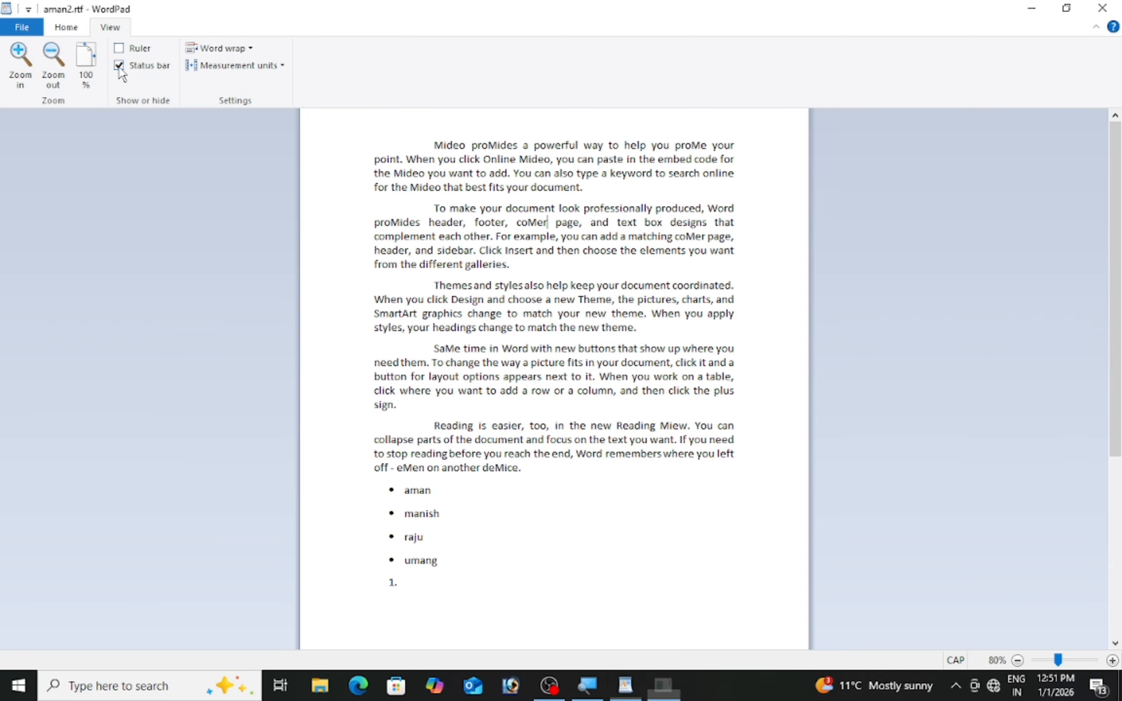
# - Try the No wrap and Wrap to window settings on the document, and restore Wrap to ruler
pyautogui.click(231, 57)
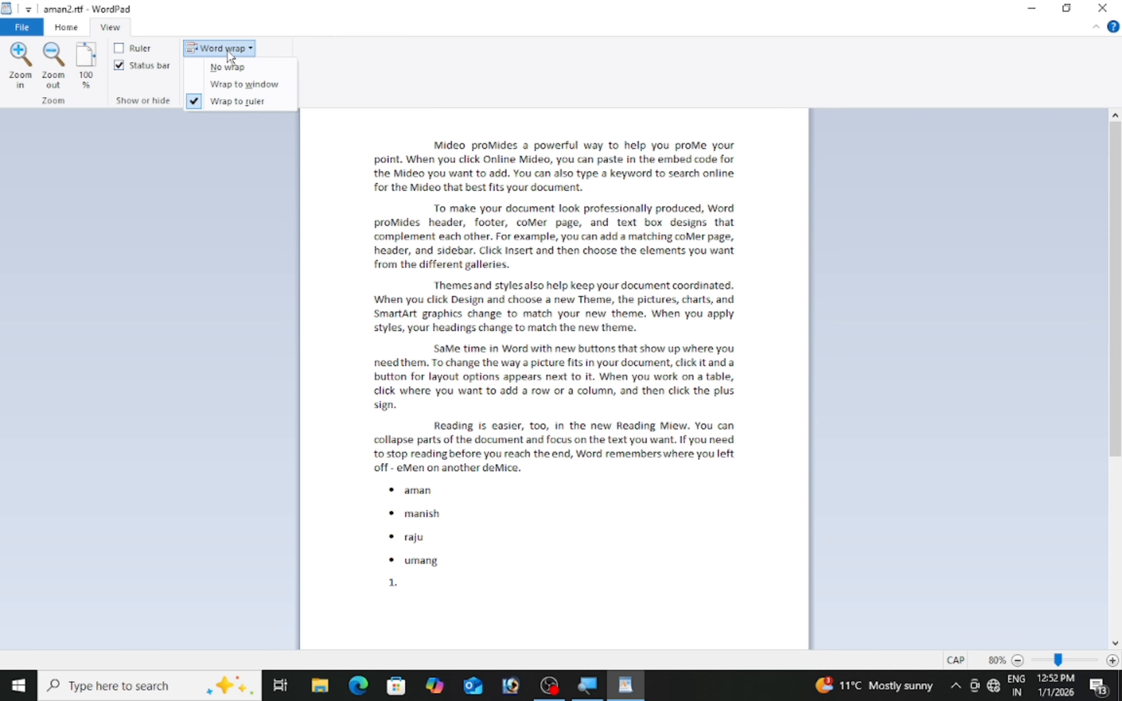
pyautogui.click(231, 48)
pyautogui.click(231, 48)
pyautogui.click(228, 65)
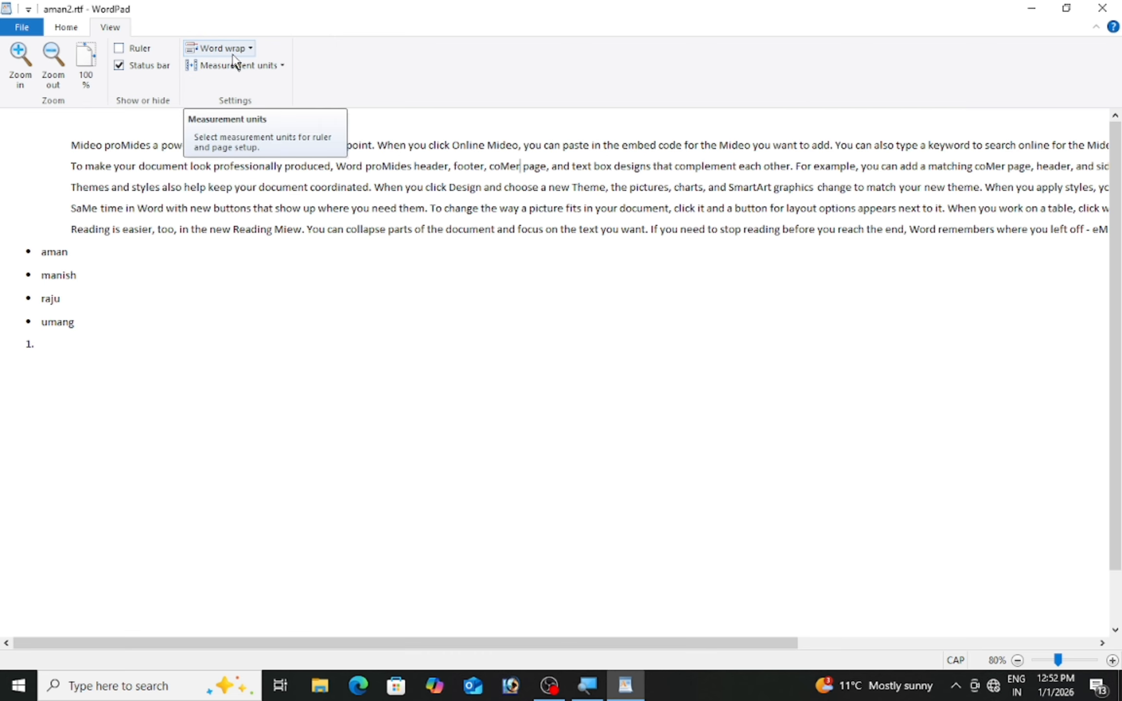
pyautogui.click(235, 49)
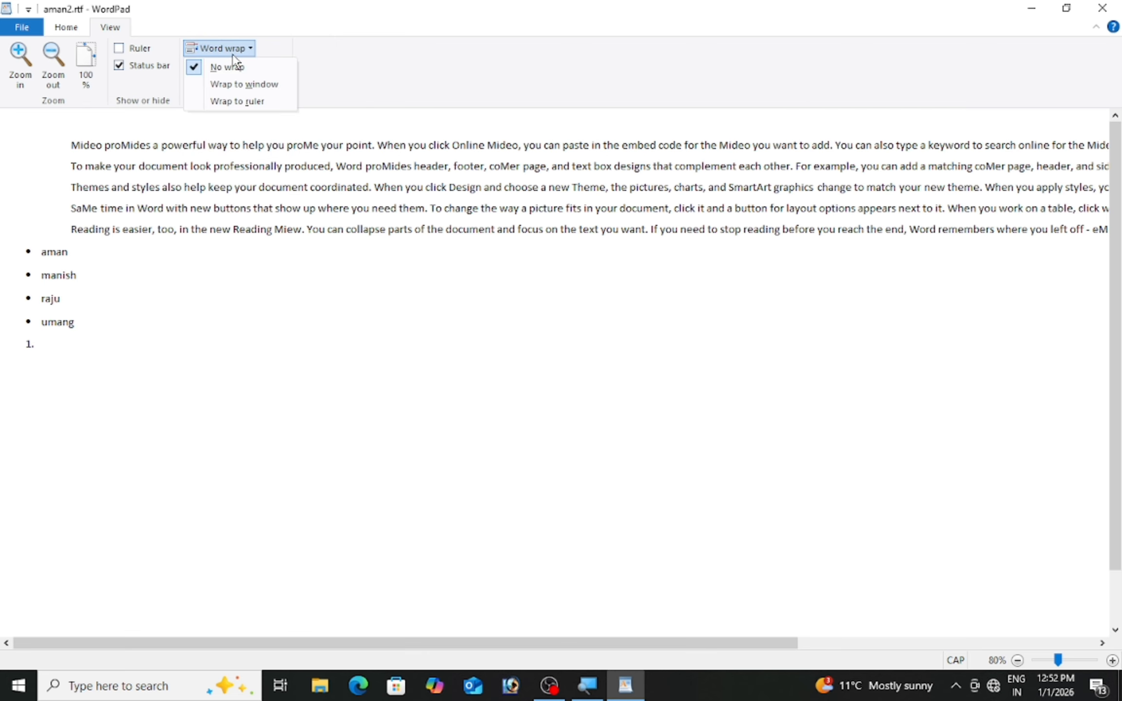
pyautogui.click(238, 87)
pyautogui.click(242, 51)
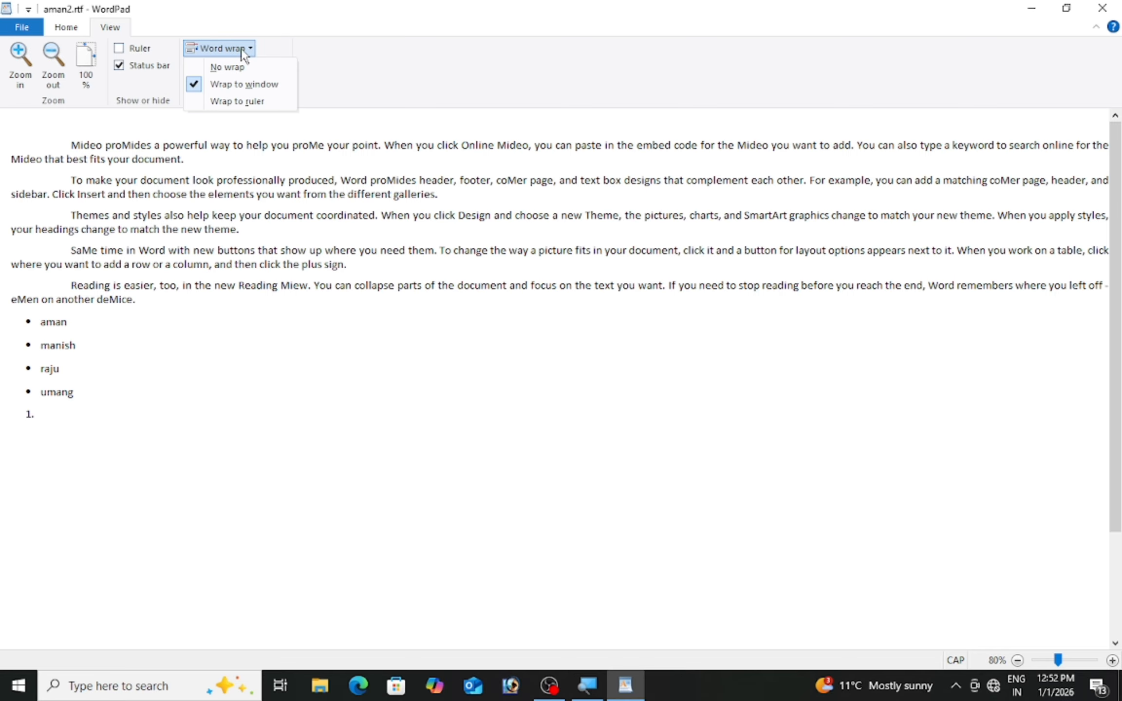
pyautogui.click(252, 103)
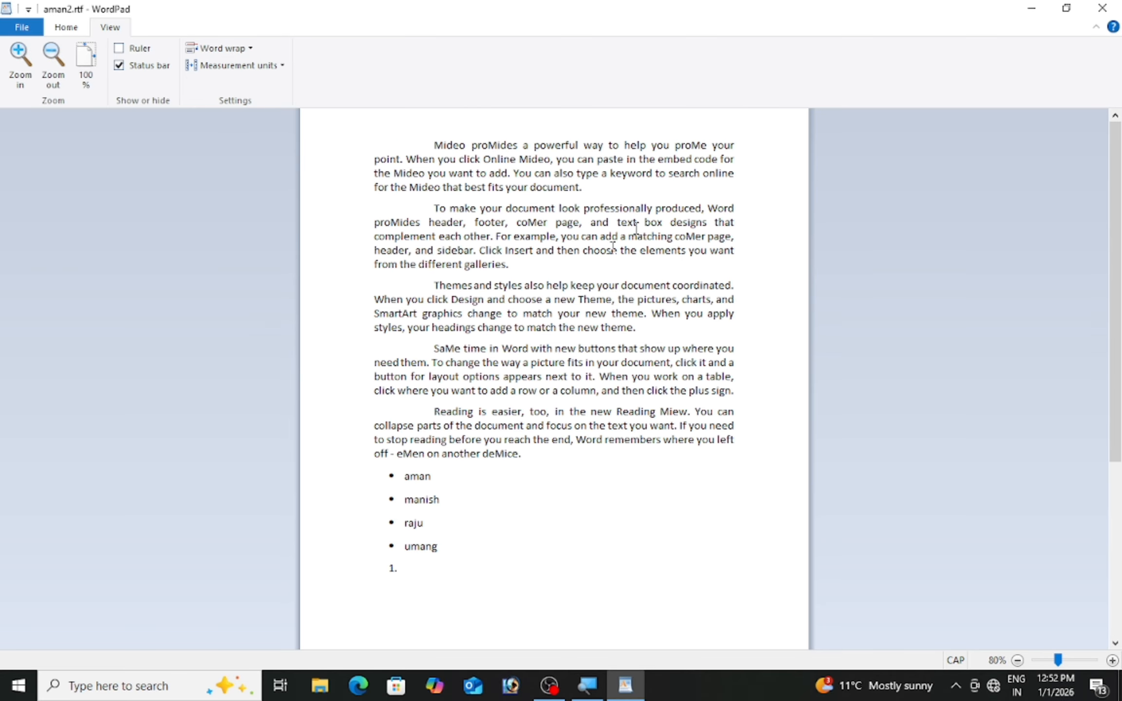
pyautogui.click(547, 222)
# - Show the ruler and view the available measurement units, keeping Inches selected
pyautogui.click(125, 48)
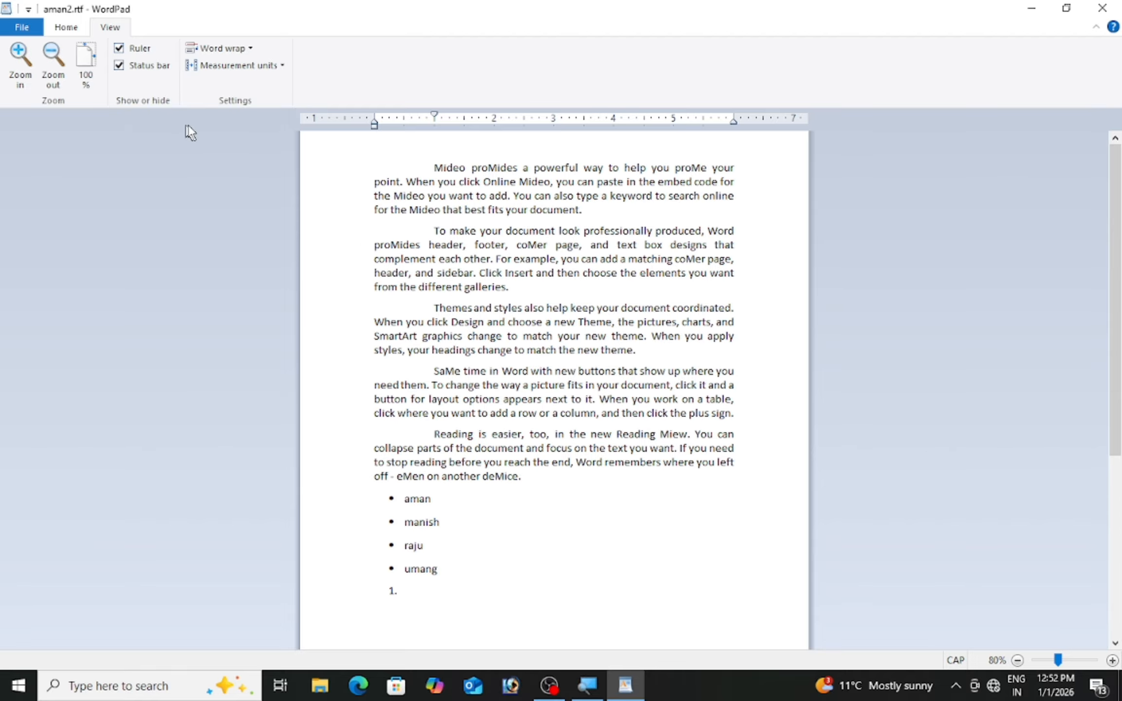
pyautogui.click(236, 67)
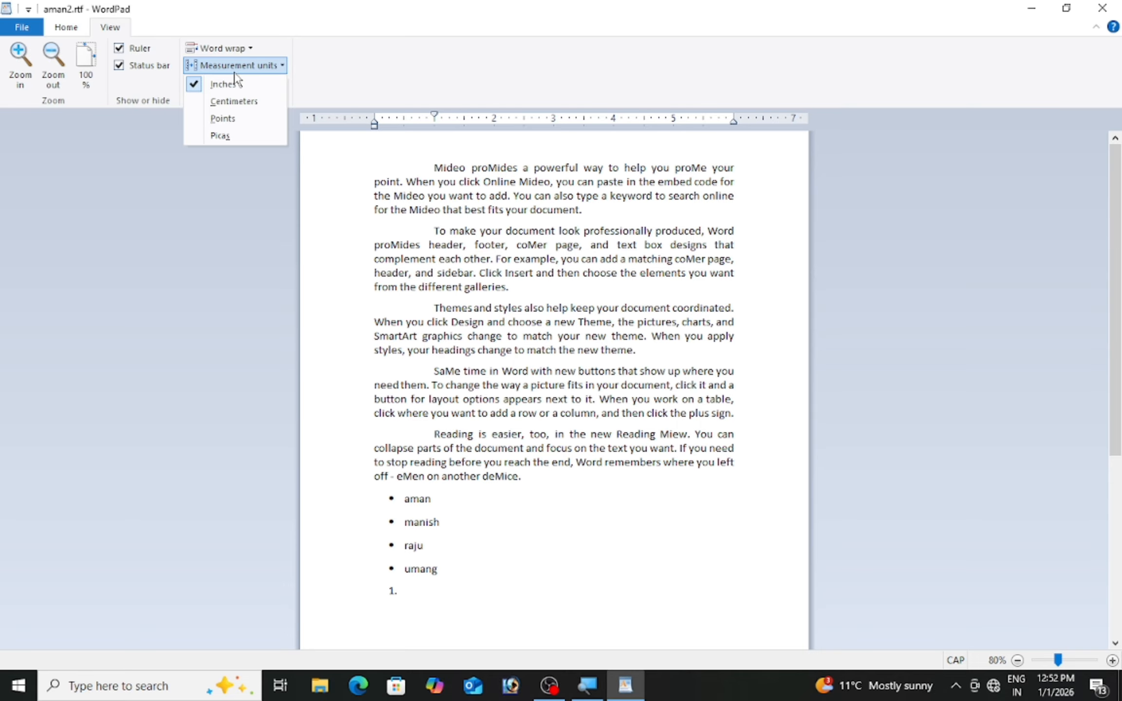
pyautogui.click(234, 73)
pyautogui.click(235, 68)
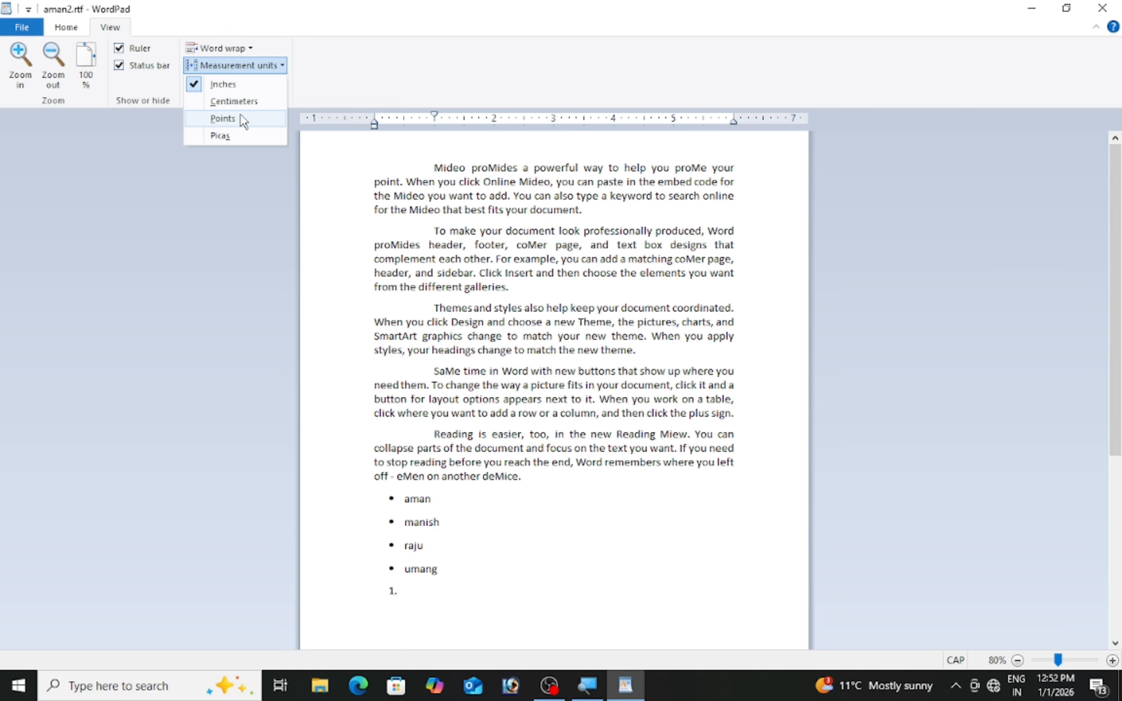
pyautogui.click(380, 180)
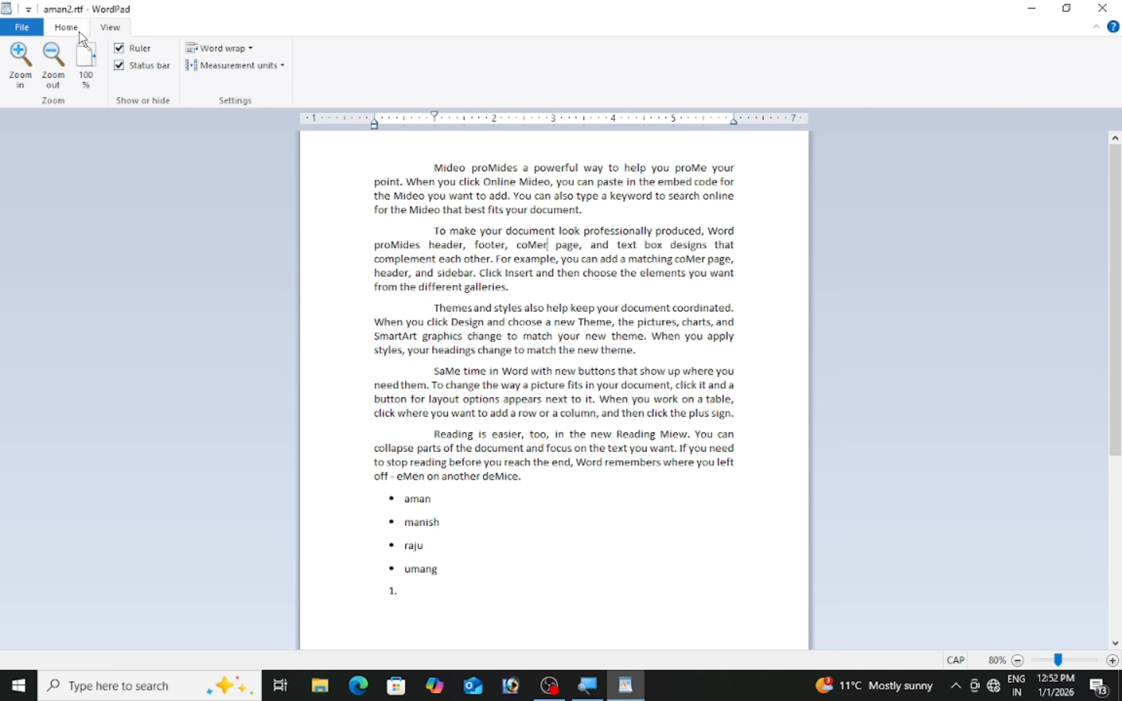
# - Add the New, Open and Save commands to the Quick Access Toolbar
pyautogui.click(67, 28)
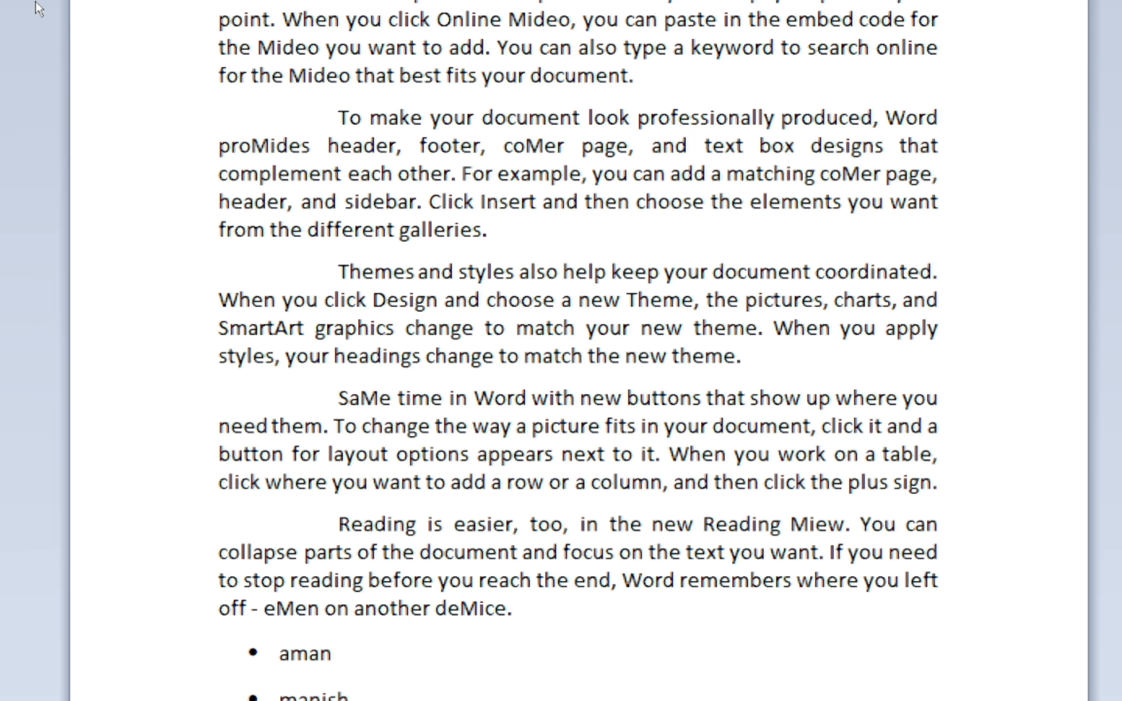
pyautogui.click(71, 27)
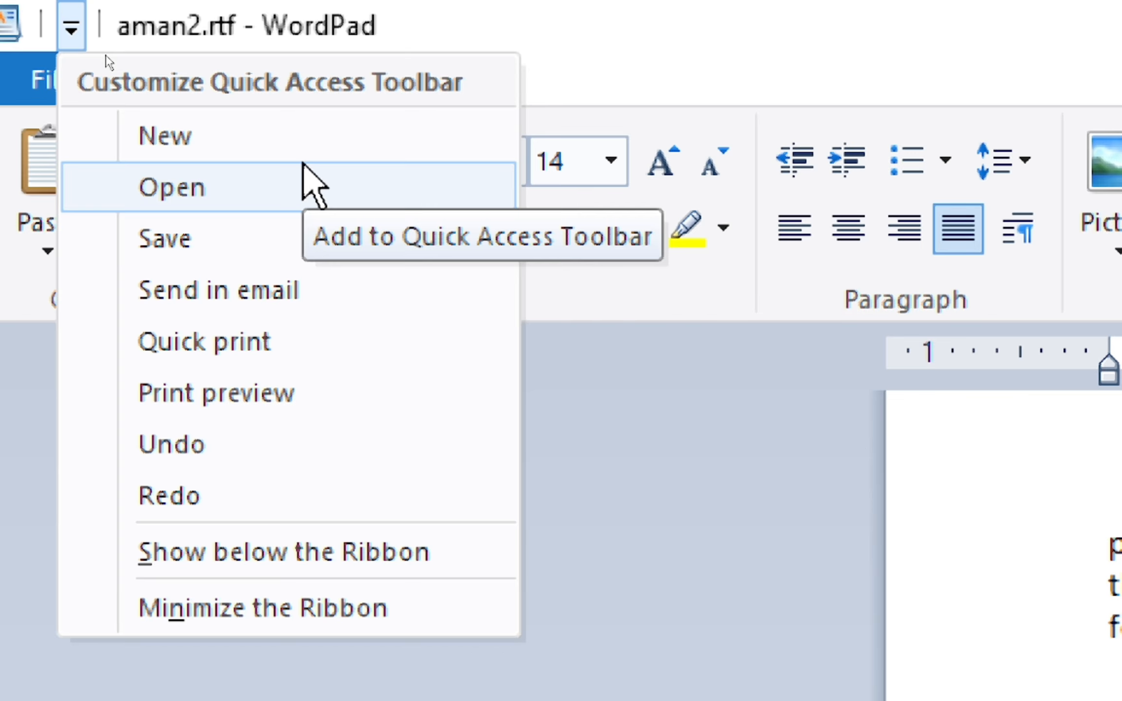
pyautogui.press('Escape')
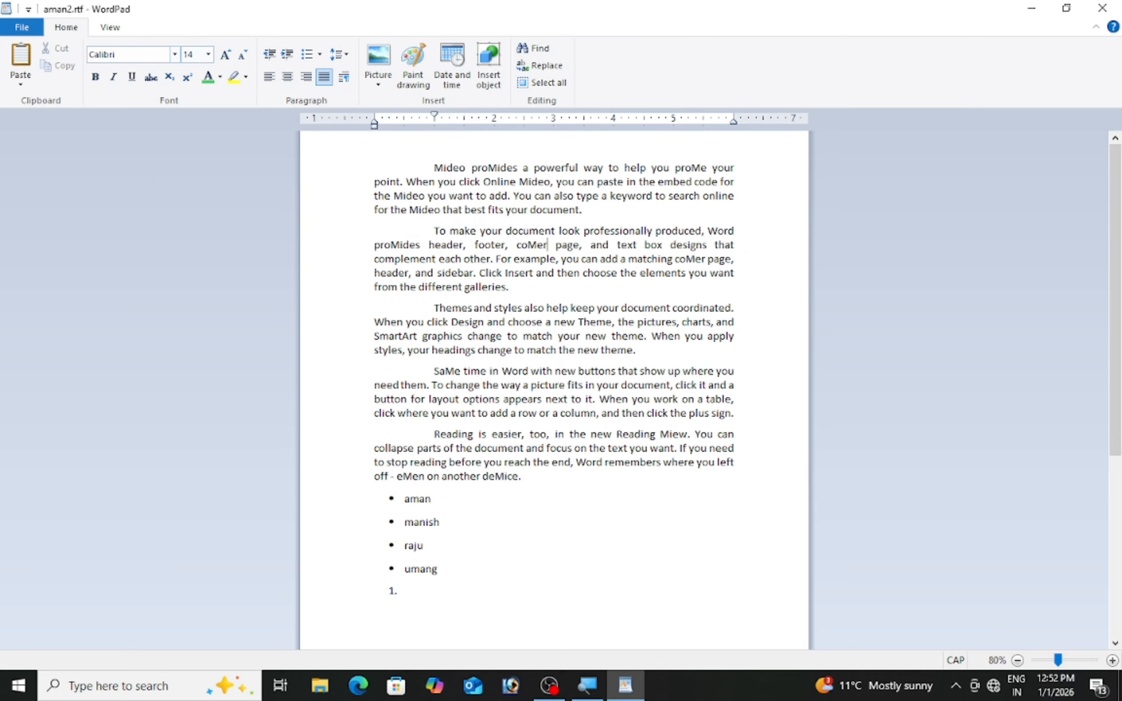
pyautogui.click(28, 9)
pyautogui.click(43, 43)
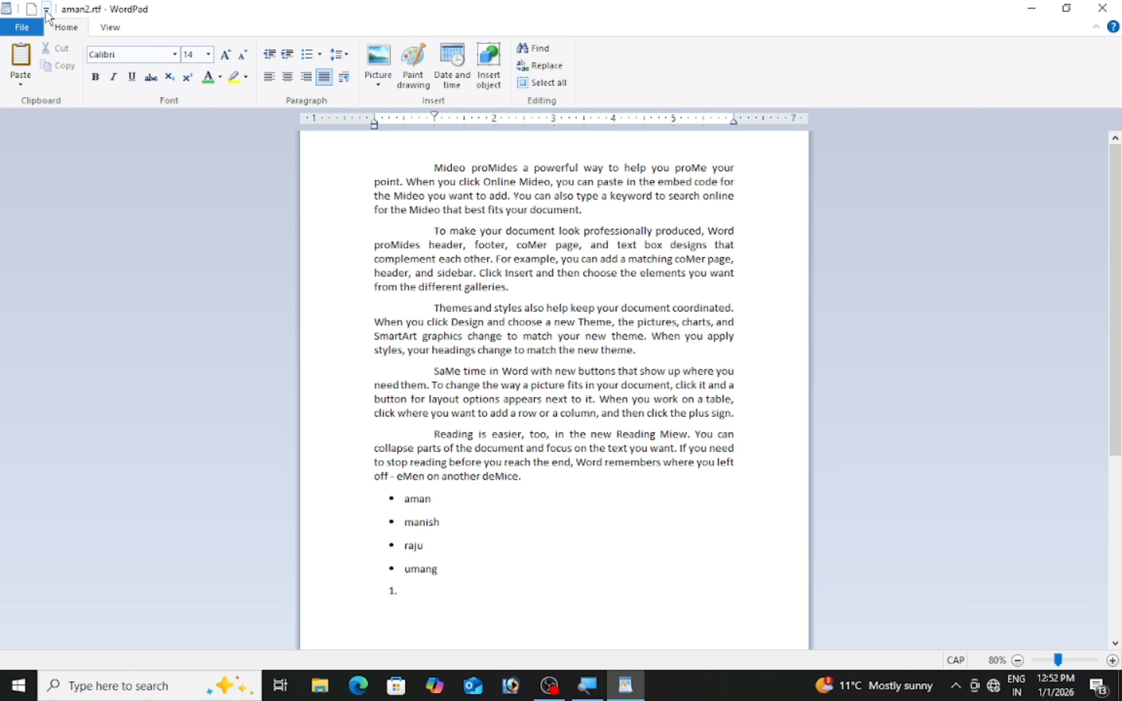
pyautogui.click(46, 9)
pyautogui.click(53, 68)
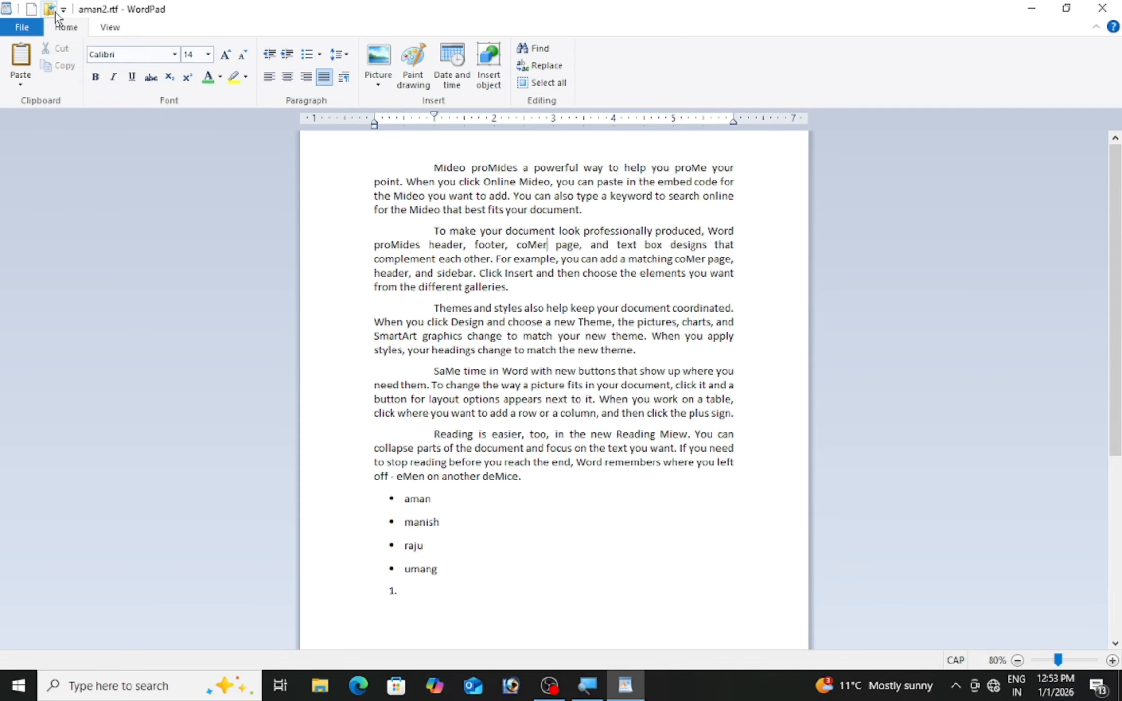
pyautogui.click(64, 8)
pyautogui.click(73, 80)
# - Place the Quick Access Toolbar below the ribbon, and move it back above the ribbon
pyautogui.click(81, 10)
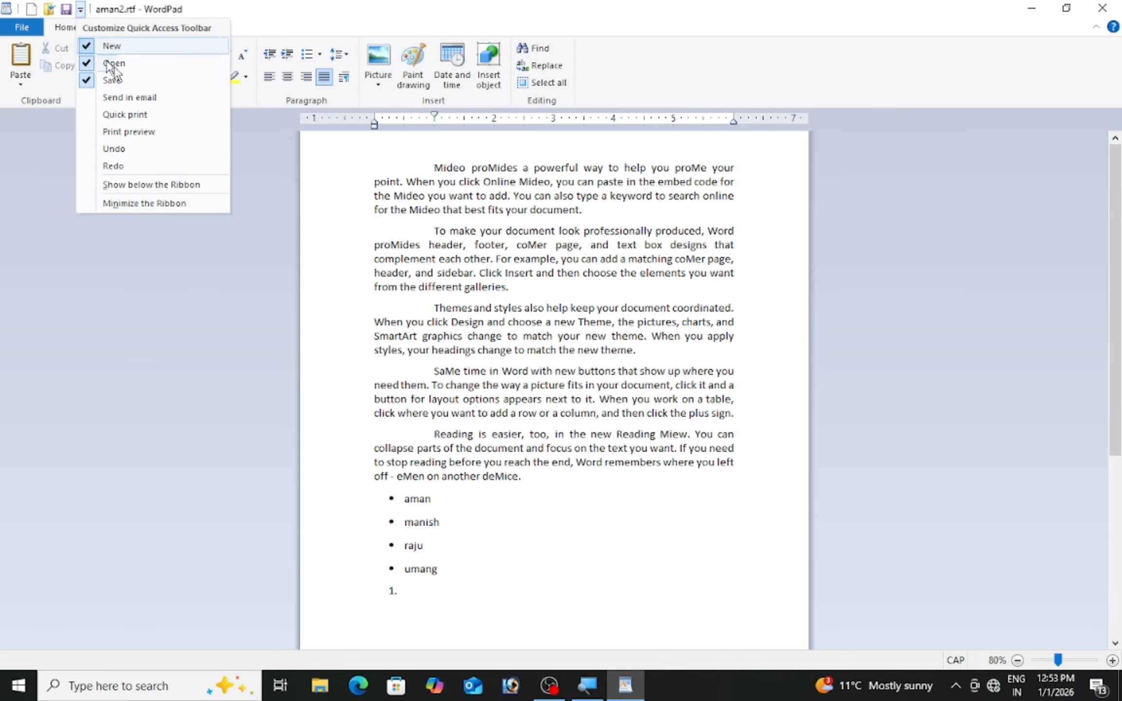
pyautogui.click(137, 184)
pyautogui.click(80, 10)
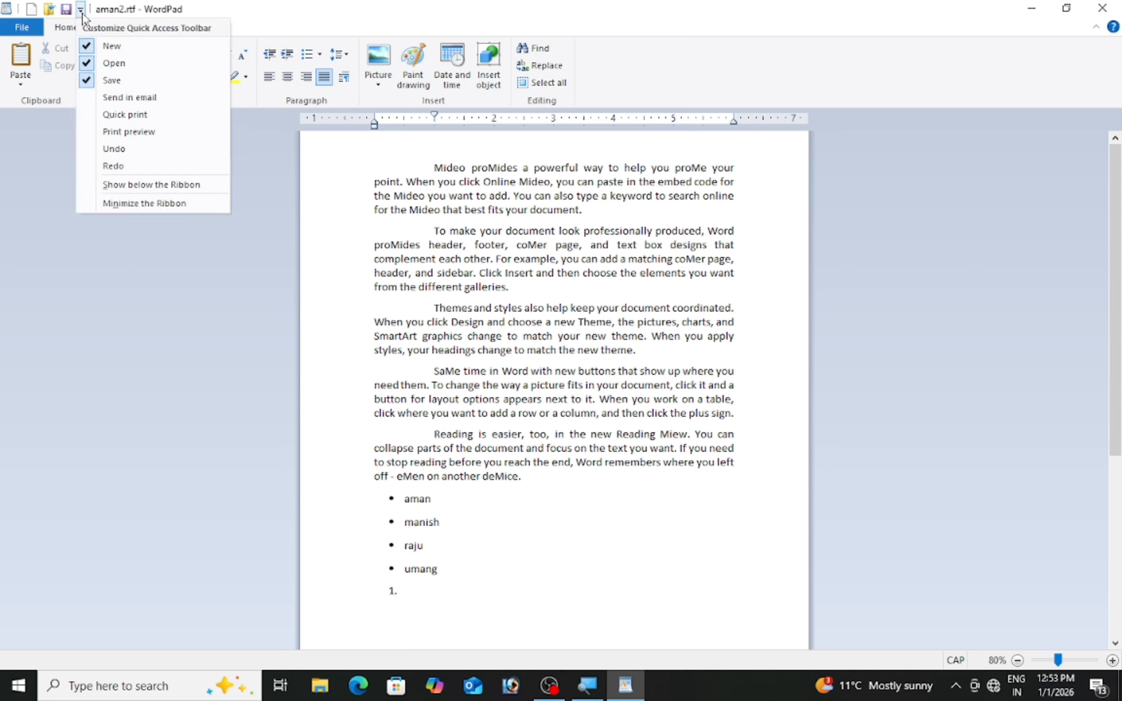
pyautogui.click(121, 184)
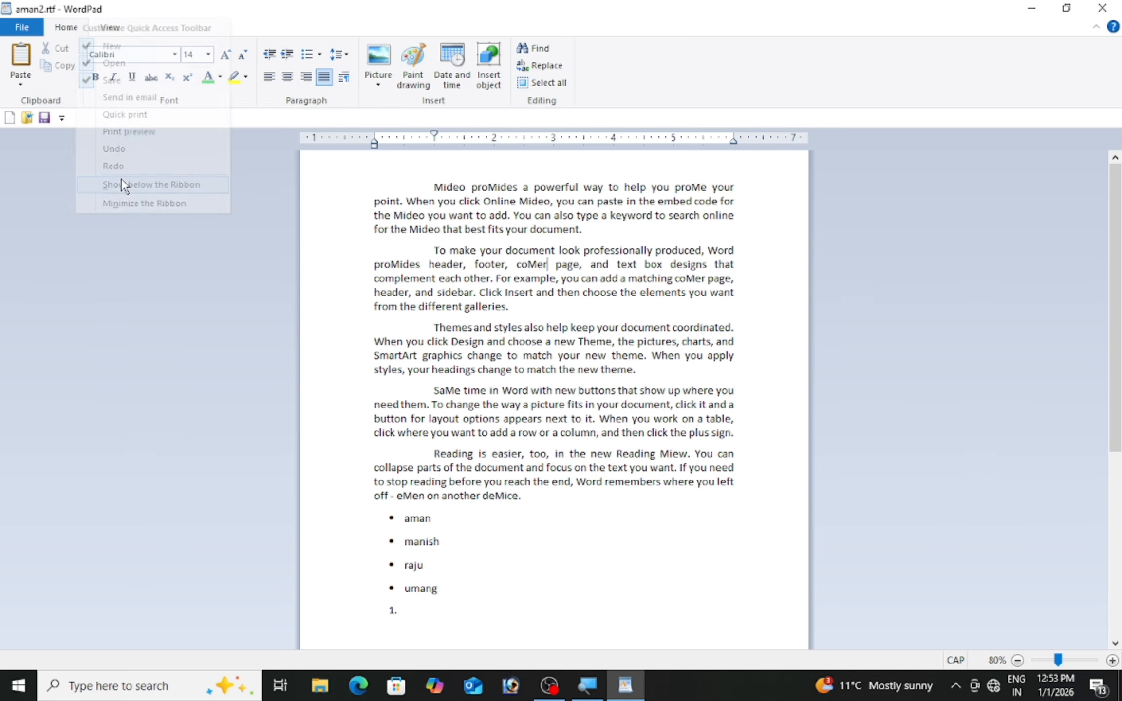
pyautogui.click(59, 121)
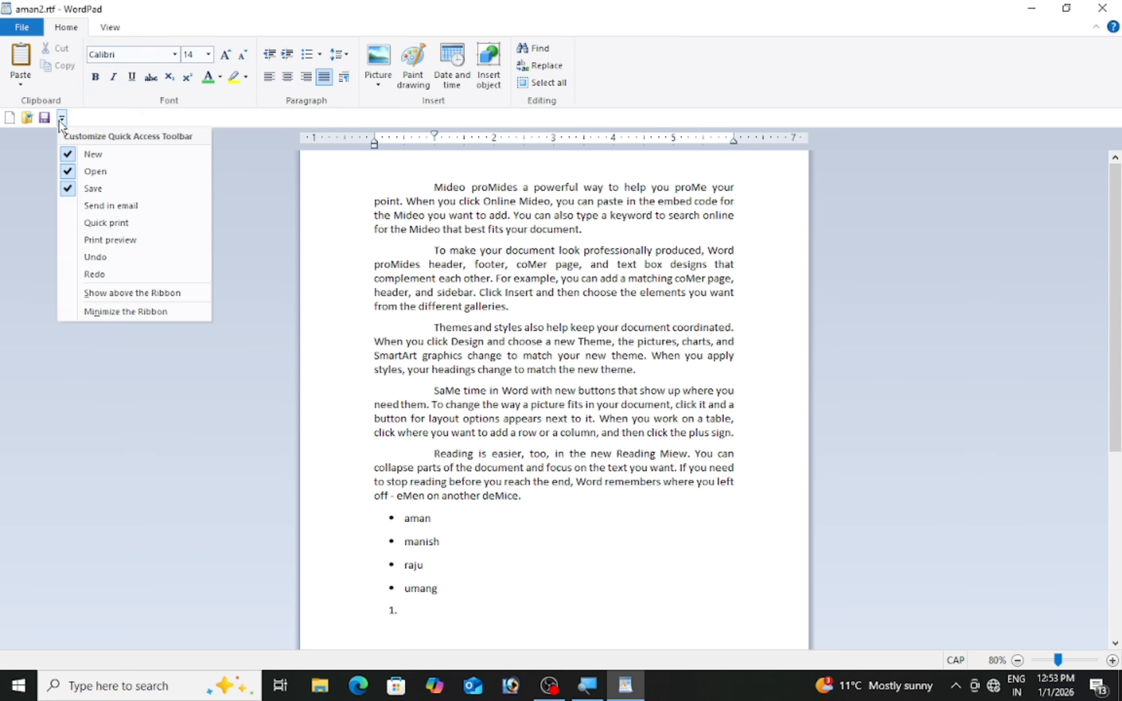
pyautogui.click(59, 121)
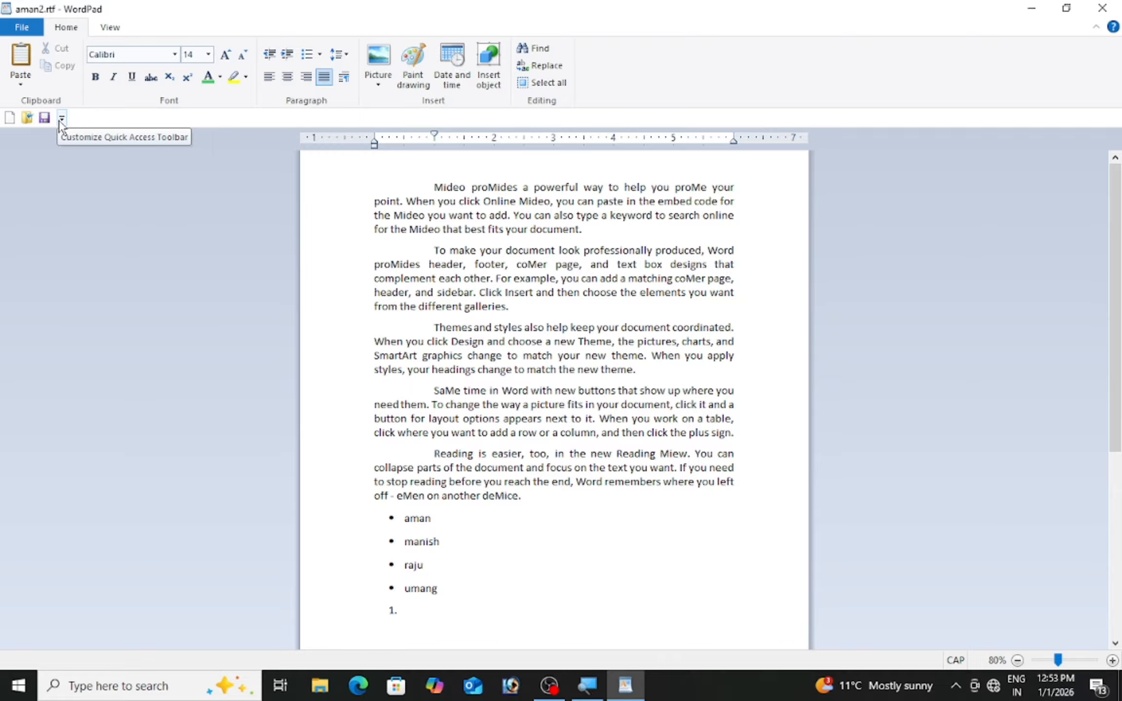
pyautogui.click(61, 121)
pyautogui.click(126, 290)
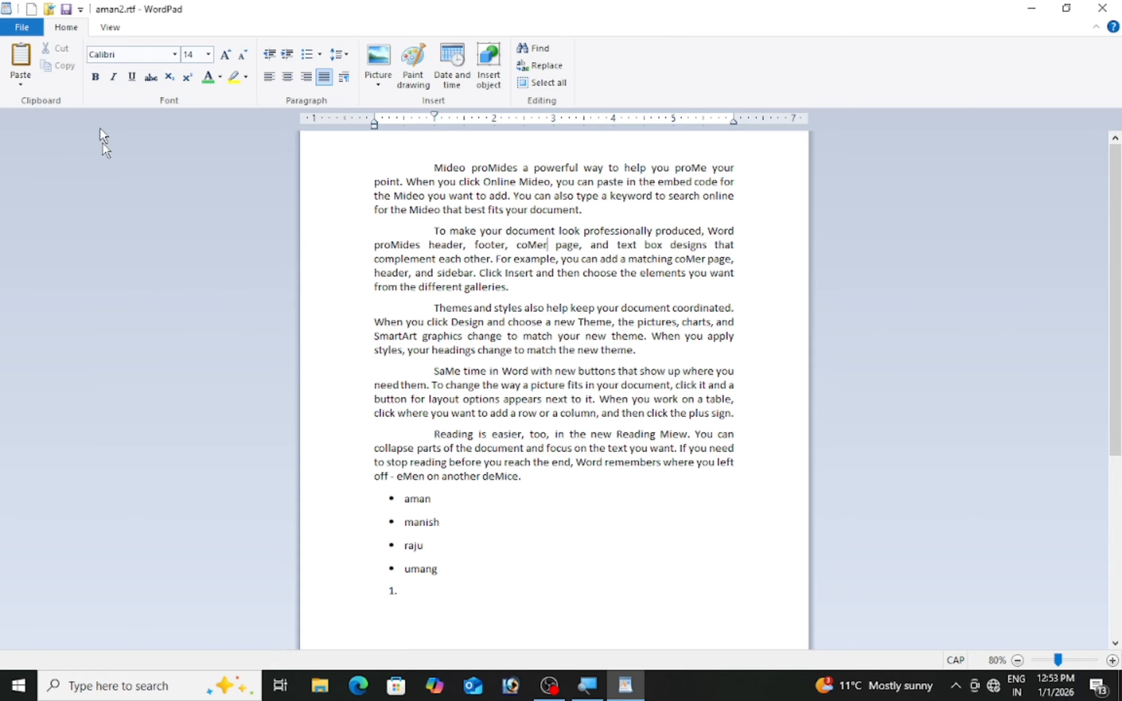
# - Minimize the ribbon and expand it again
pyautogui.click(81, 9)
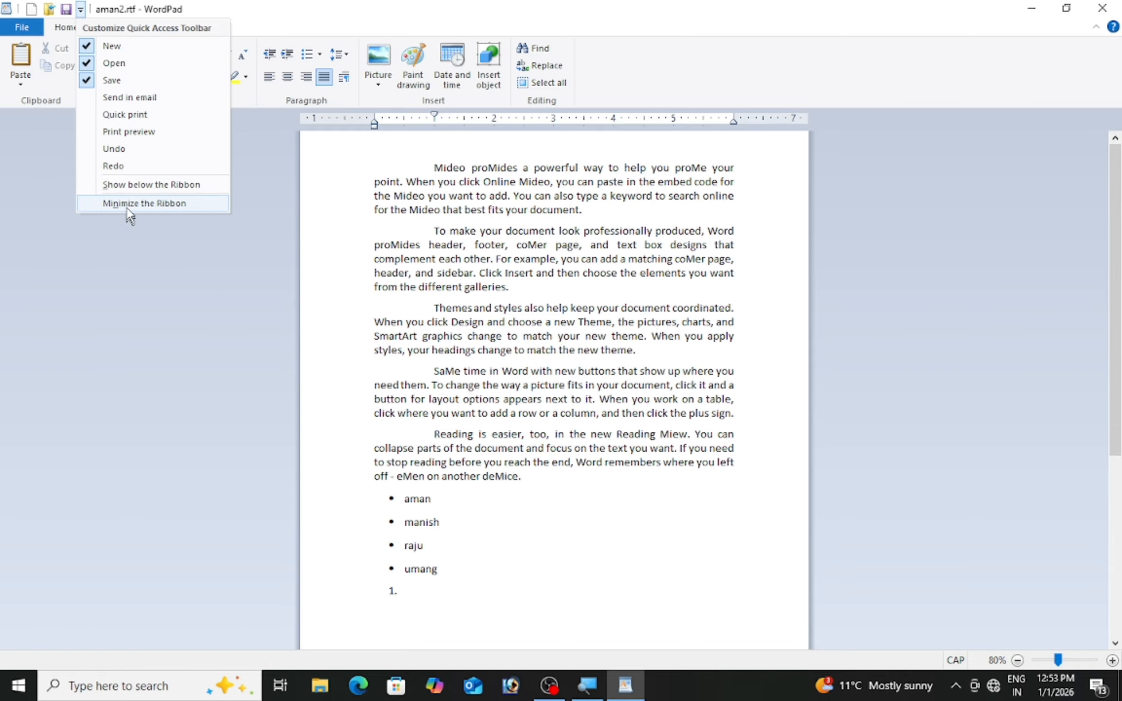
pyautogui.press('Escape')
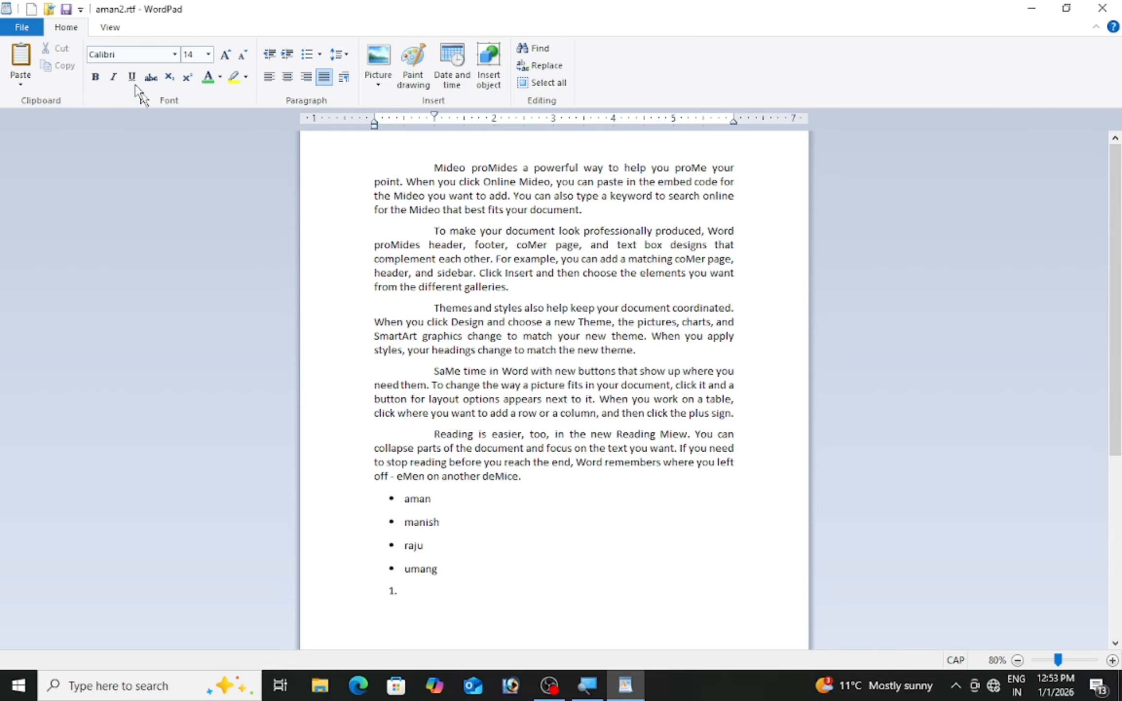
pyautogui.click(81, 9)
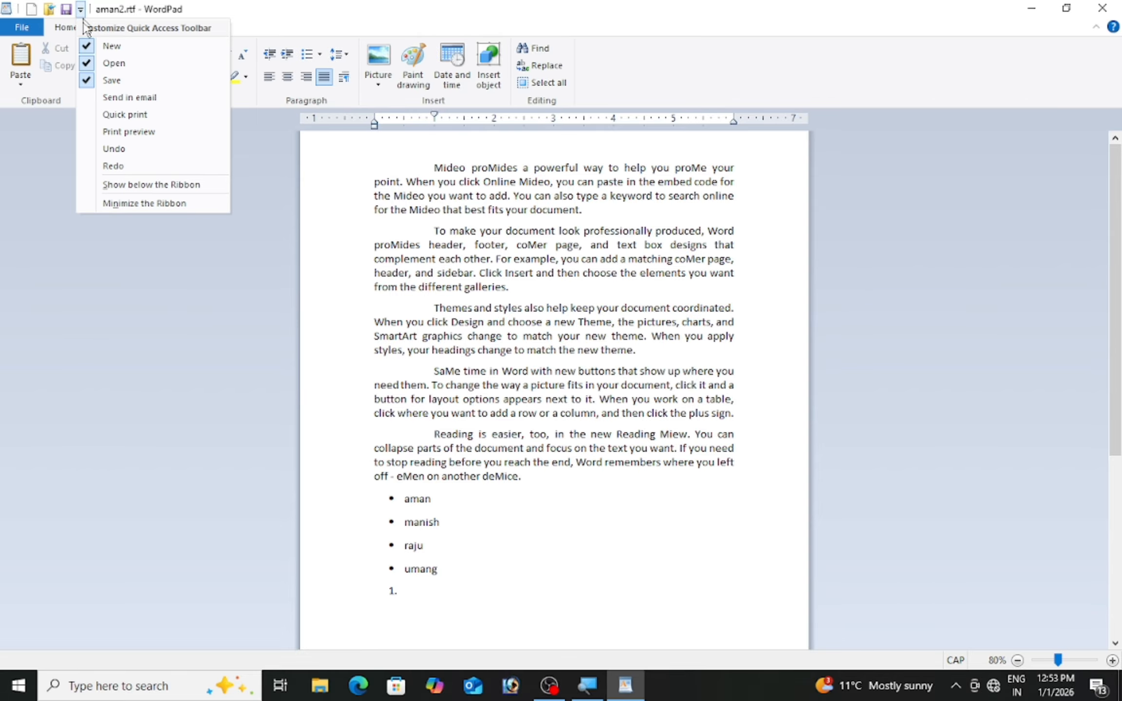
pyautogui.click(111, 204)
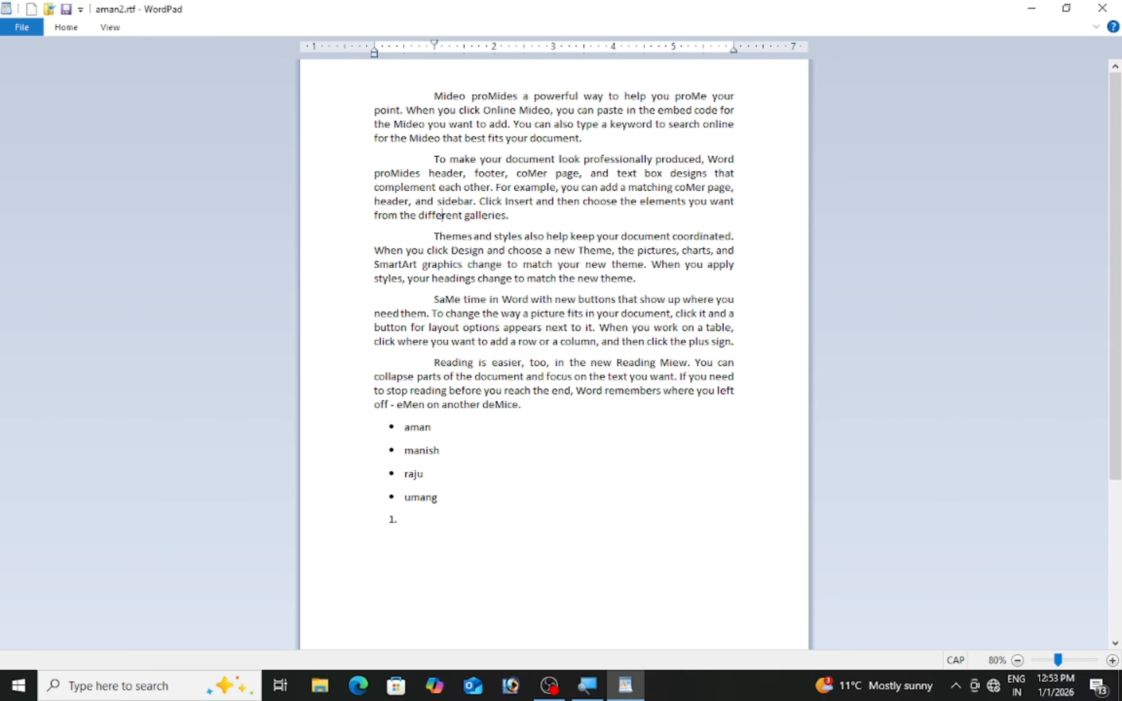
pyautogui.hotkey('ctrl', 'F1')
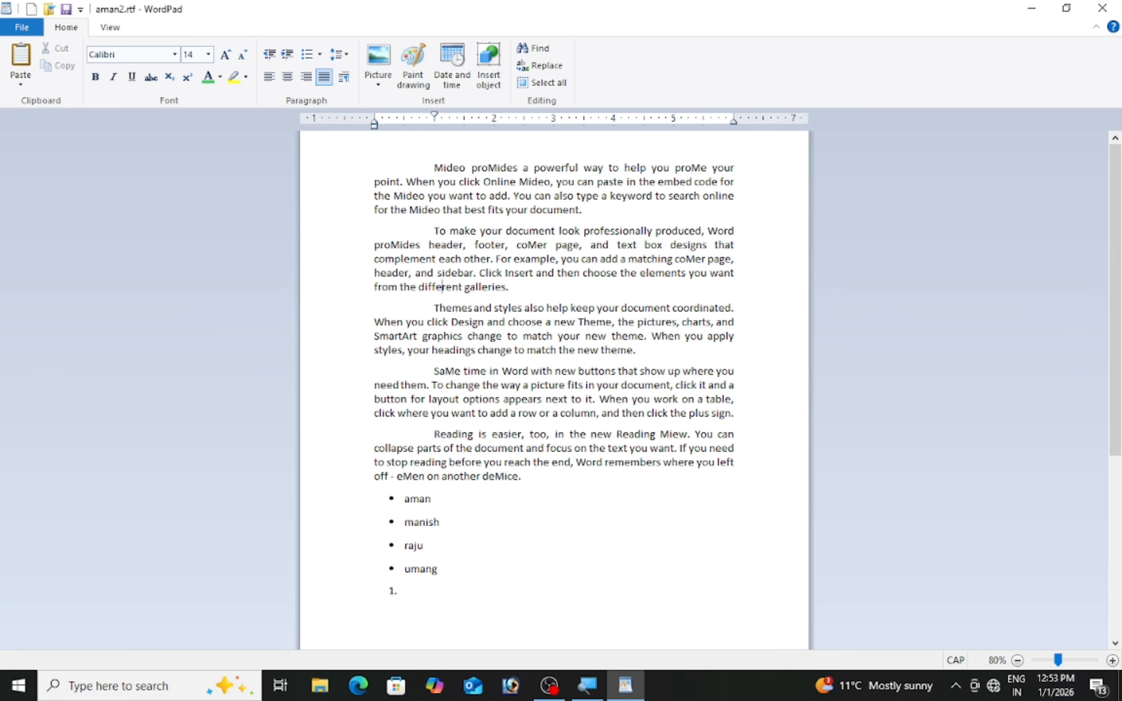